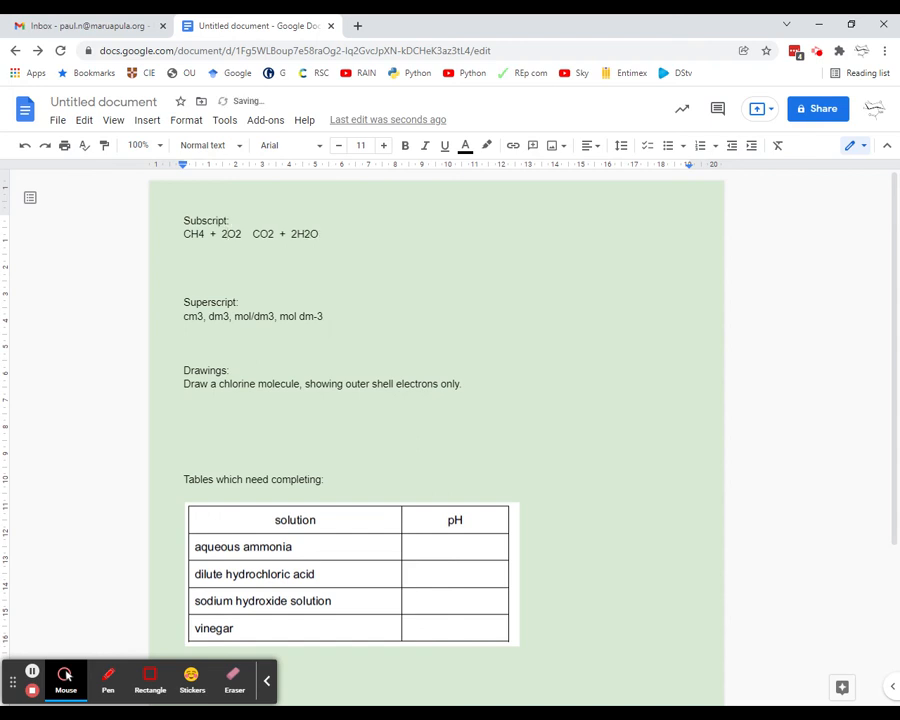
Format the 4 in CH4 and the second 2 in 2O2 as subscript in the chemical equation.
left_click_drag(198, 234, 205, 234)
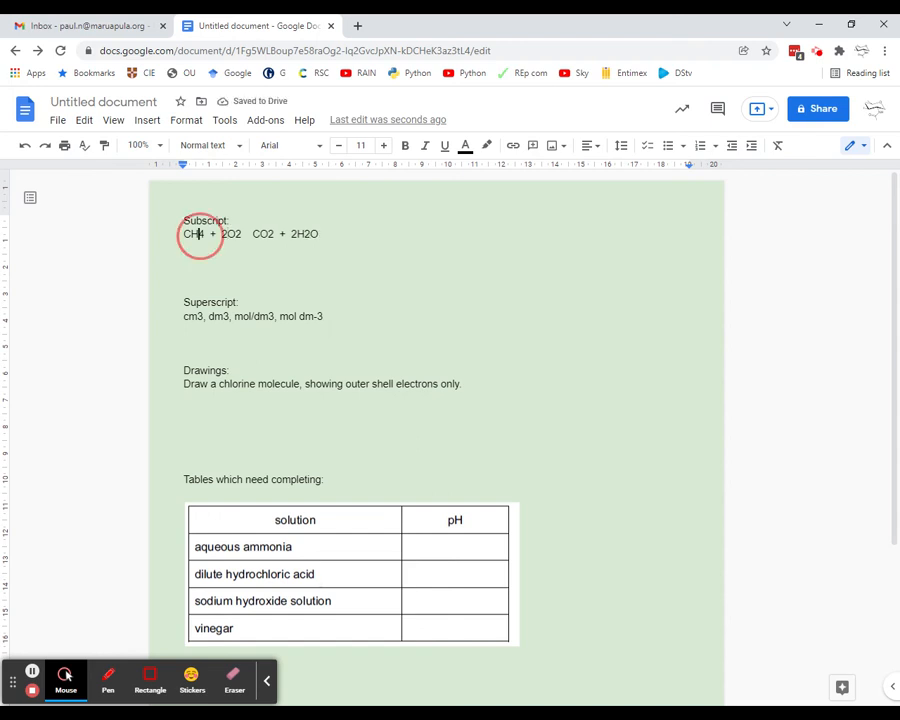
left_click(188, 121)
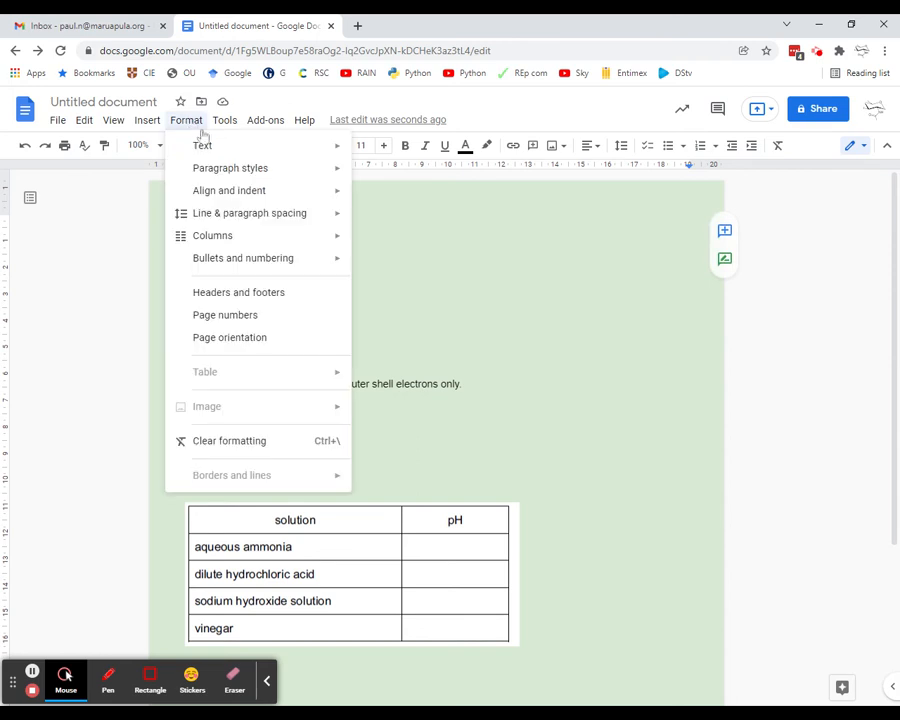
mouse_move(221, 150)
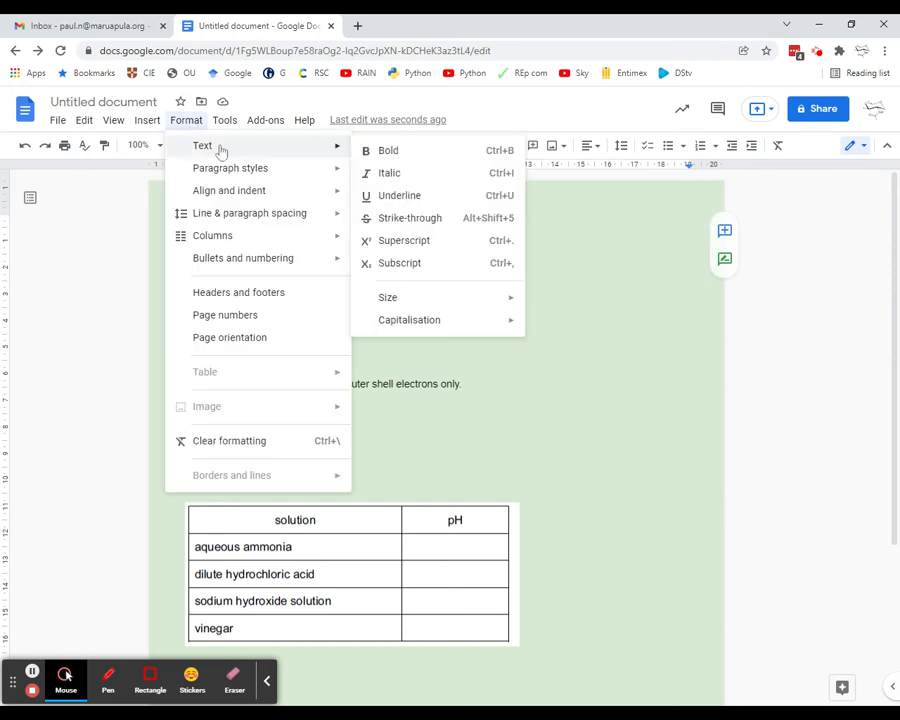
left_click(410, 263)
left_click_drag(232, 233, 239, 235)
left_click(186, 121)
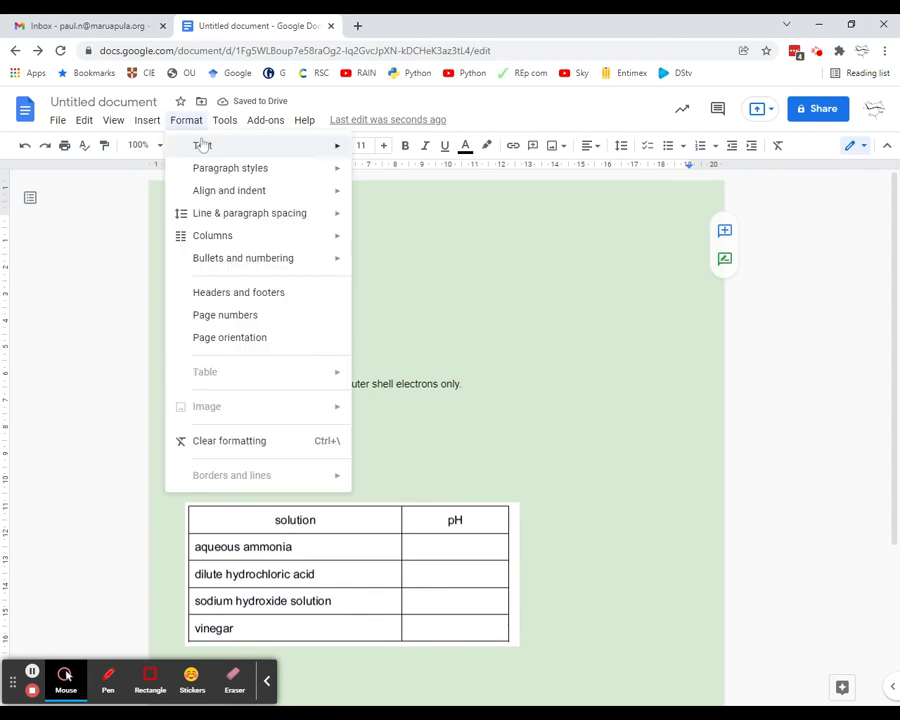
mouse_move(201, 145)
left_click(402, 263)
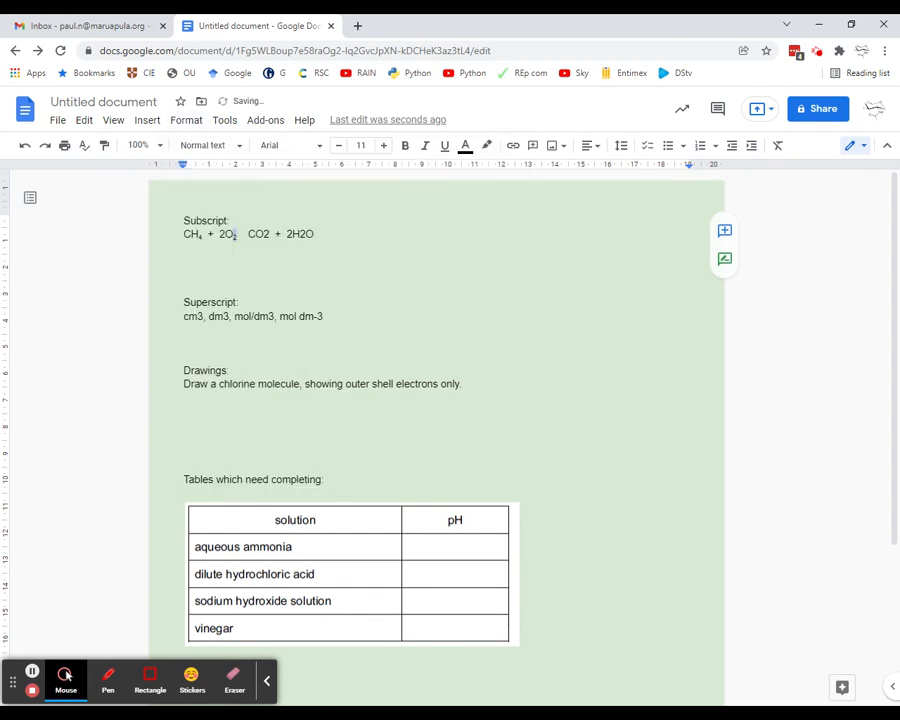
Format the 2 in CO2 and the 2 between H and O in 2H2O as subscript.
left_click(268, 234)
left_click(180, 120)
mouse_move(201, 150)
left_click(420, 266)
left_click(299, 234)
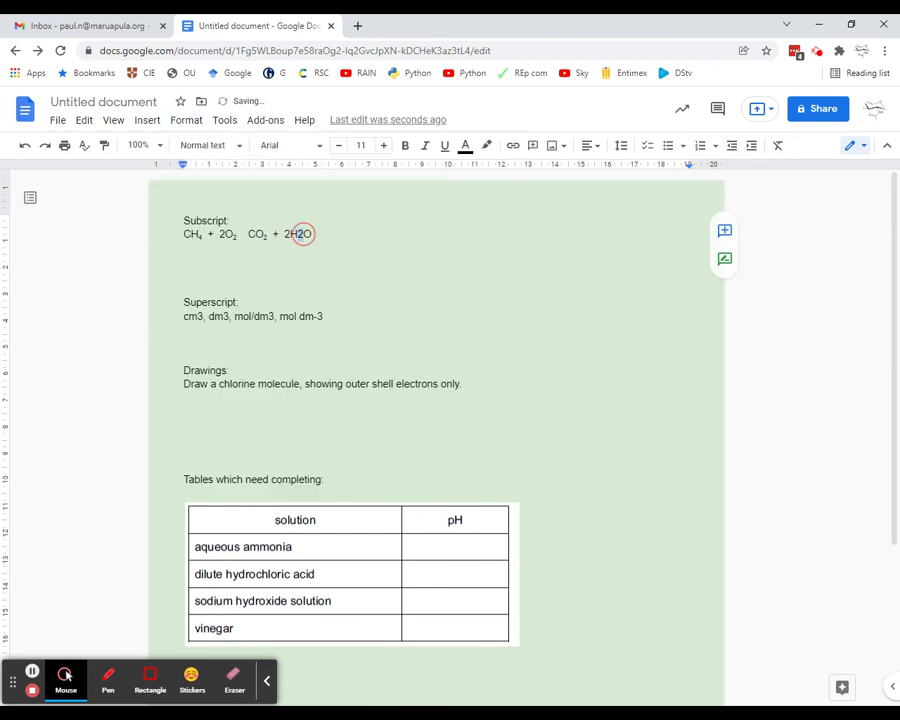
left_click(185, 121)
mouse_move(198, 152)
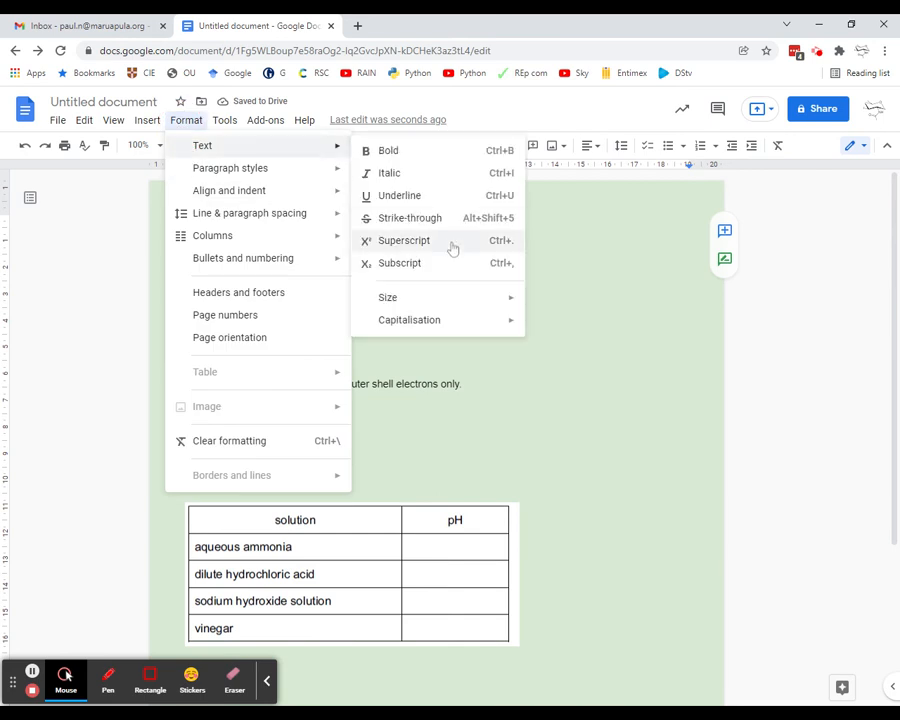
left_click(440, 259)
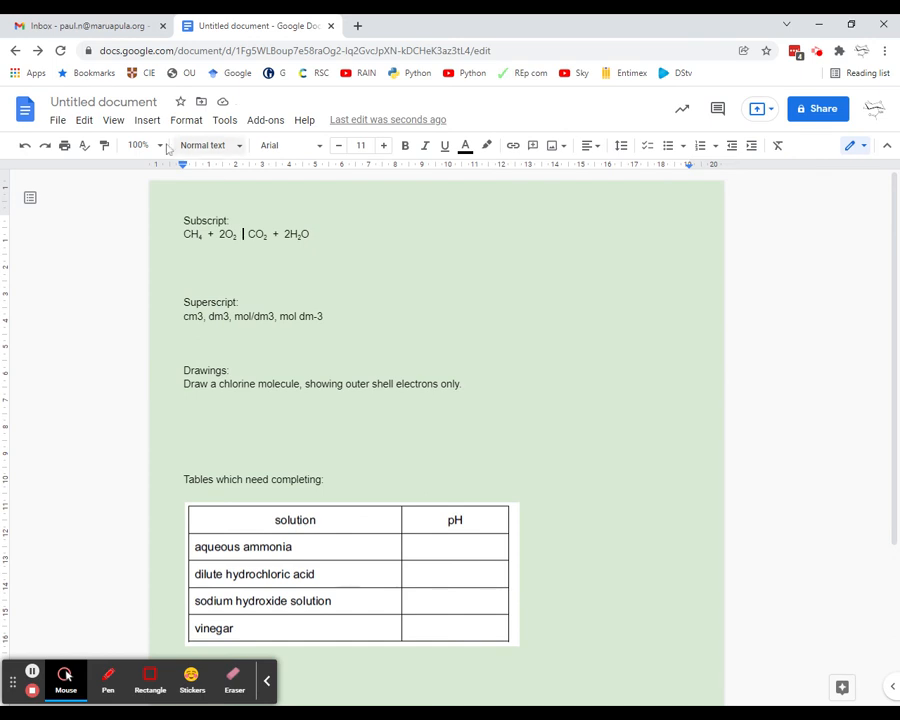
Insert a rightwards arrow special character between 2O₂ and CO₂ in the equation.
left_click(147, 120)
left_click(191, 350)
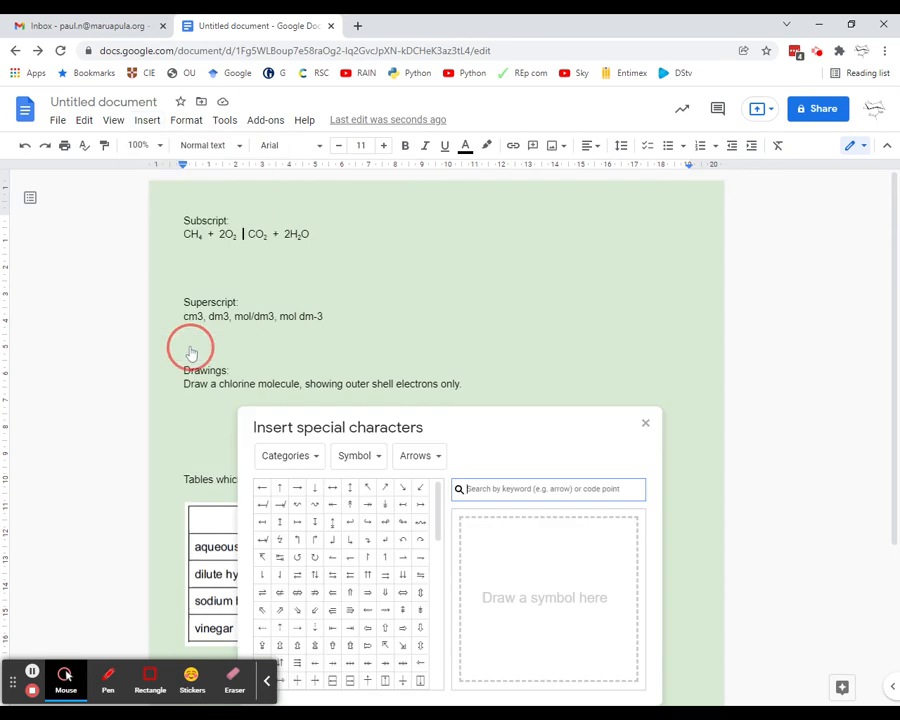
left_click(297, 487)
left_click(452, 327)
Centre the methane combustion equation on its line.
left_click_drag(183, 234, 322, 235)
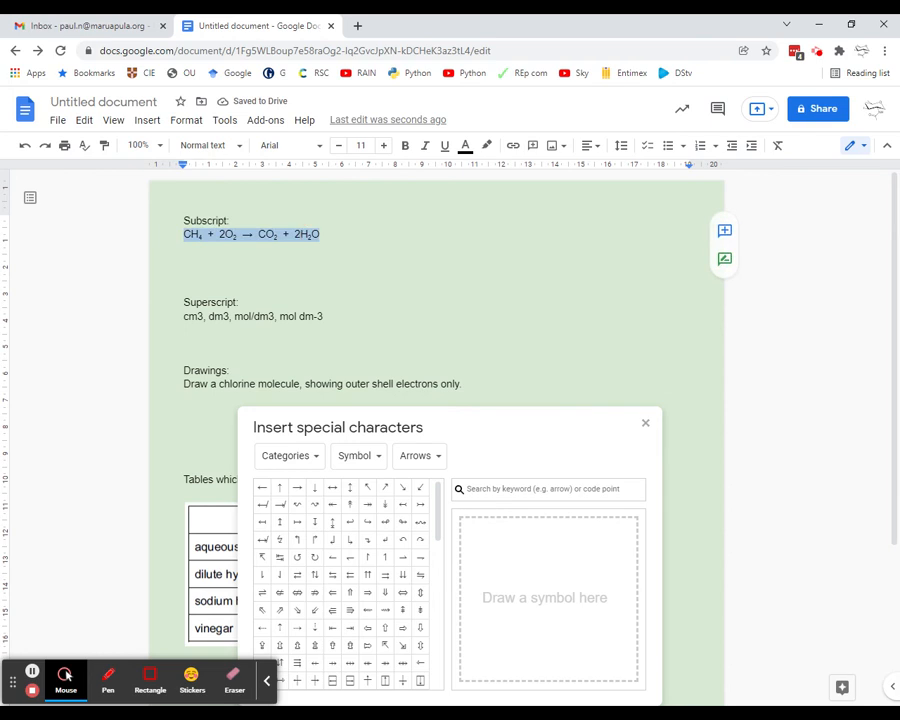
left_click(592, 146)
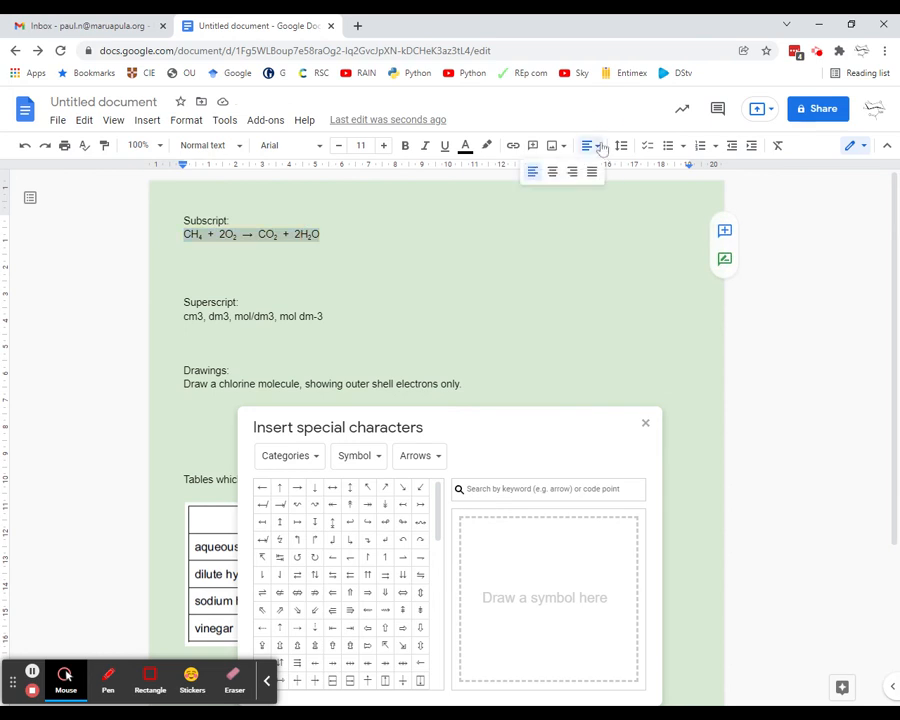
left_click(552, 171)
left_click(556, 314)
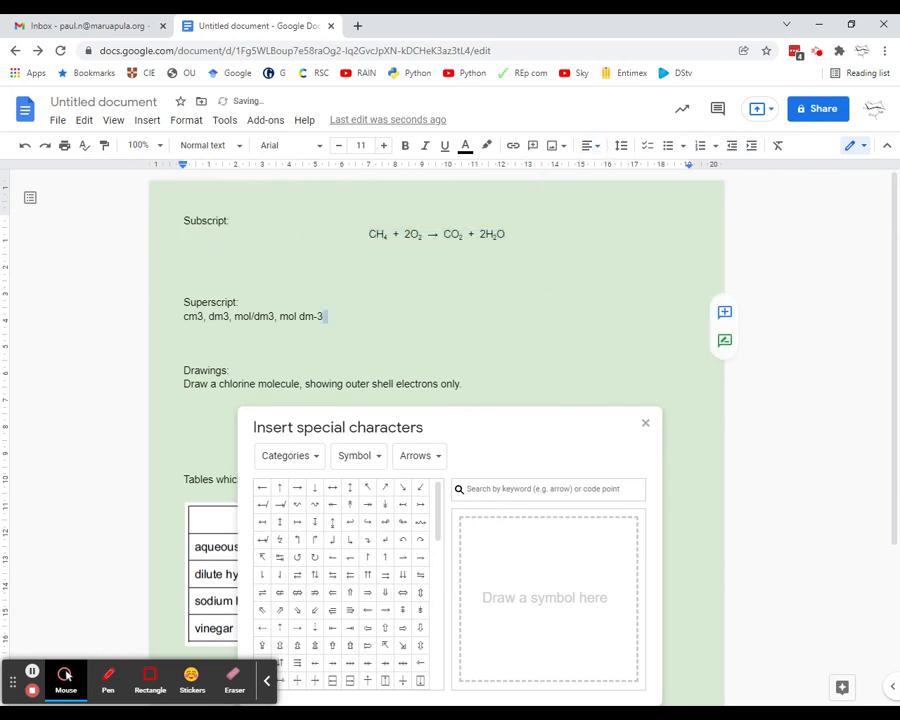
Make the whole centred chemical equation bold.
left_click_drag(506, 234, 369, 234)
left_click(406, 146)
left_click(459, 290)
left_click_drag(364, 227, 530, 235)
left_click(405, 146)
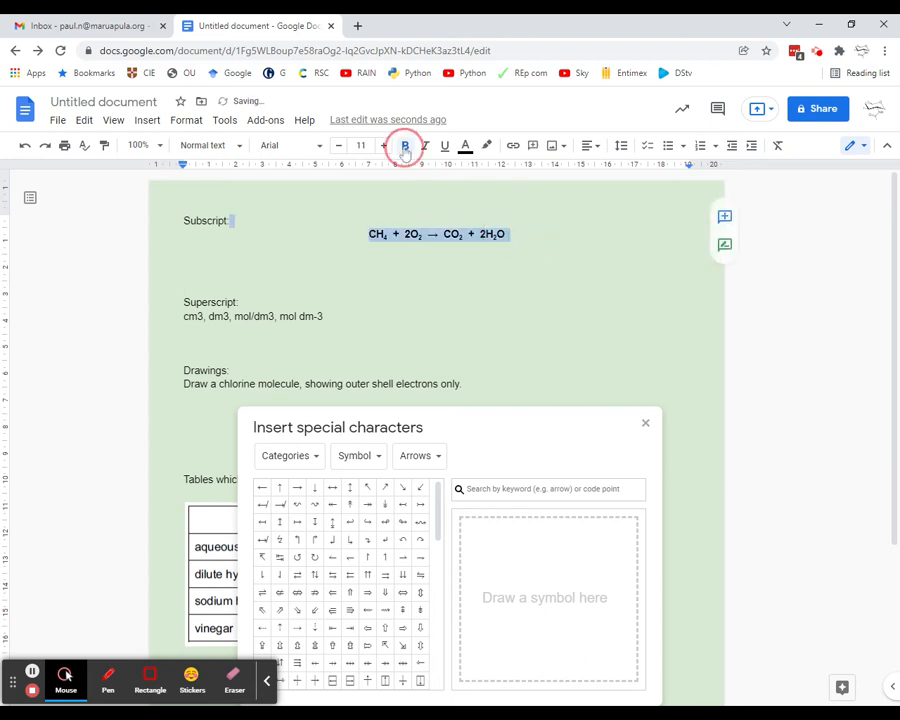
left_click(431, 300)
Increase the font size of the whole chemical equation by six points and close the special characters dialog.
left_click_drag(508, 235, 366, 237)
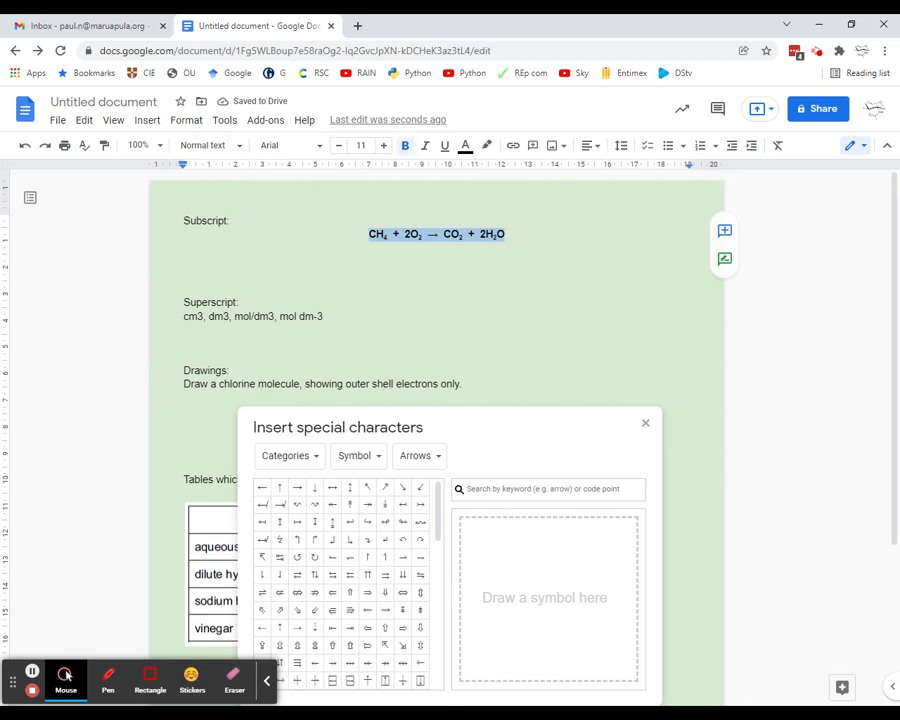
left_click(383, 146)
left_click(383, 146)
left_click(383, 146)
left_click(383, 146)
left_click(383, 146)
left_click(384, 147)
double_click(437, 301)
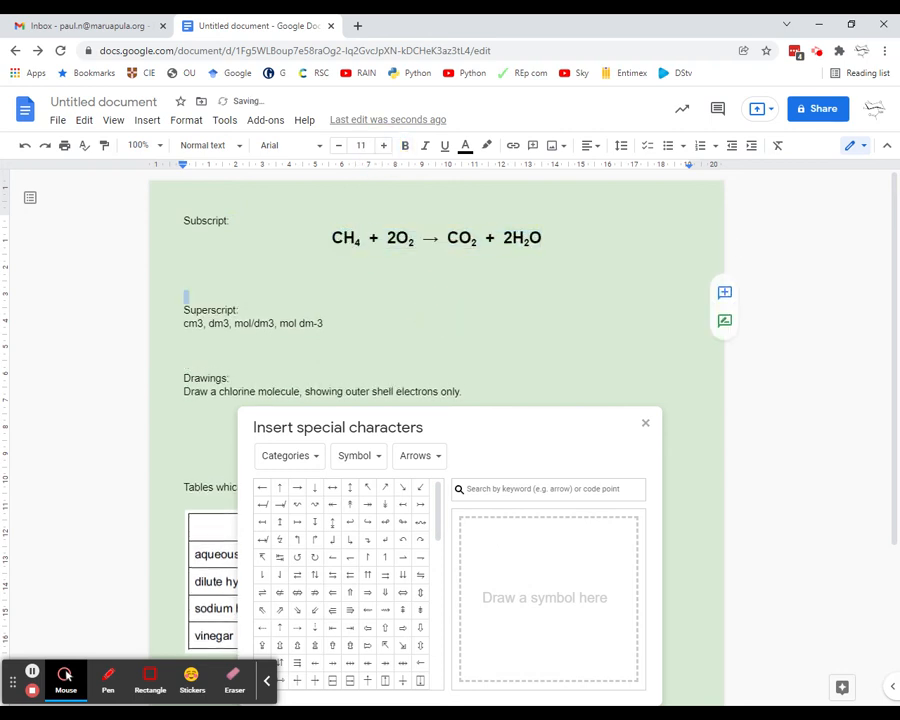
left_click(184, 282)
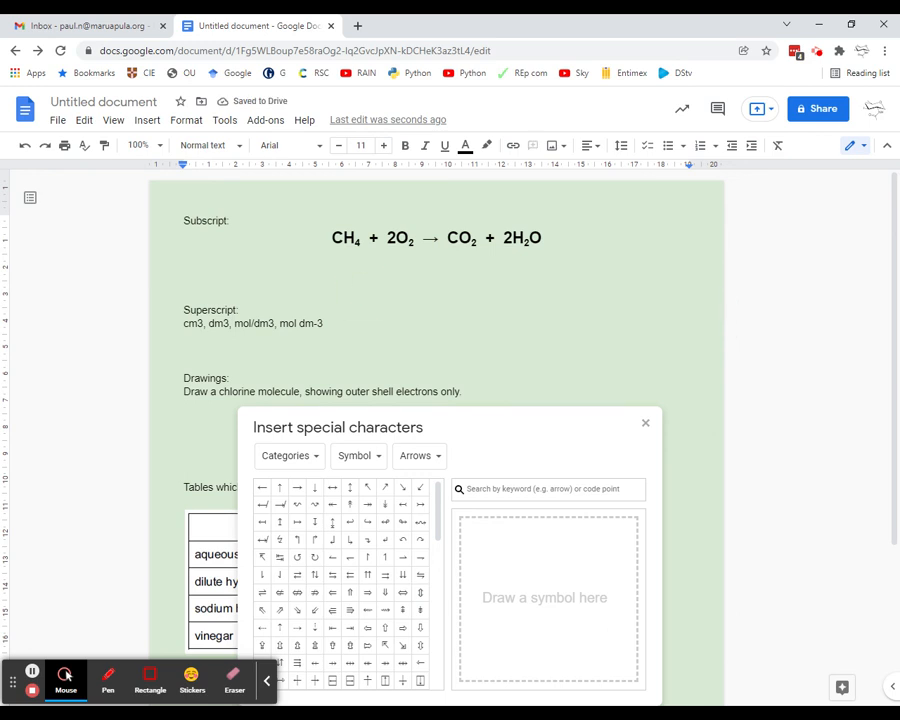
left_click(646, 425)
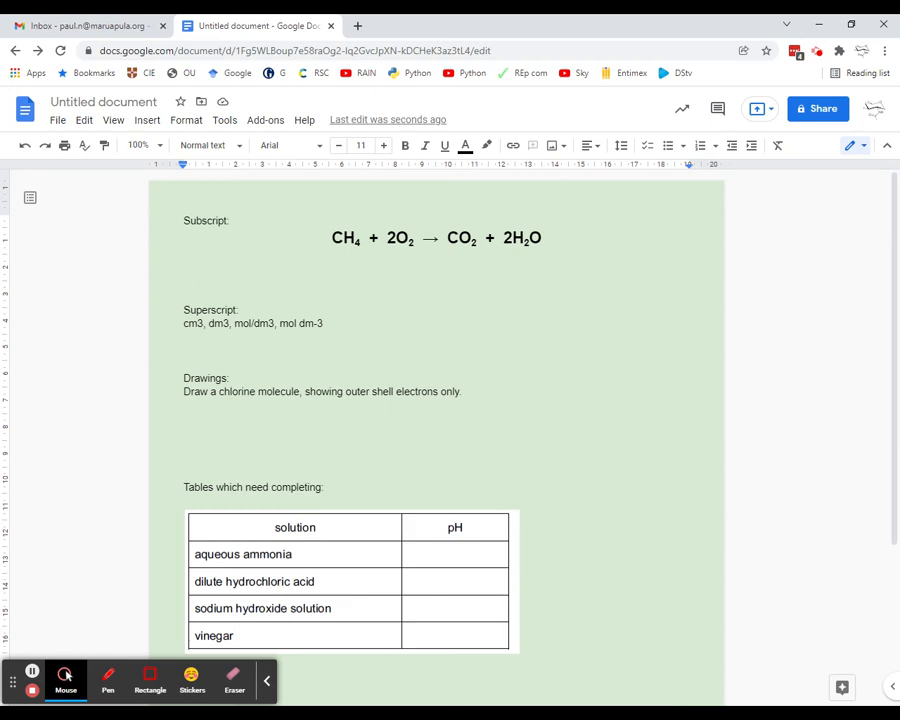
Format the 3 in cm3 and the 3 in dm3 as superscript under the Superscript heading.
left_click_drag(204, 323, 198, 323)
left_click(178, 124)
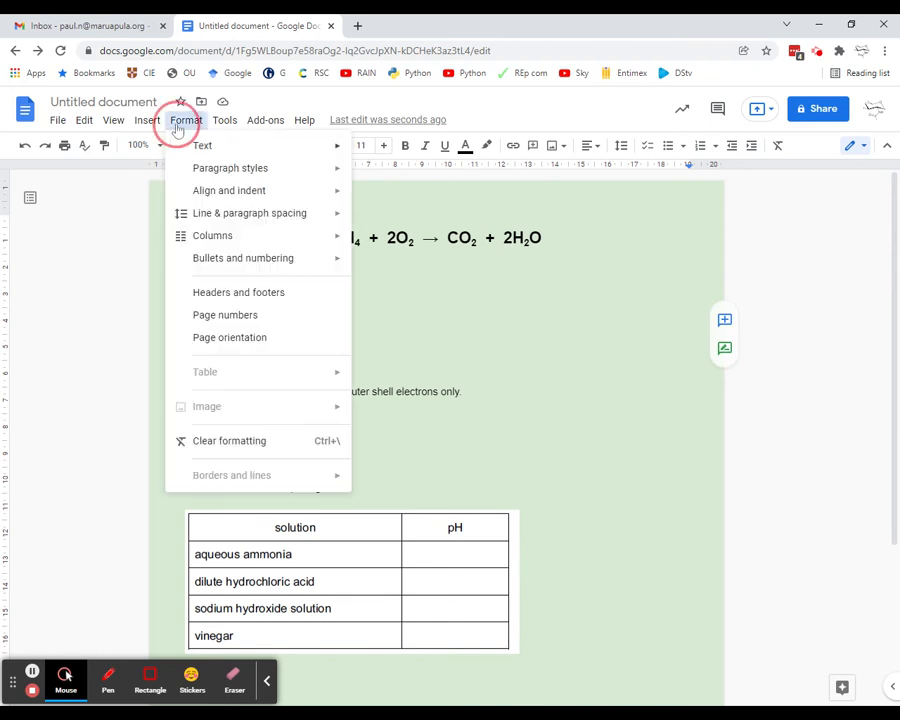
mouse_move(192, 145)
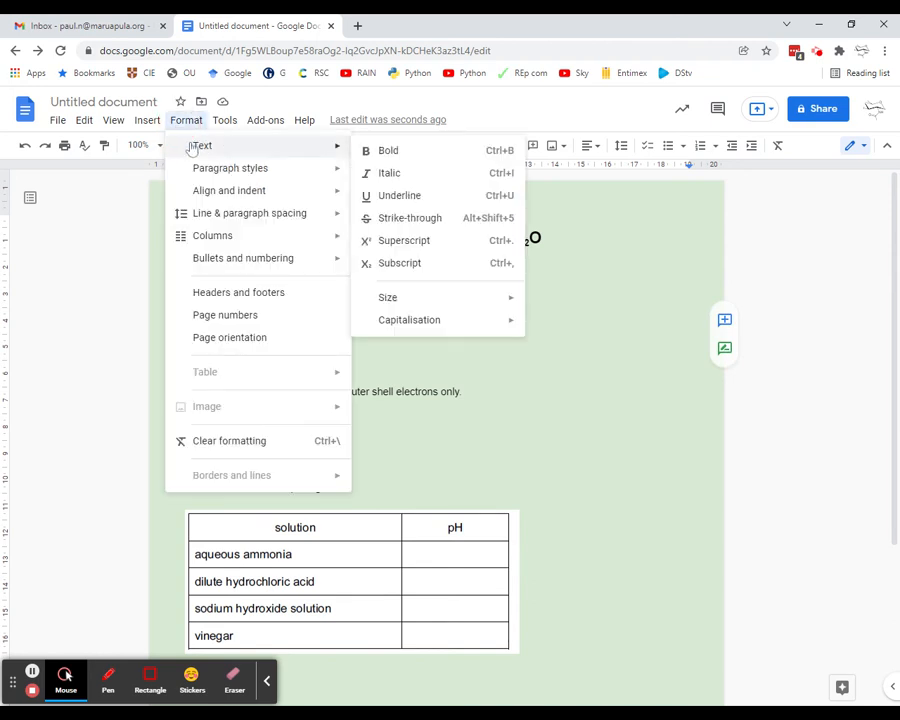
left_click(424, 248)
left_click_drag(227, 323, 221, 323)
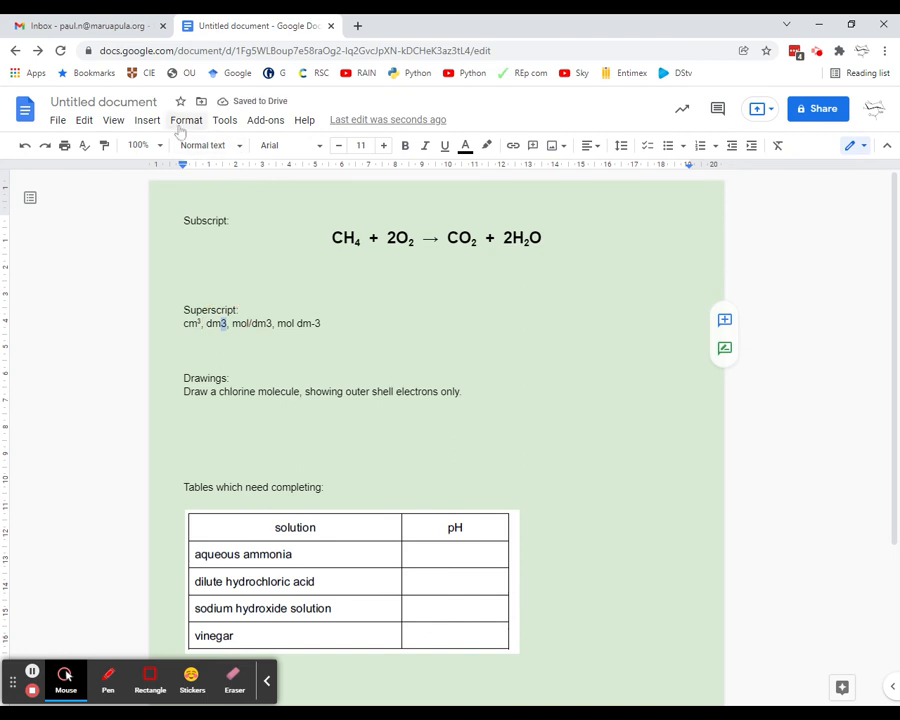
left_click(181, 128)
mouse_move(208, 150)
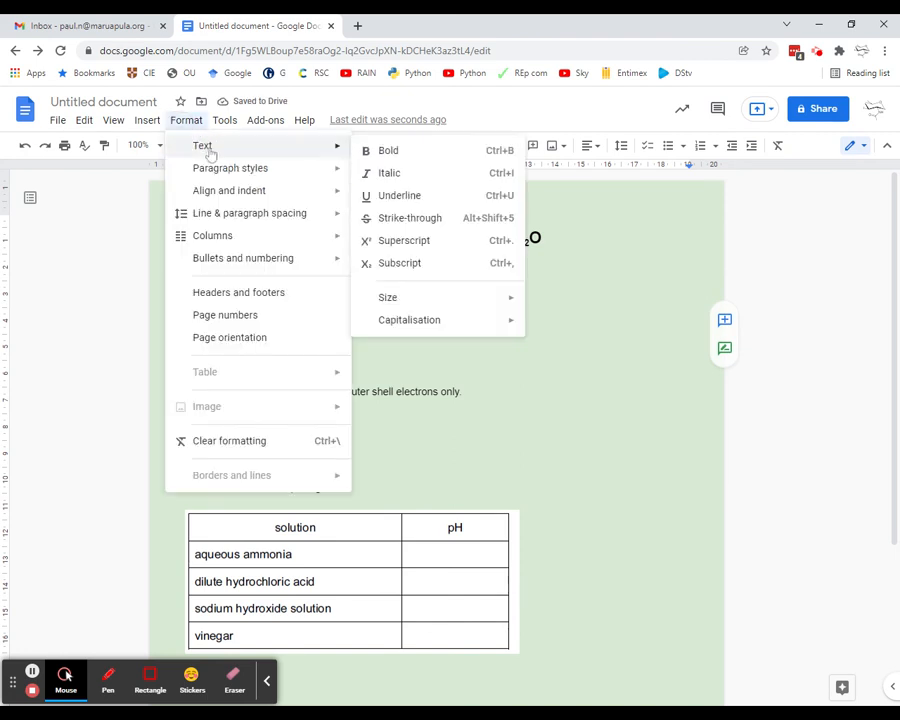
left_click(420, 248)
double_click(272, 350)
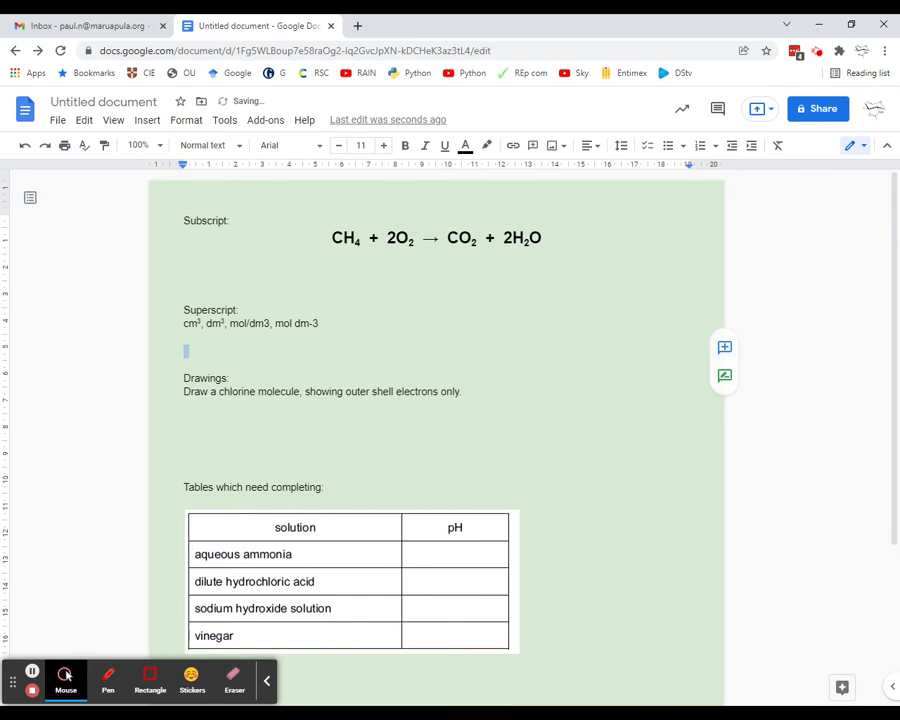
left_click_drag(230, 323, 269, 323)
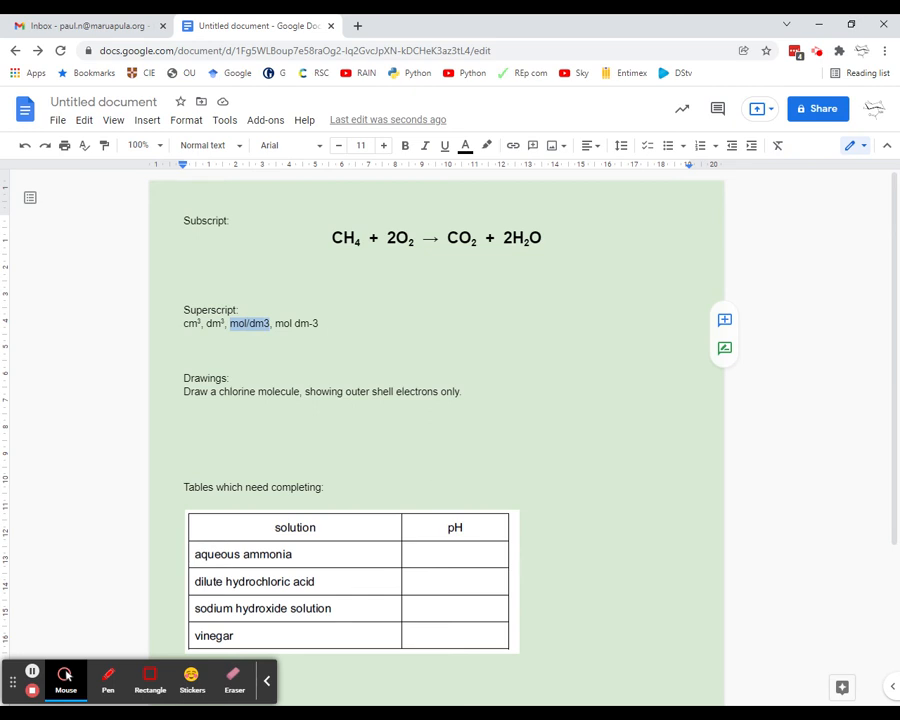
left_click_drag(275, 323, 321, 329)
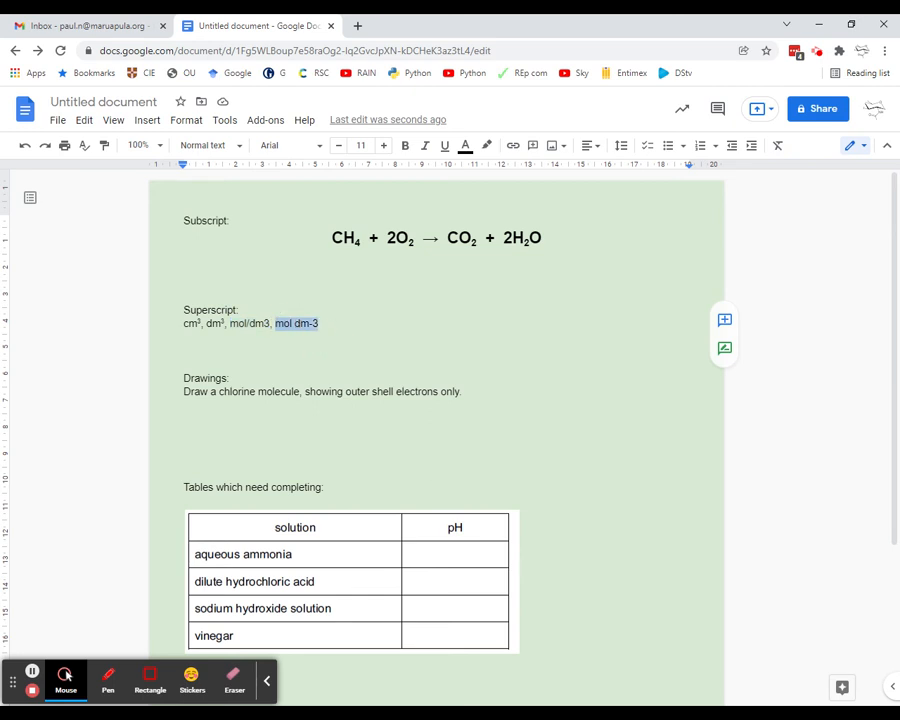
key("Down")
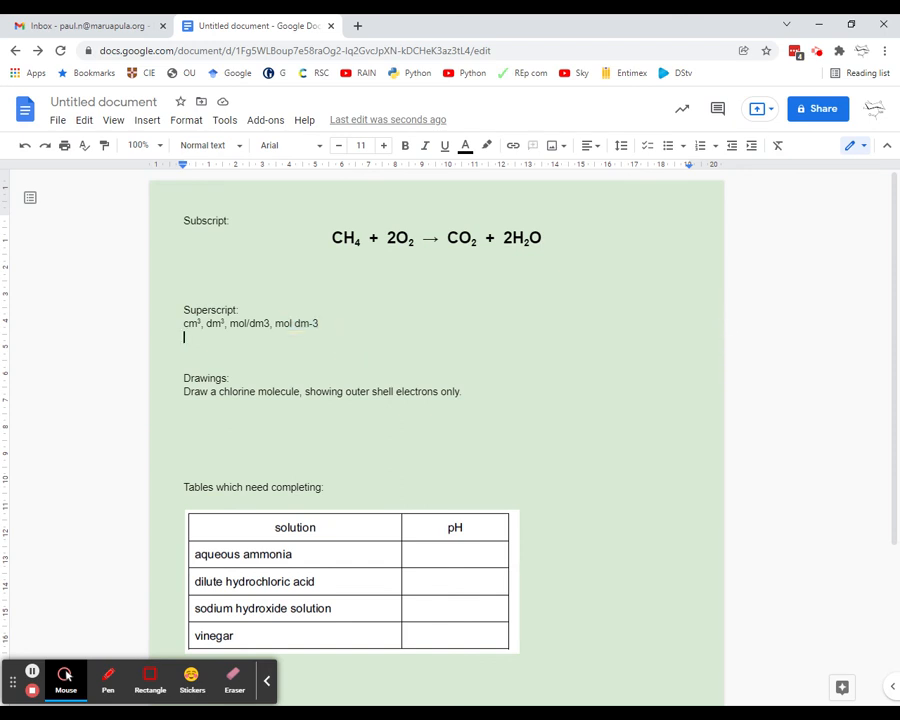
Format the 3 in mol/dm3 and the -3 in mol dm-3 as superscript.
left_click_drag(264, 323, 270, 323)
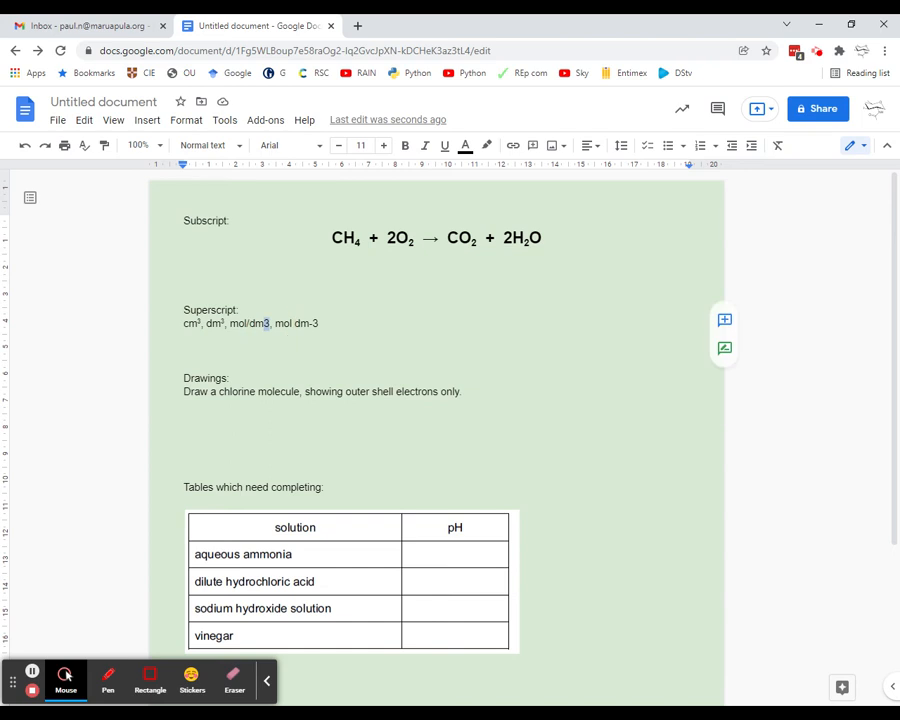
left_click(186, 120)
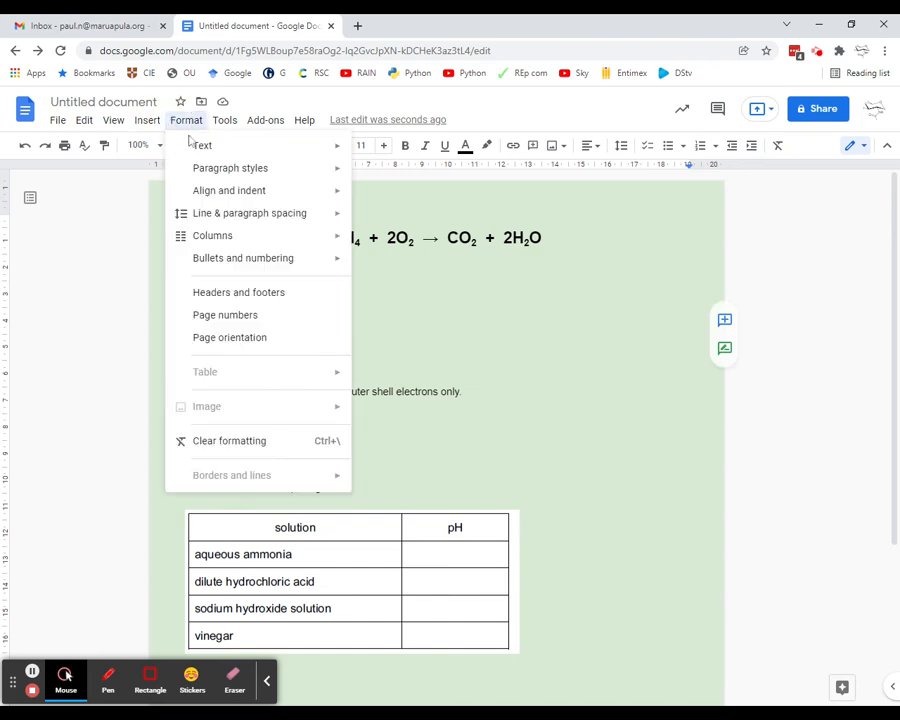
mouse_move(195, 146)
left_click(399, 243)
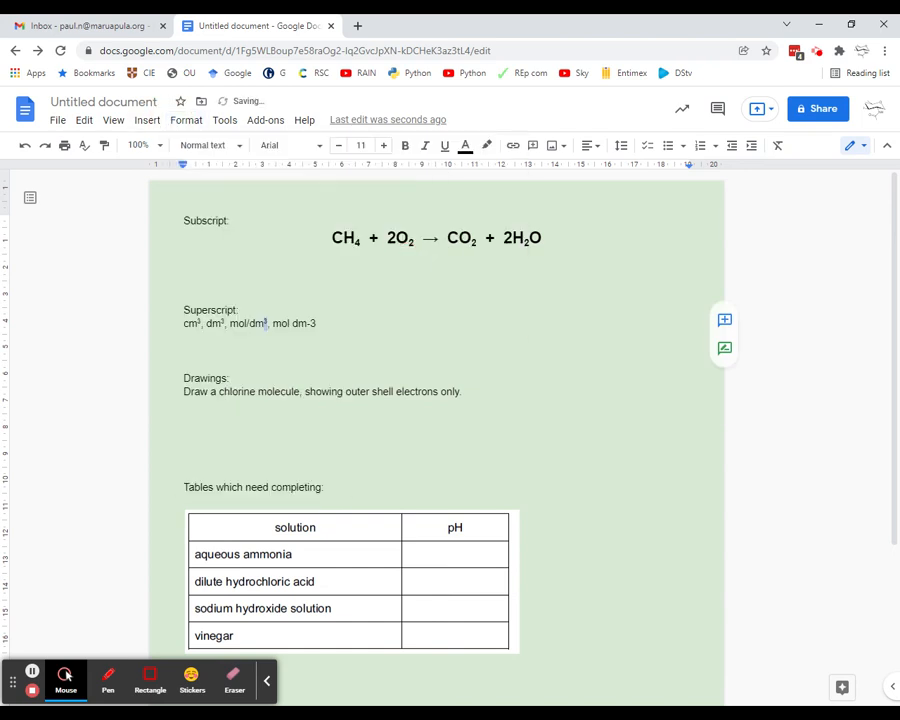
left_click_drag(316, 323, 306, 323)
left_click(183, 121)
mouse_move(205, 147)
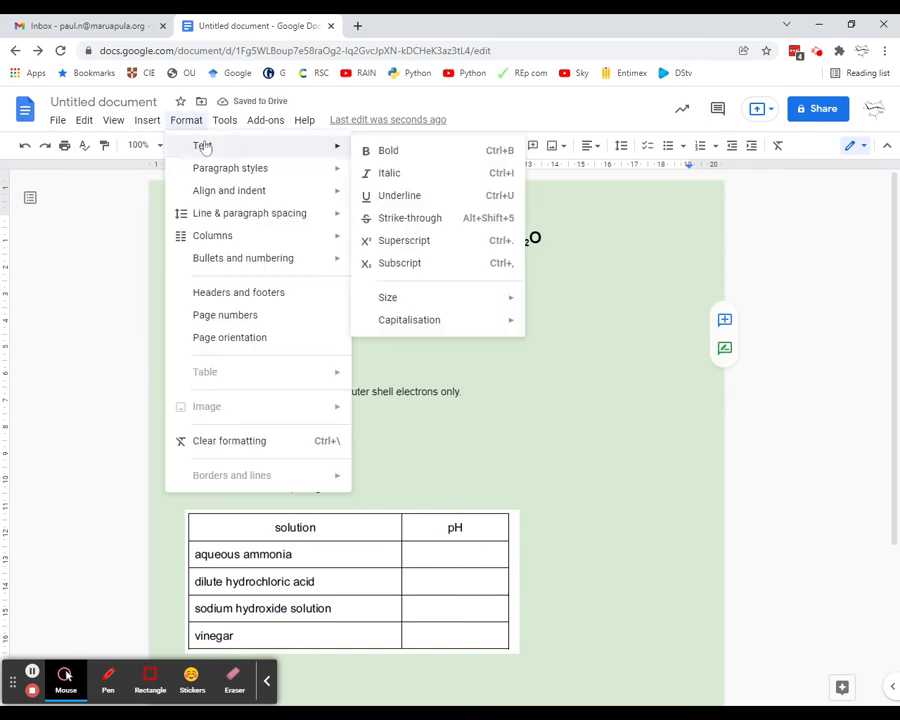
left_click(408, 238)
left_click(184, 364)
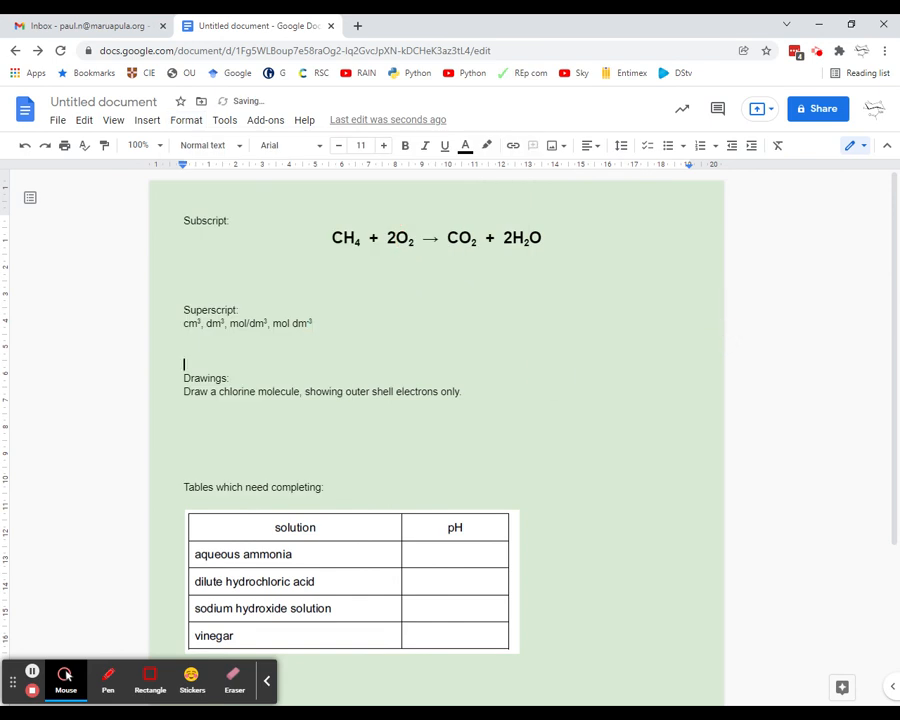
Insert a new blank drawing in the space below the chlorine molecule instruction.
left_click(331, 408)
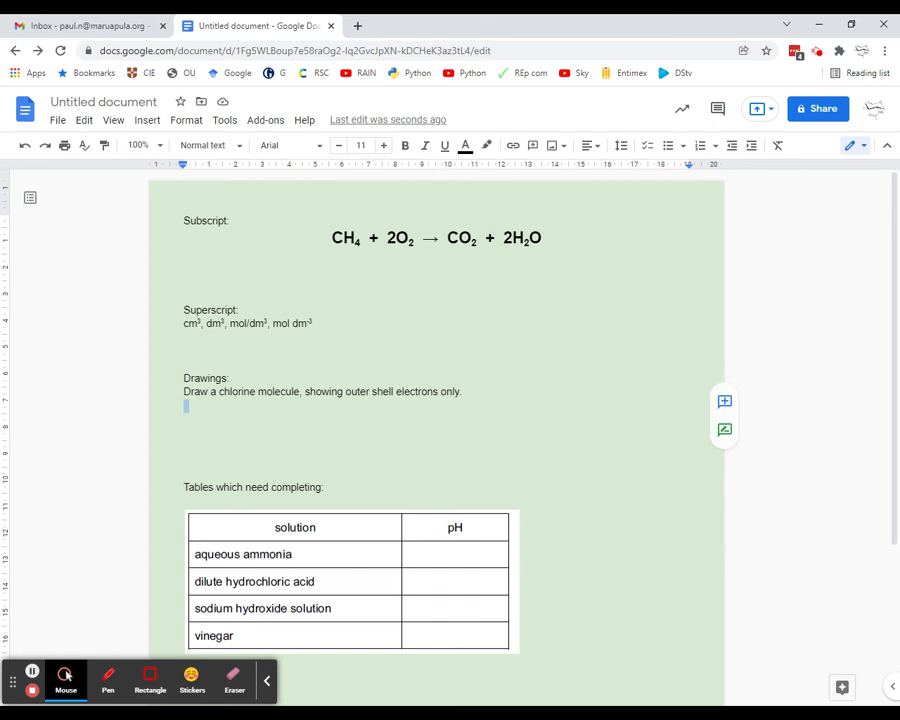
key("Down")
key("Down")
key("Down")
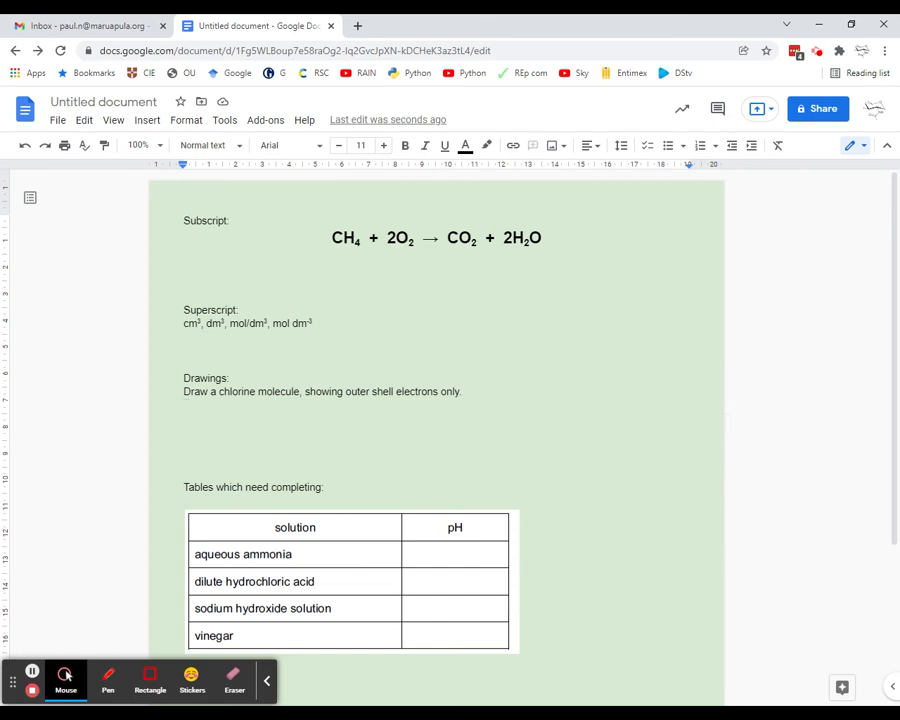
left_click(158, 126)
mouse_move(250, 191)
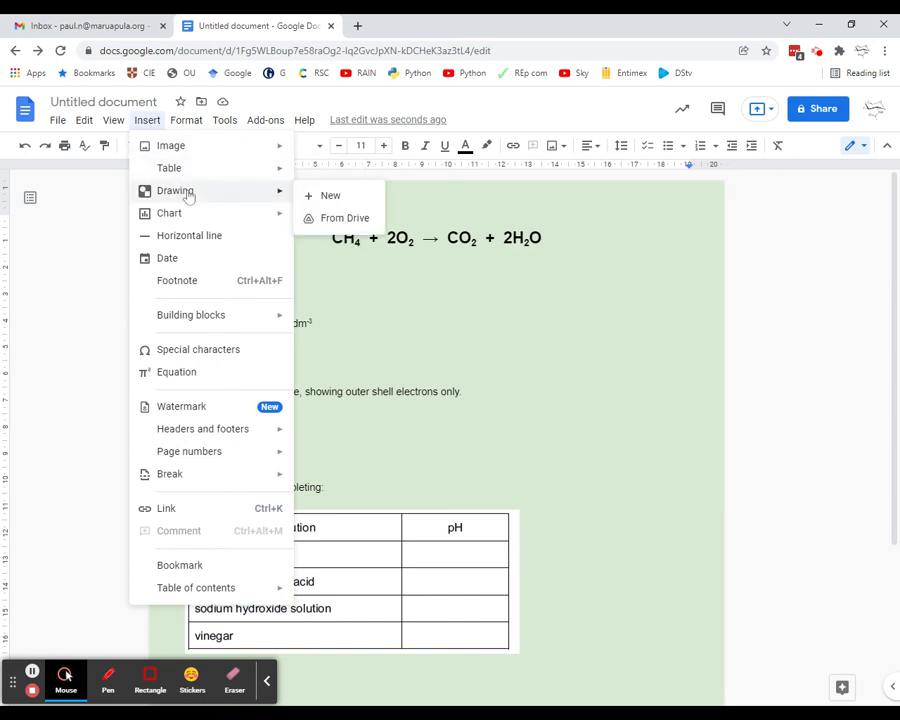
left_click(322, 196)
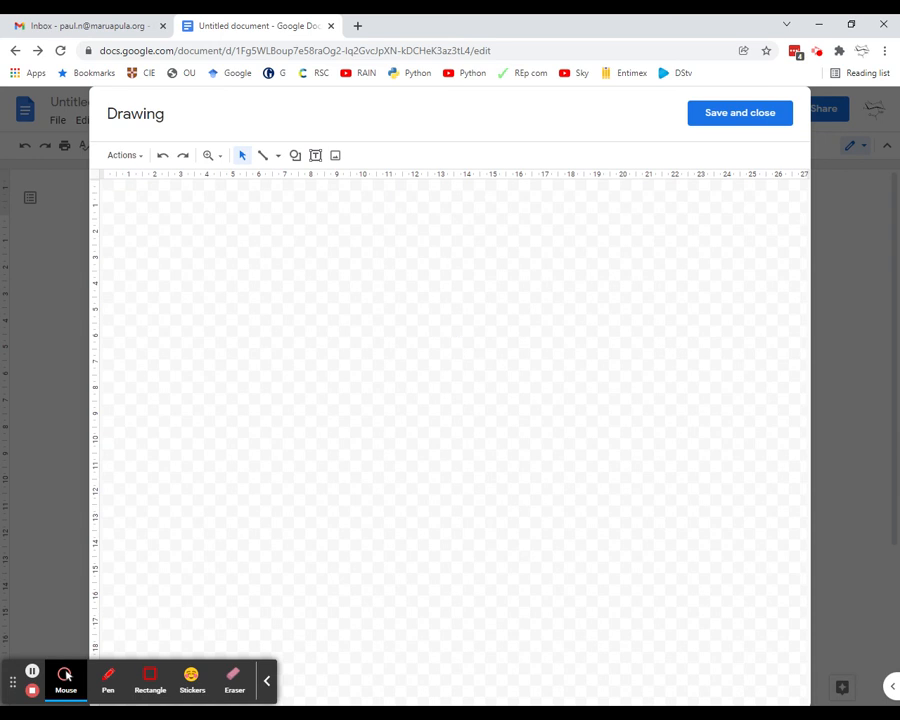
left_click(295, 155)
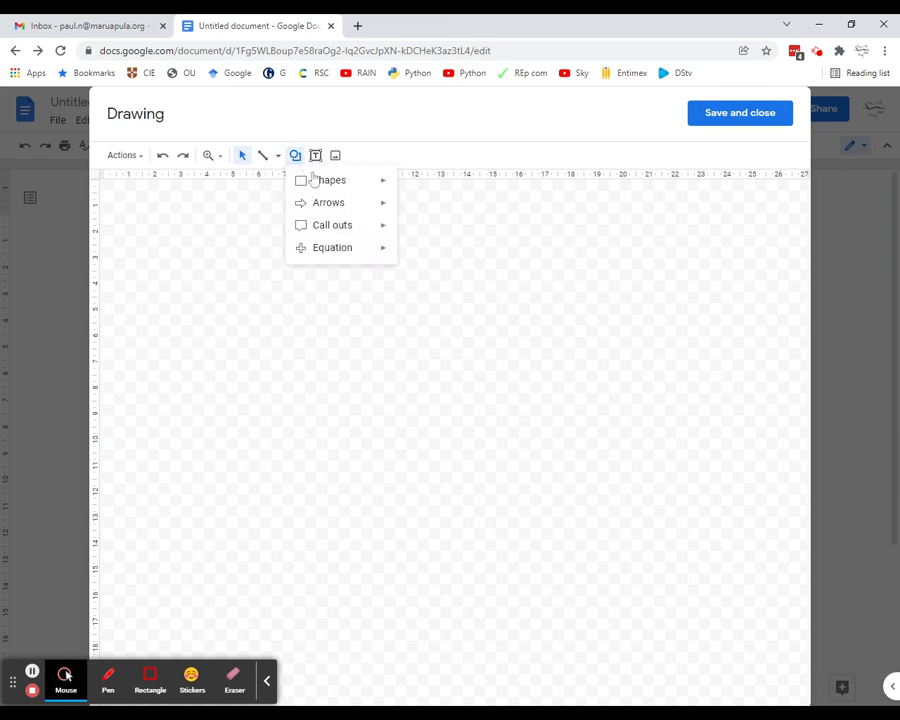
mouse_move(315, 180)
left_click(411, 219)
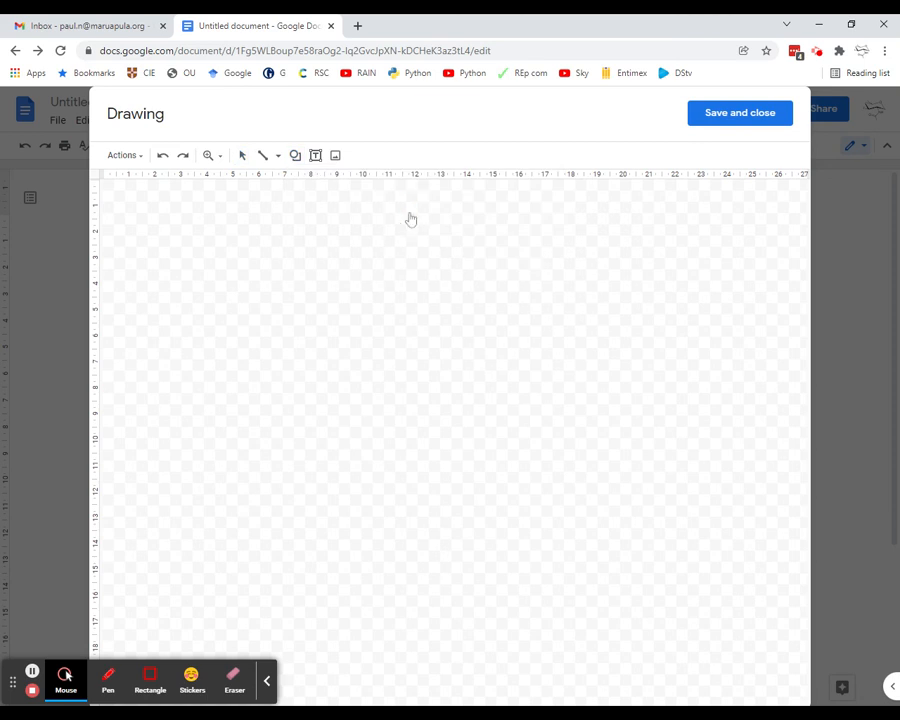
mouse_move(305, 307)
left_mouse_down()
mouse_move(380, 392)
mouse_move(428, 392)
mouse_move(485, 350)
mouse_move(478, 271)
mouse_move(484, 396)
mouse_move(552, 313)
mouse_move(298, 272)
mouse_move(235, 398)
mouse_move(486, 307)
mouse_move(502, 397)
mouse_move(426, 406)
mouse_move(513, 416)
mouse_move(454, 412)
mouse_move(337, 366)
mouse_move(418, 418)
left_mouse_up()
Draw a circle about 4 cm in diameter left of the drawing canvas's centre.
left_click(295, 157)
mouse_move(305, 181)
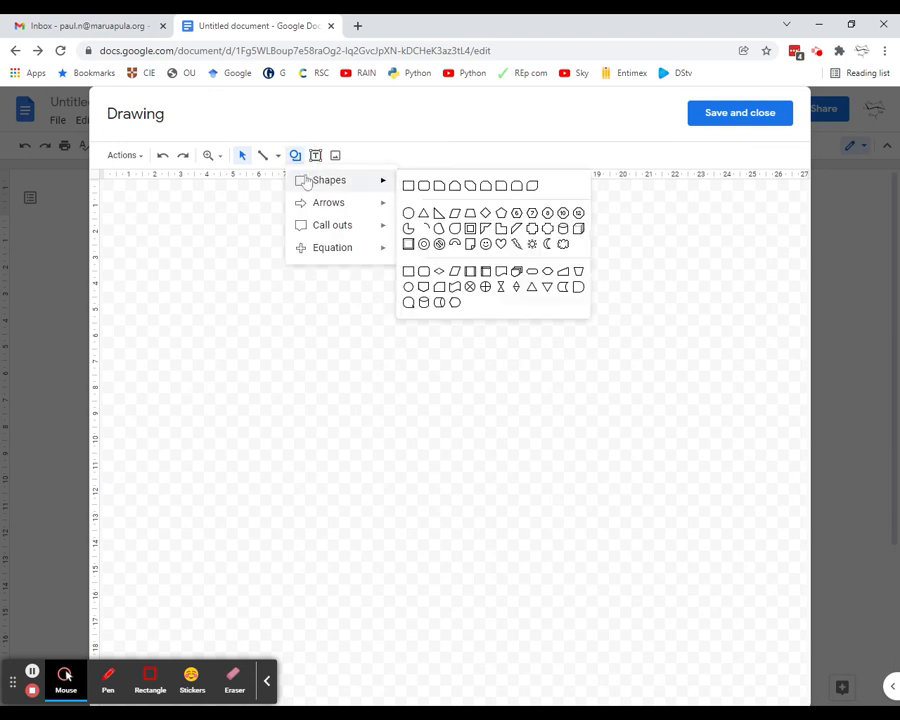
left_click(408, 212)
left_click_drag(293, 305, 390, 413)
left_click(538, 471)
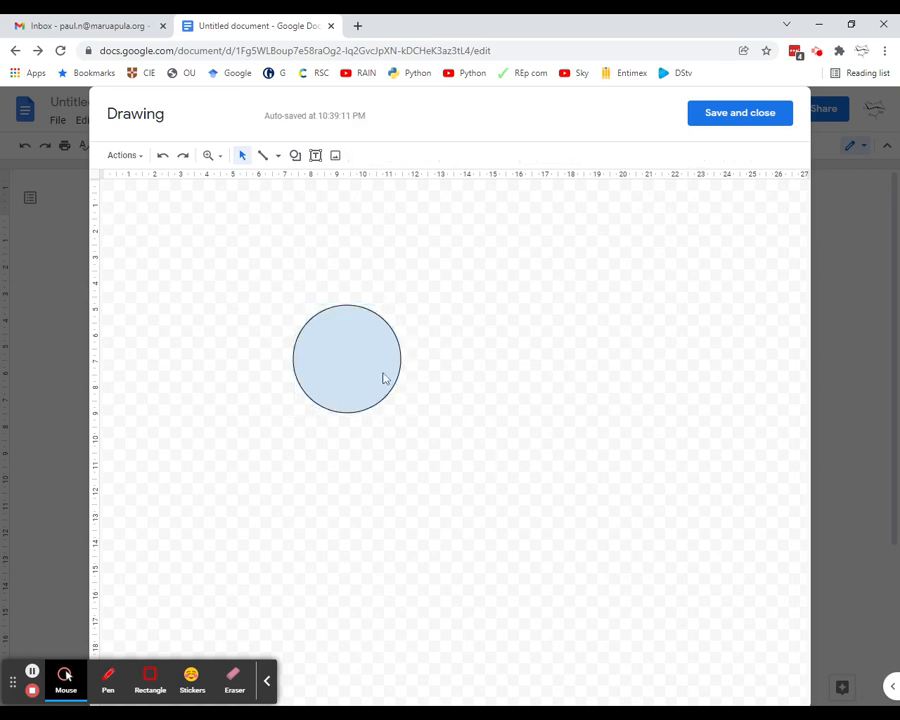
Change the circle's solid fill colour to white.
left_click(336, 352)
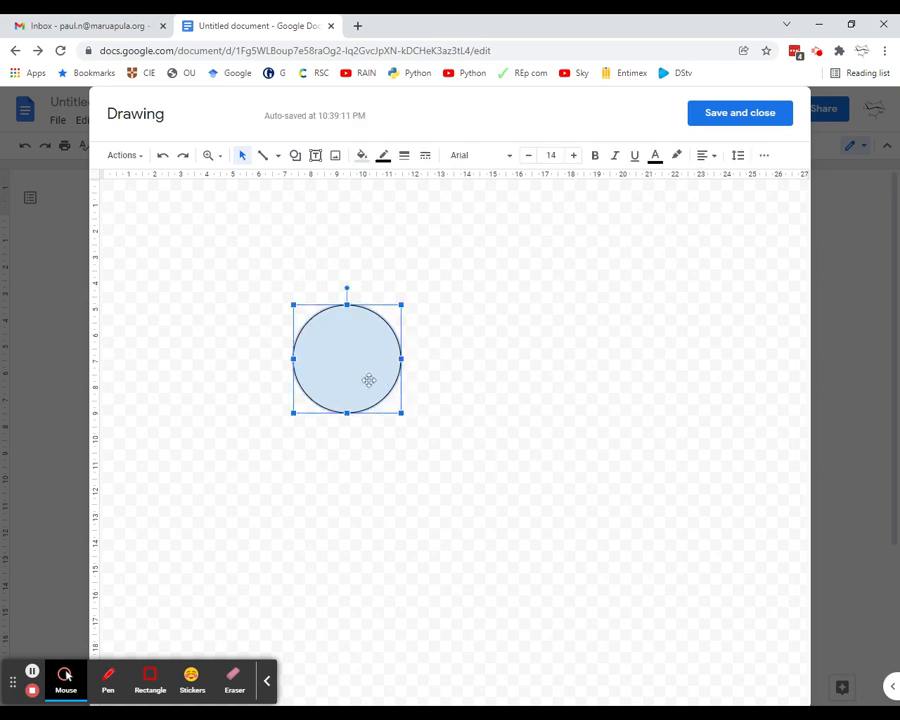
left_click(361, 157)
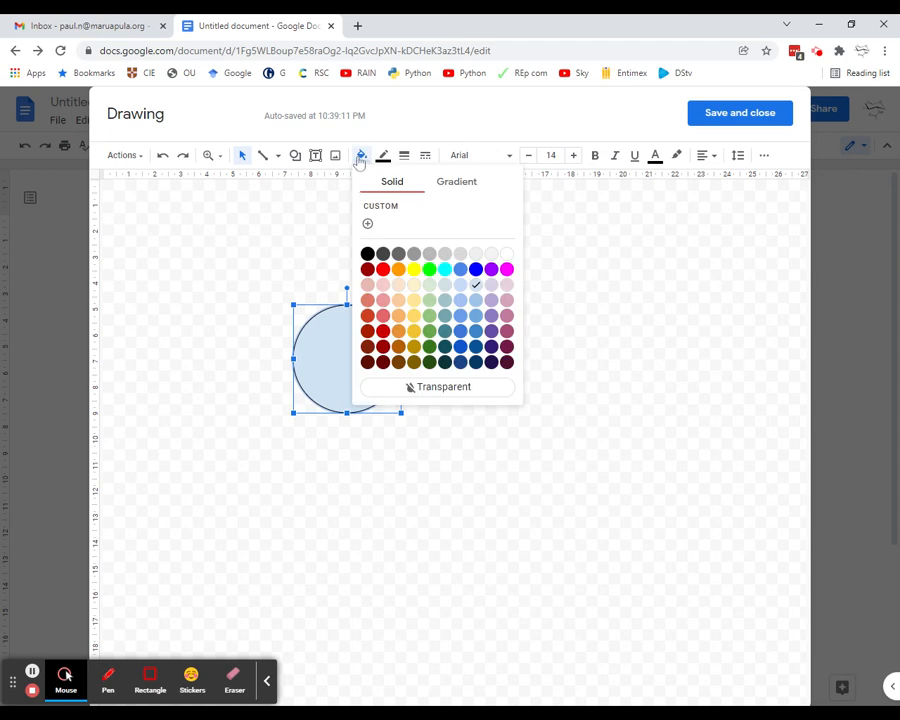
left_click(507, 253)
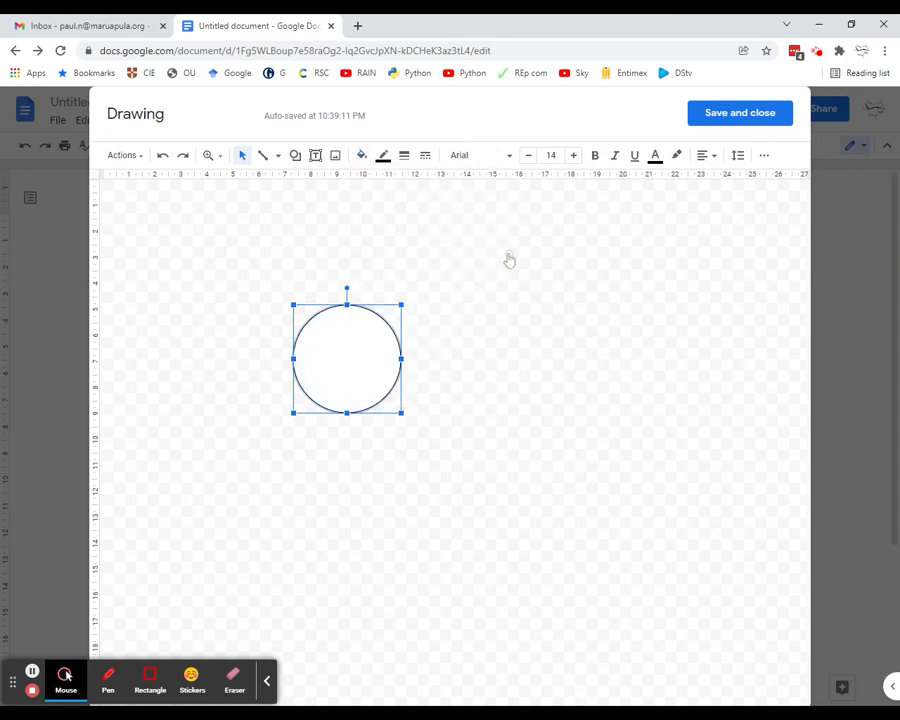
left_click(557, 556)
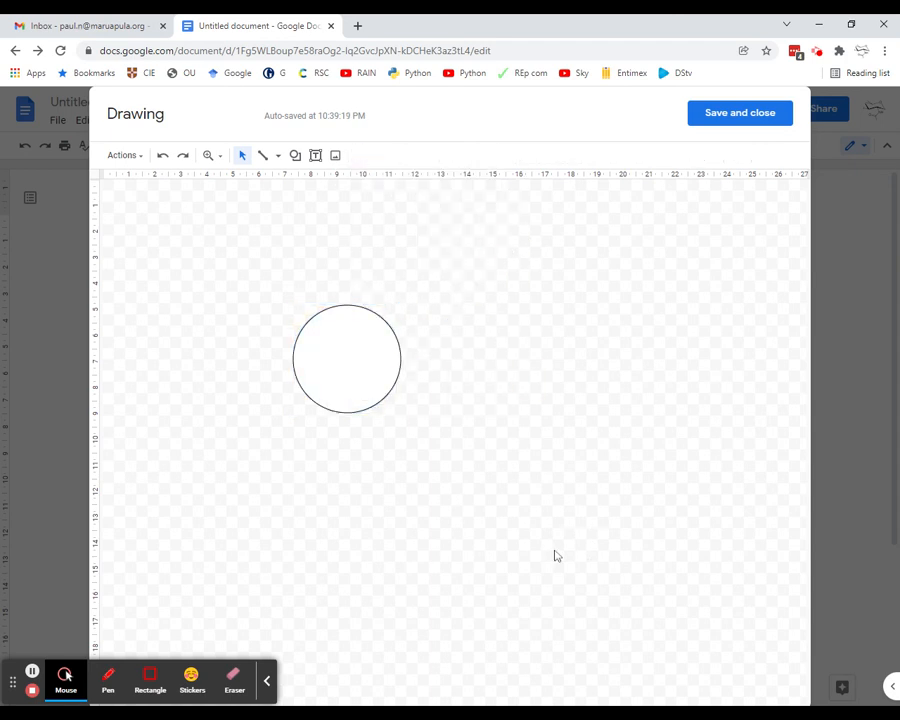
Duplicate the white circle and place the copy to its right, level with it and slightly overlapping its edge.
left_click(384, 371)
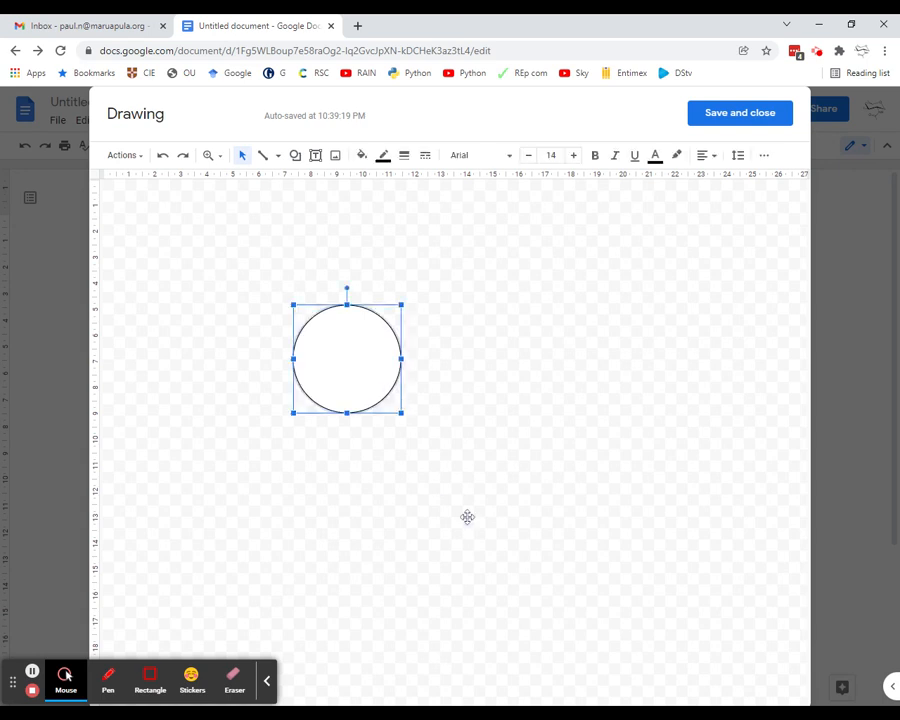
left_click_drag(358, 364, 448, 362)
left_click(519, 508)
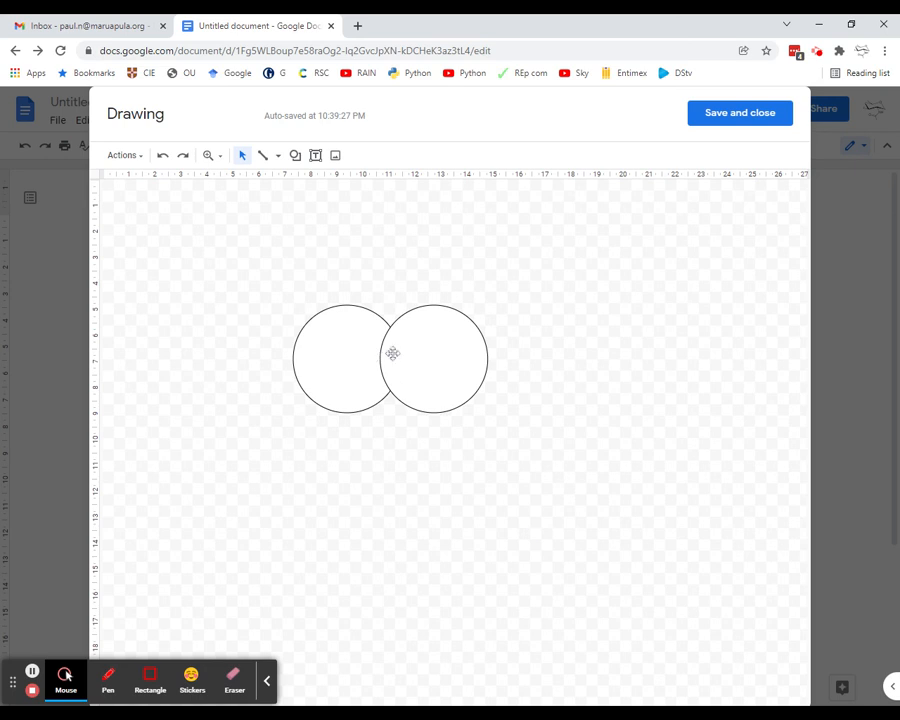
Make the fill of the right-hand circle transparent so the overlap of both circles shows.
left_click(462, 366)
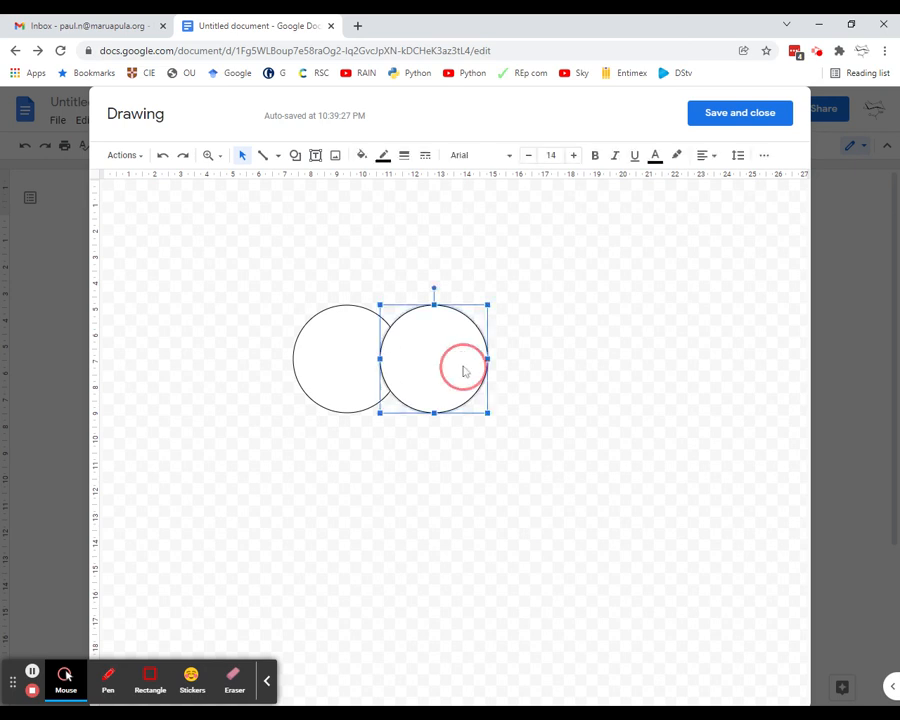
left_click(362, 158)
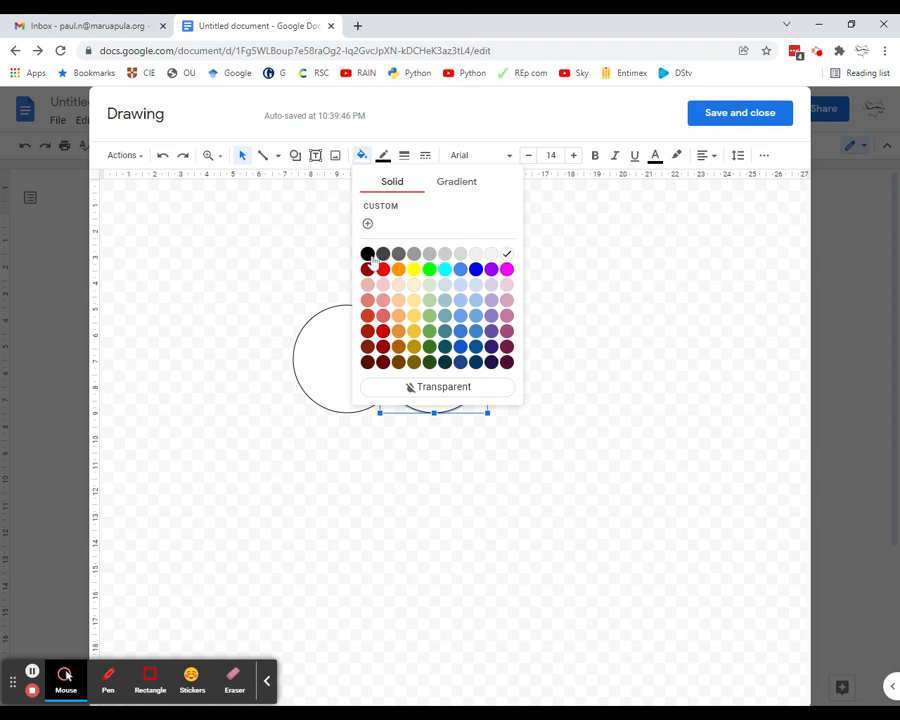
left_click(436, 388)
left_click(550, 551)
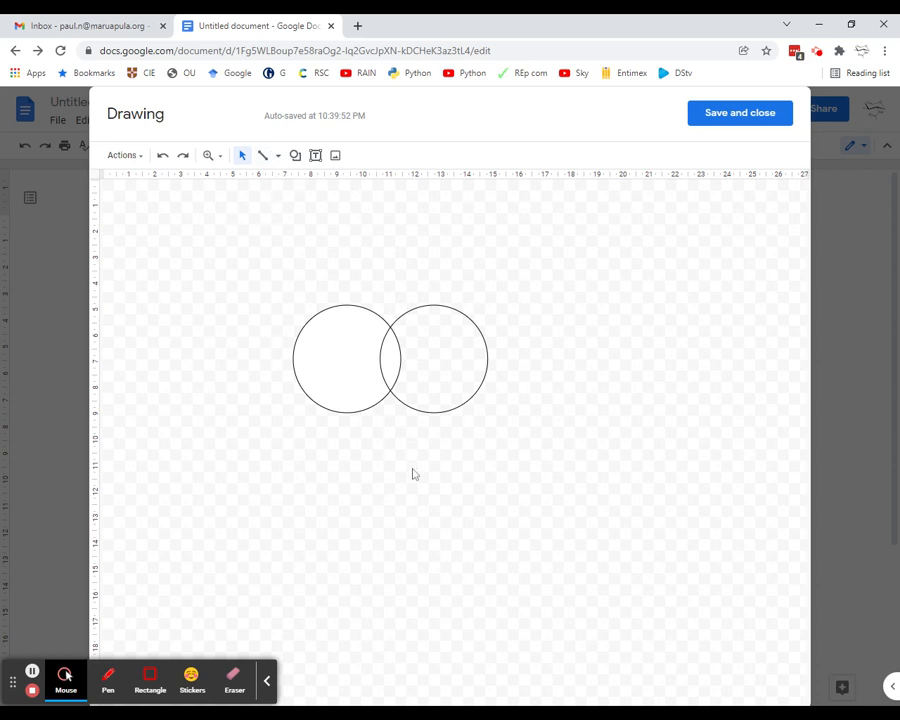
Add a small text box reading XX to the right of the two circles.
left_click(318, 157)
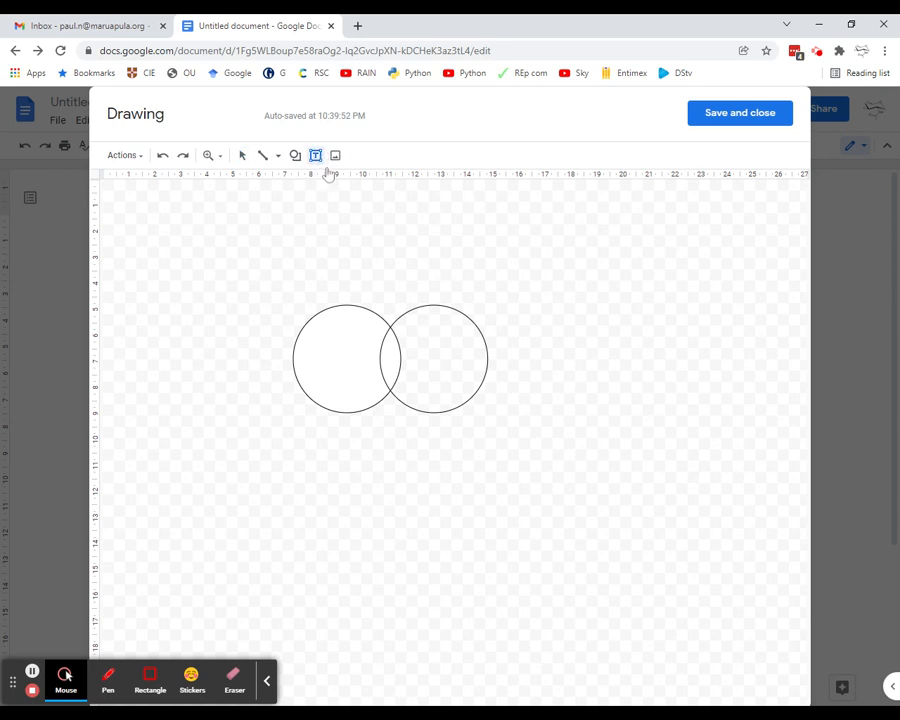
left_click_drag(584, 291, 627, 309)
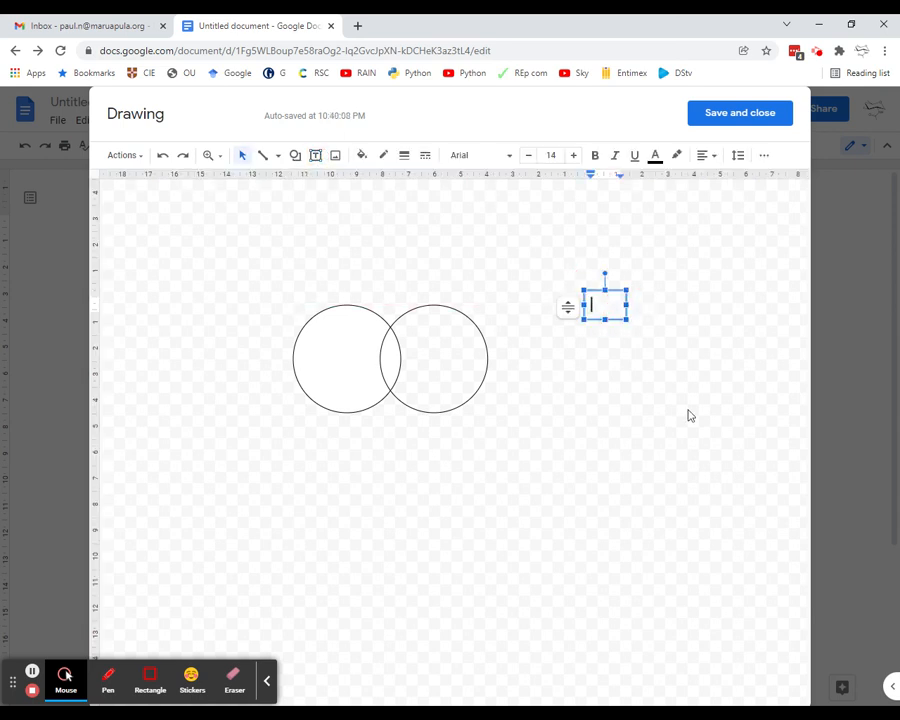
type("XX")
left_click(621, 406)
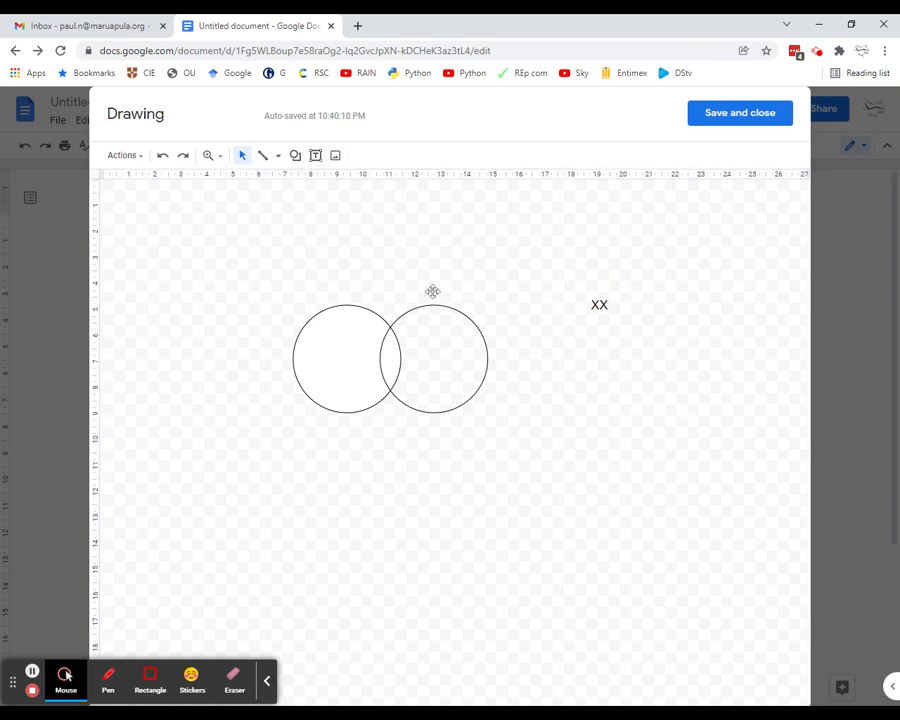
Try to duplicate the XX text box, and undo the paste.
left_click(241, 155)
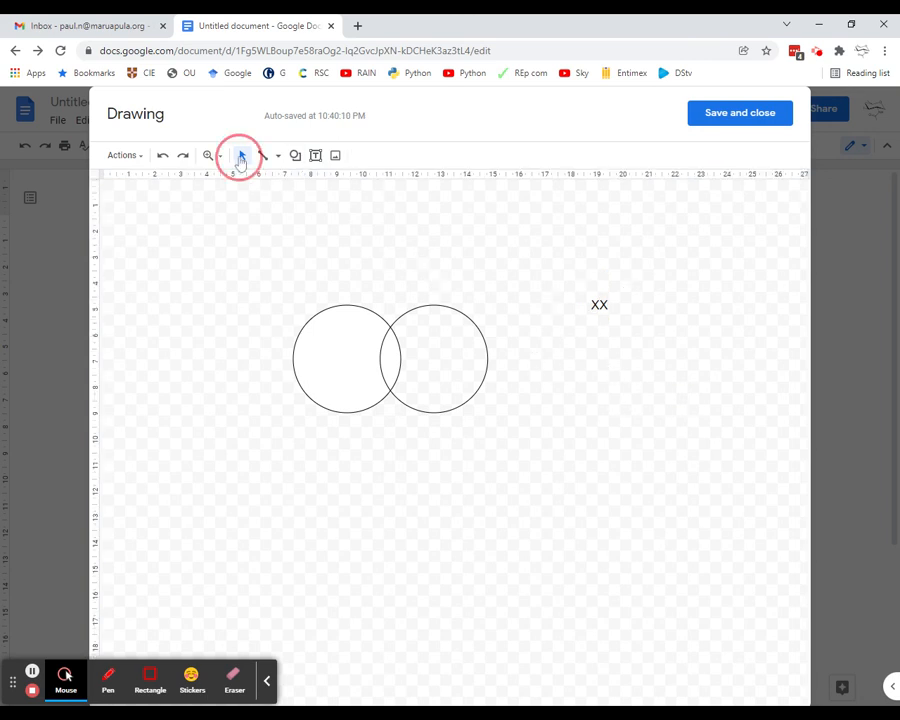
left_click(599, 305)
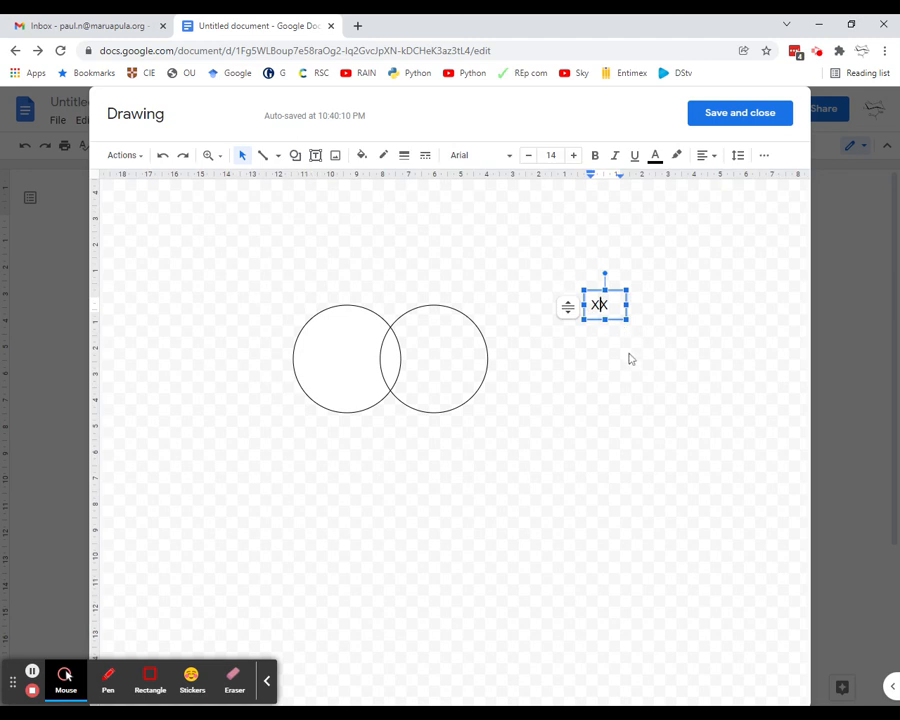
key("ctrl+v")
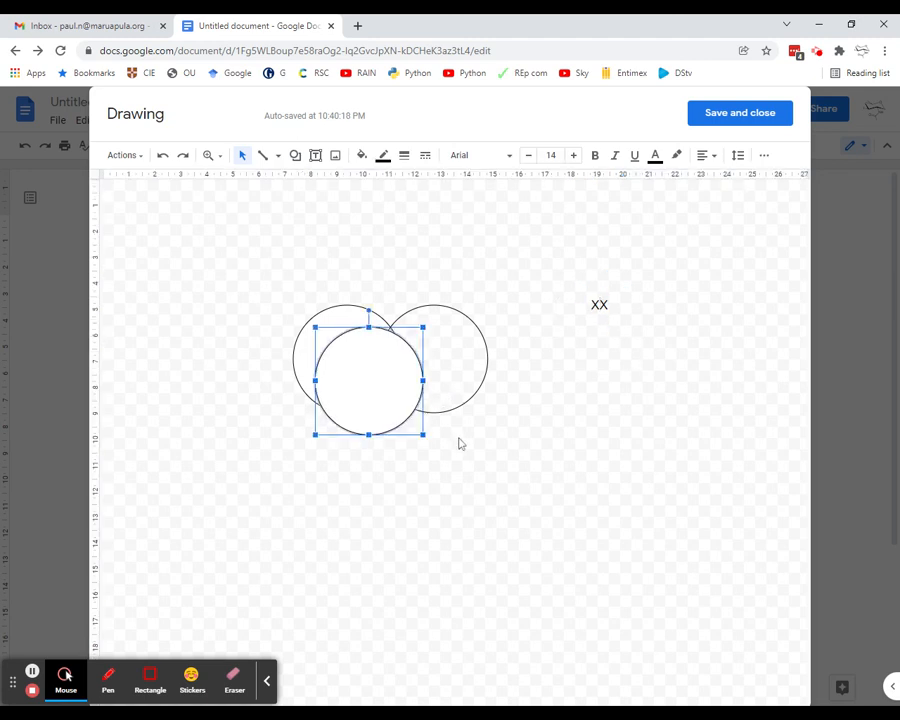
key("ctrl+z")
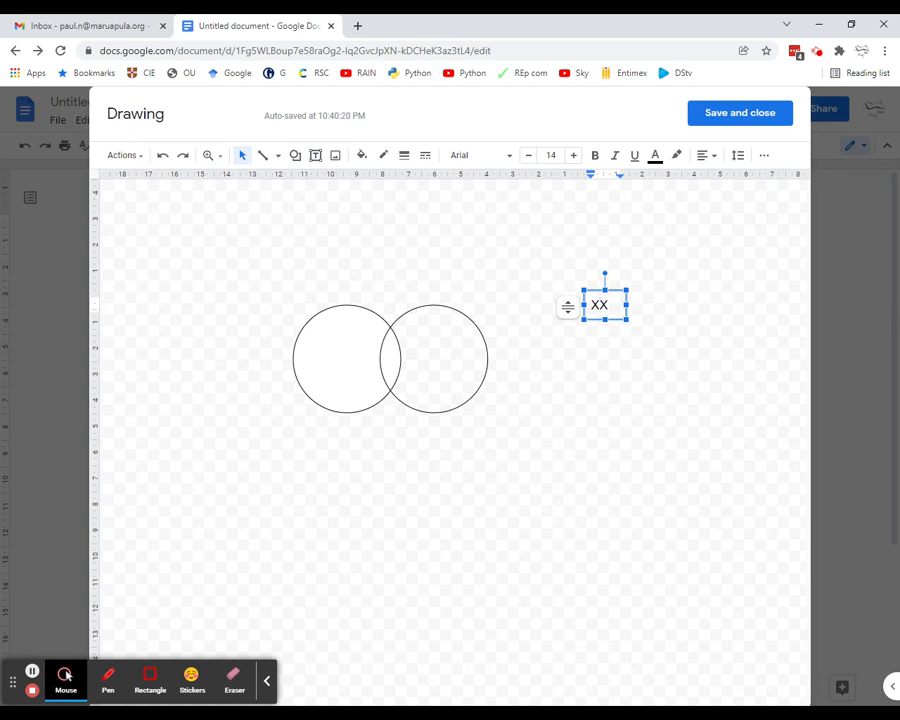
Try to select the whole XX text box as an object for copying.
left_click(628, 349)
left_click(611, 306)
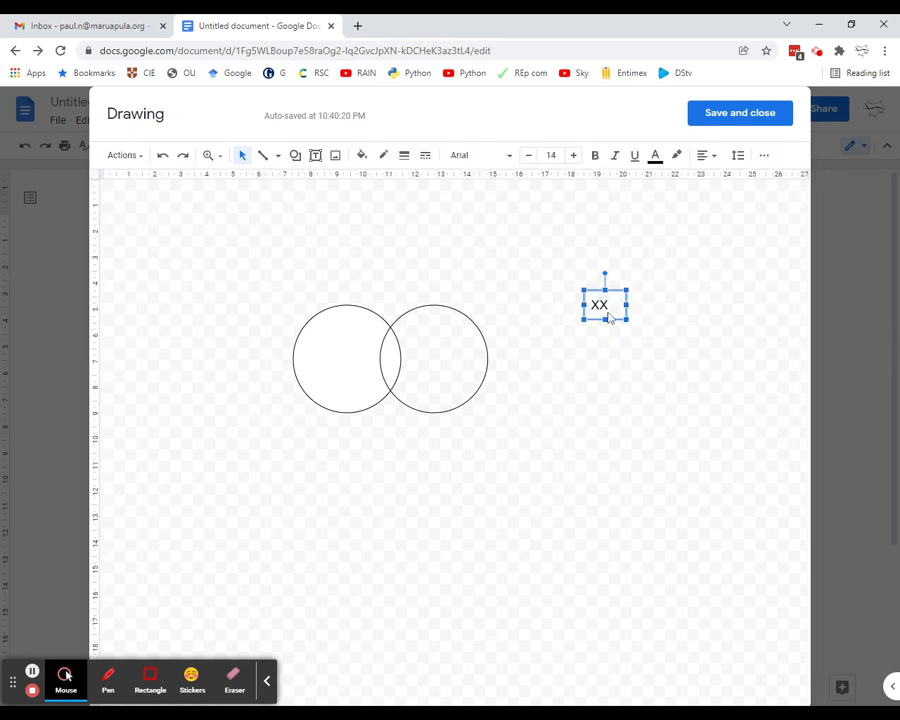
right_click(607, 315)
left_click(611, 416)
left_click(607, 305)
double_click(598, 305)
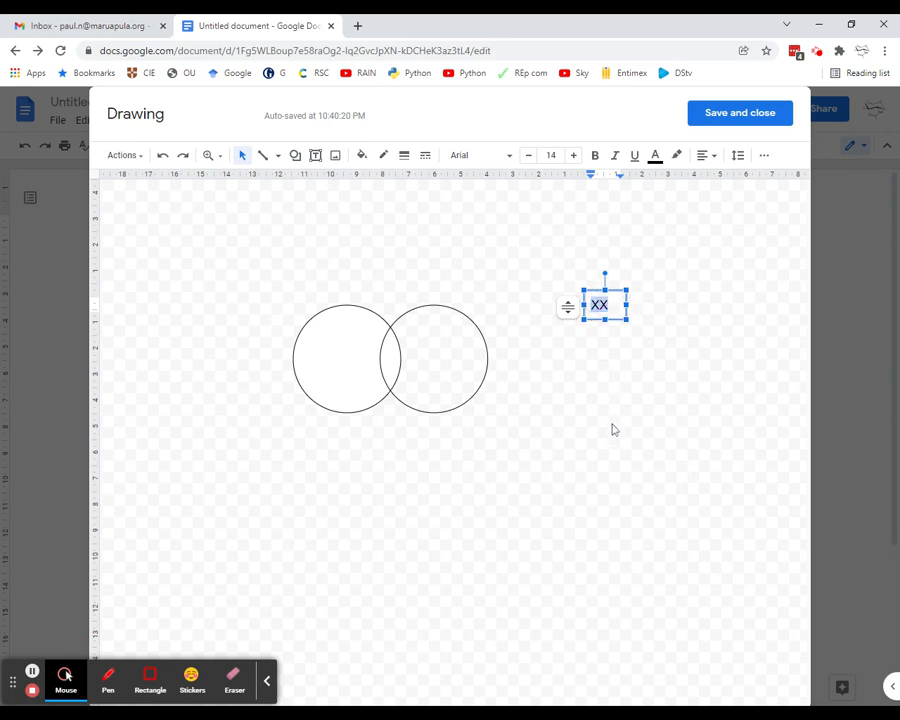
left_click(611, 418)
left_click(600, 305)
left_click(604, 319)
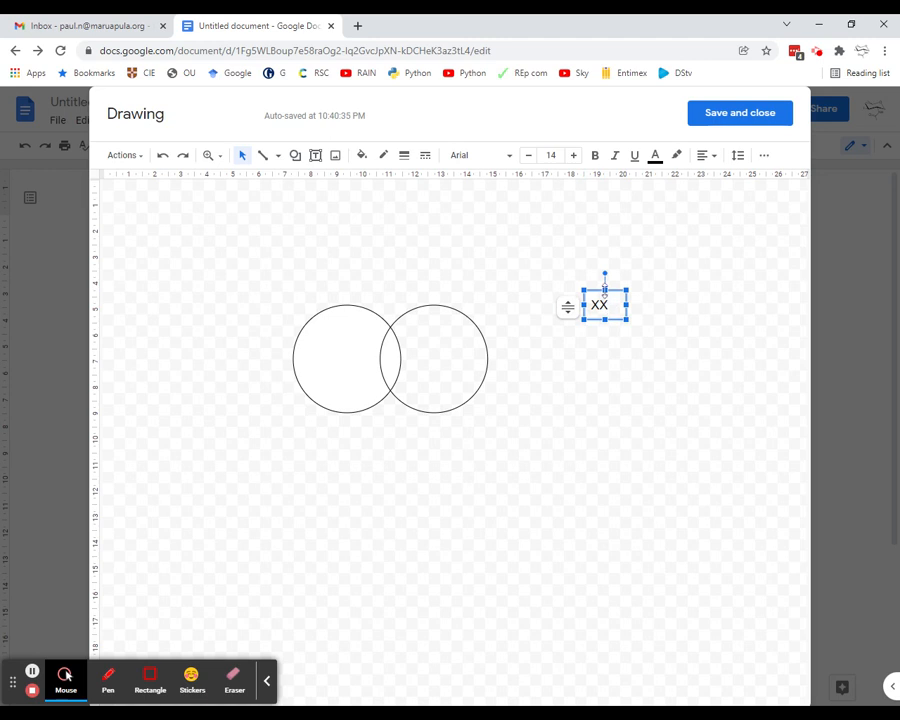
Rotate the XX text box slightly clockwise, and delete it from the drawing.
left_click_drag(604, 272, 625, 318)
left_click_drag(603, 276, 607, 271)
left_click(630, 388)
left_click(604, 312)
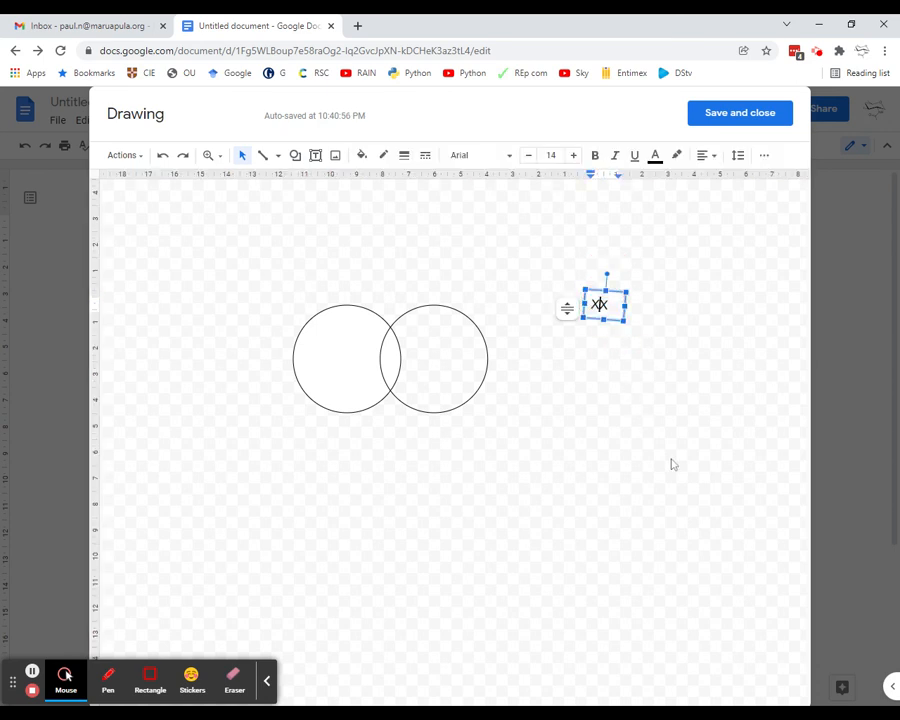
type("K")
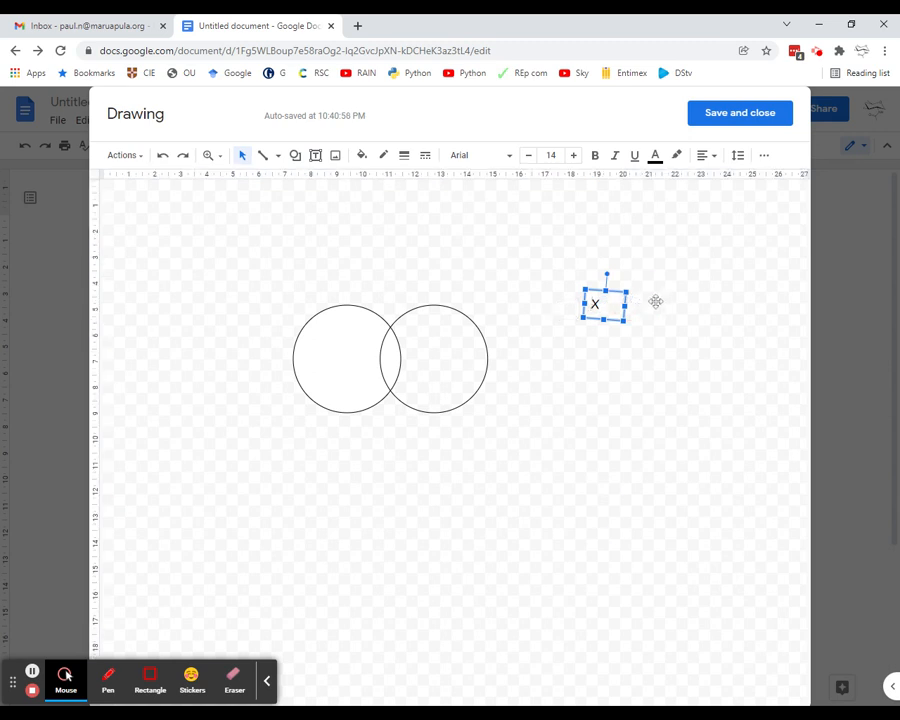
key("Delete")
Add a new small text box reading XX in the empty space right of the circles.
left_click(314, 155)
mouse_move(591, 377)
left_mouse_down()
mouse_move(624, 388)
mouse_move(630, 405)
left_mouse_up()
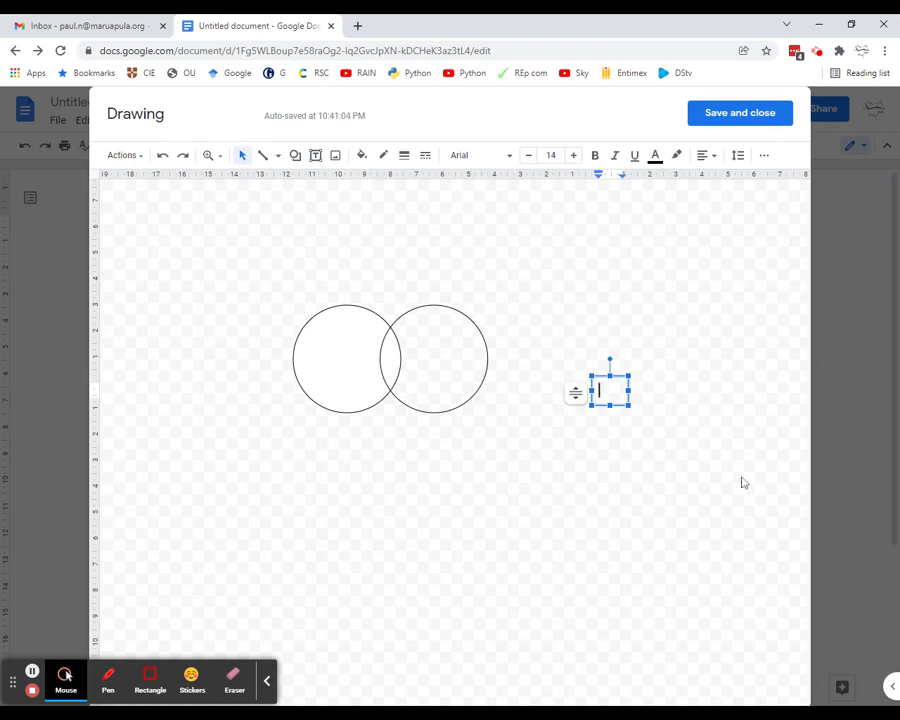
type("XX")
key("Return")
key("BackSpace")
left_click(641, 458)
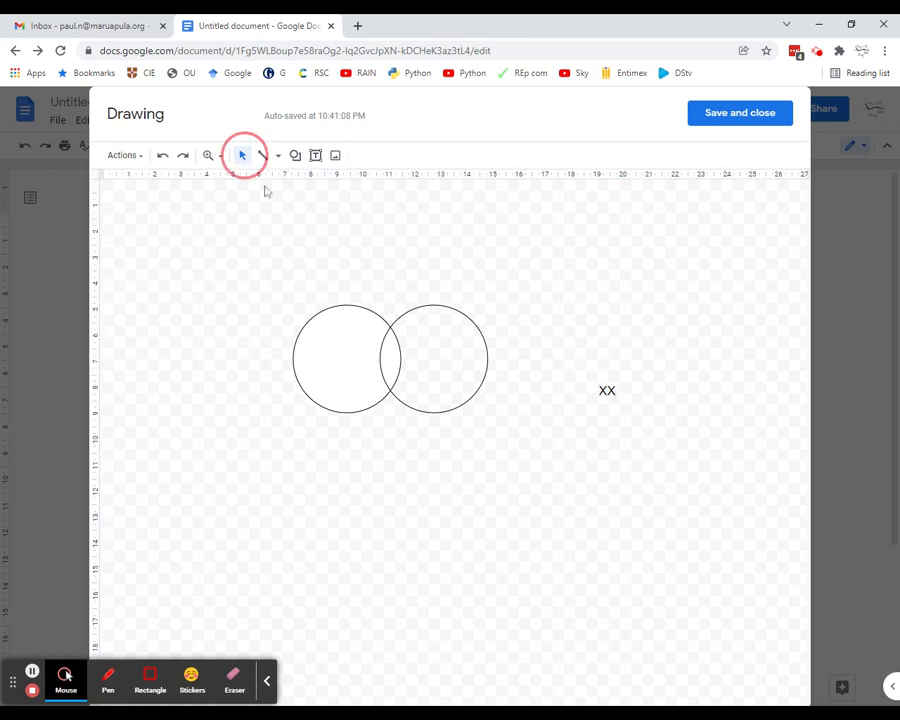
Duplicate the XX text box and move the copy onto the top edge of the left circle, centred horizontally.
left_click_drag(555, 351, 652, 440)
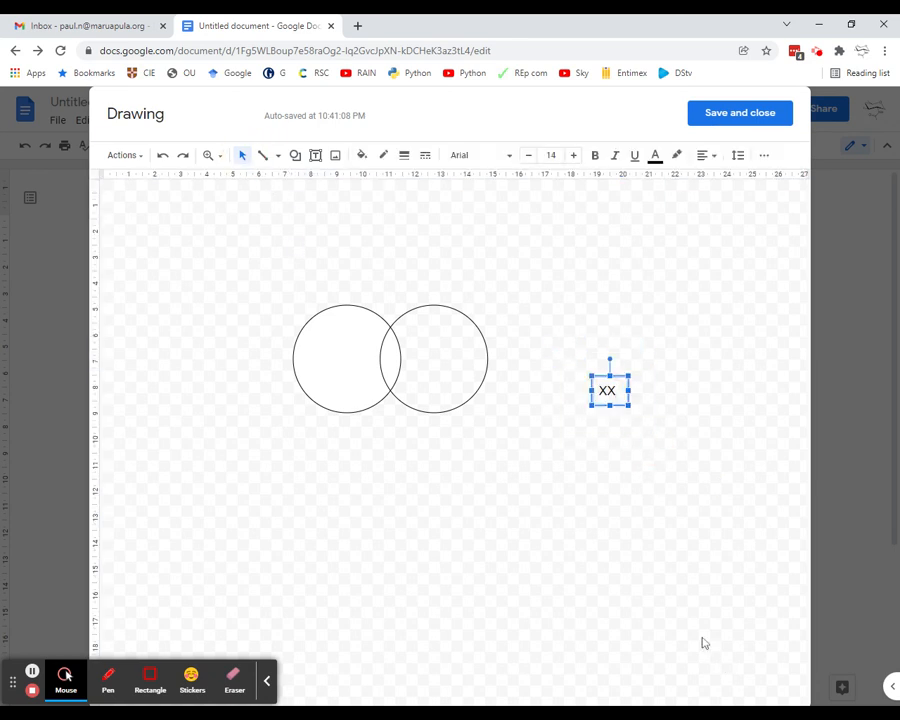
key("ctrl+v")
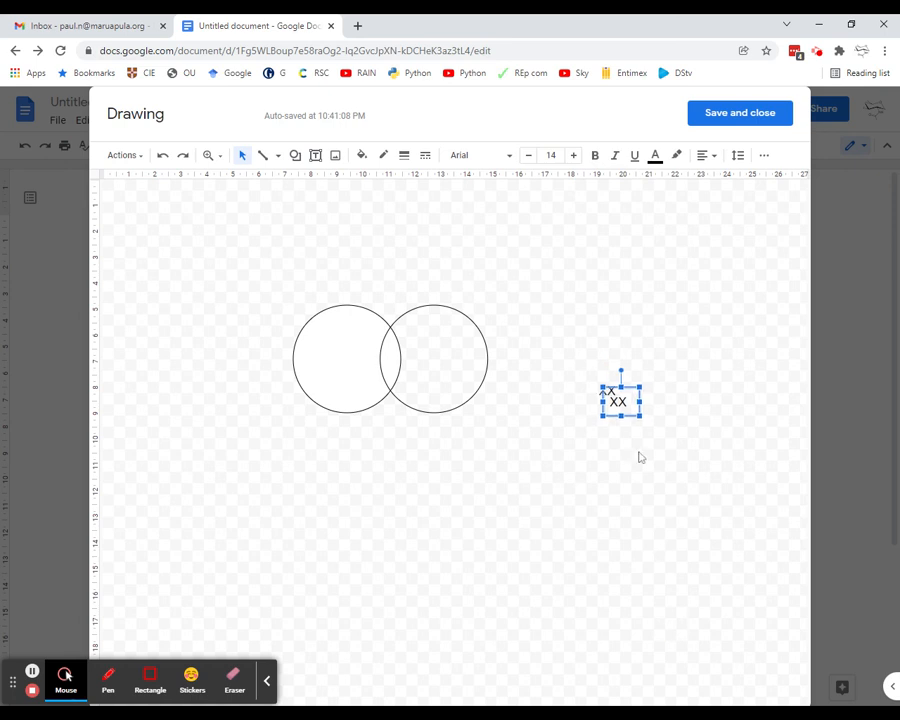
key("Left")
key("Left")
key("Left")
key("Left")
key("Left")
key("Left")
key("Left")
key("Left")
key("Left")
key("Left")
key("Left")
key("Left")
key("Left")
key("Left")
key("Left")
key("Left")
key("Left")
key("Left")
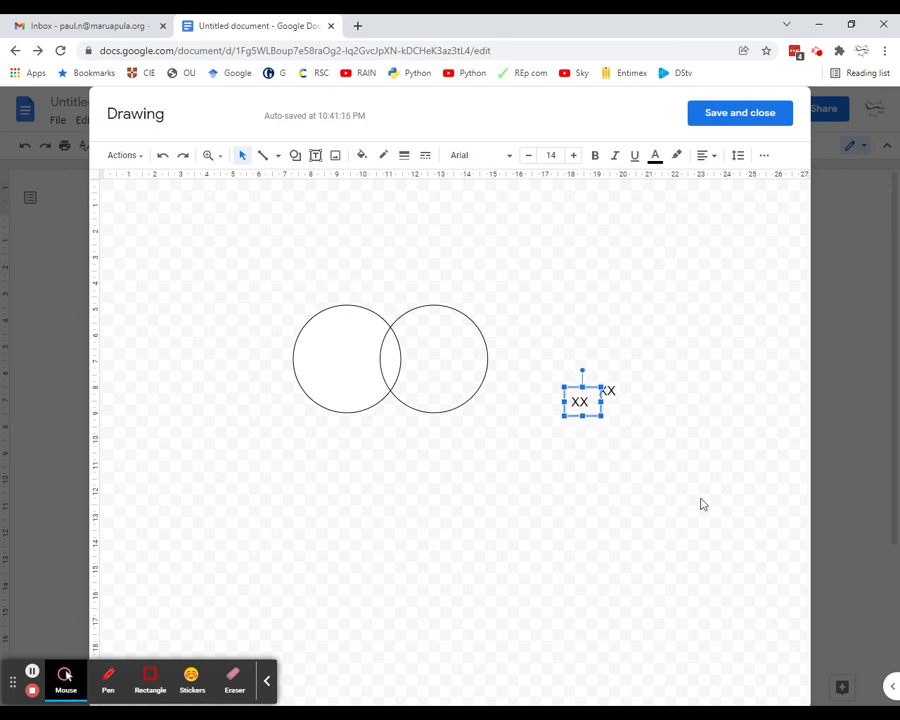
key("Left")
key("Left")
key("Left")
key("Left")
key("Left")
key("Left")
key("Left")
key("Left")
key("Left")
key("Up")
key("Up")
key("Up")
key("Up")
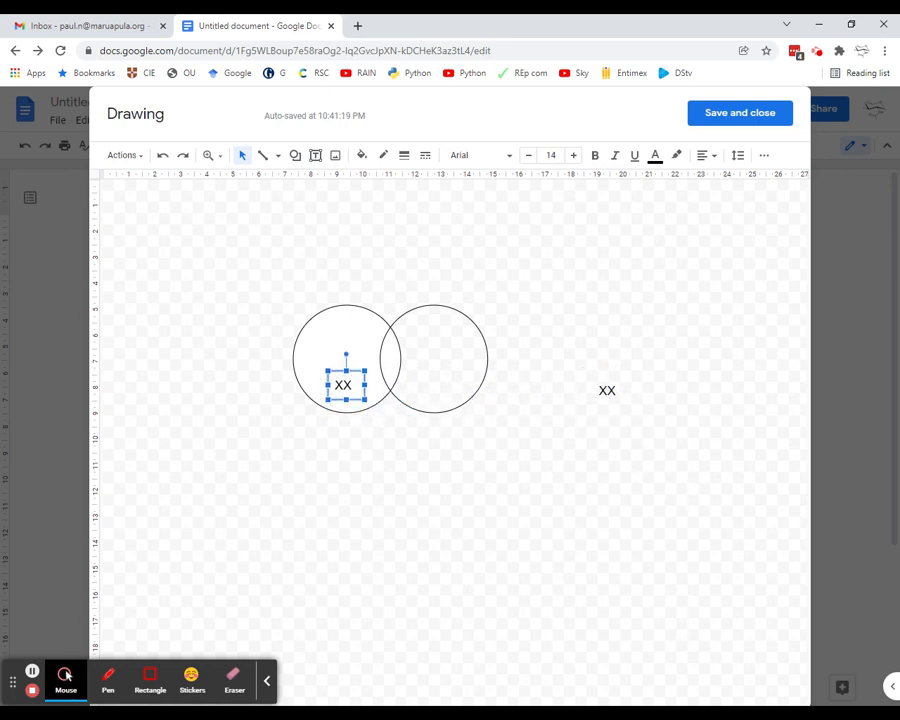
key("Up")
key("Up")
key("Up")
key("Up")
key("Up")
key("Right")
key("Right")
key("Right")
key("Right")
key("Right")
key("Right")
key("Right")
key("Right")
key("Down")
key("Down")
key("Down")
key("Down")
key("Down")
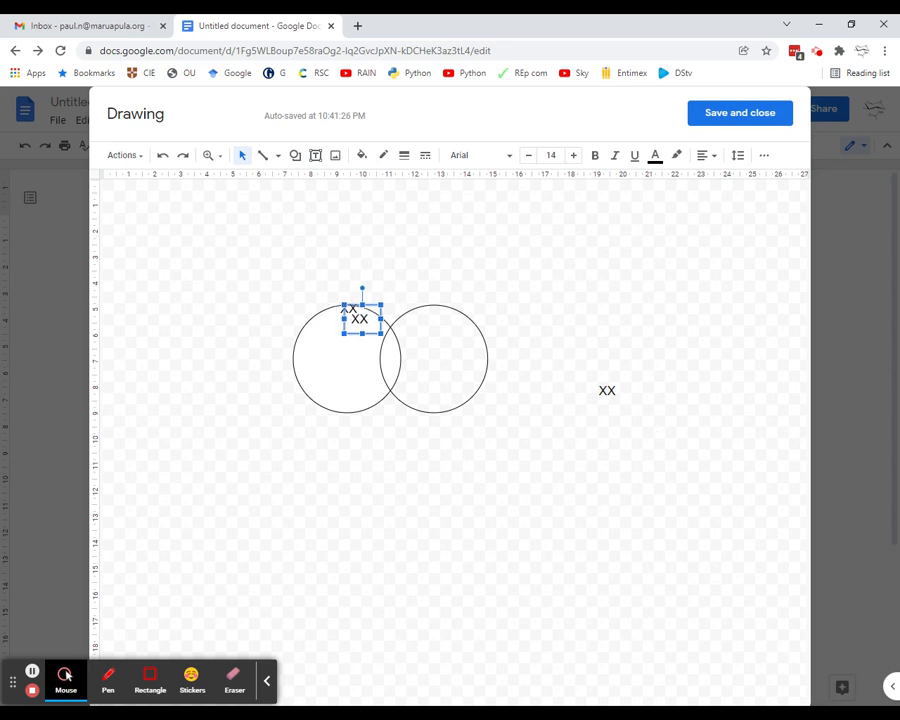
Place another copy of the XX text box on the bottom edge of the left circle, aligned below the top pair.
key("Down")
key("Down")
key("Down")
key("Down")
key("Down")
key("Down")
key("Down")
key("Down")
key("Down")
key("Down")
key("Down")
key("Down")
key("Down")
key("Down")
key("Down")
key("Down")
key("Down")
key("Down")
key("Down")
key("Down")
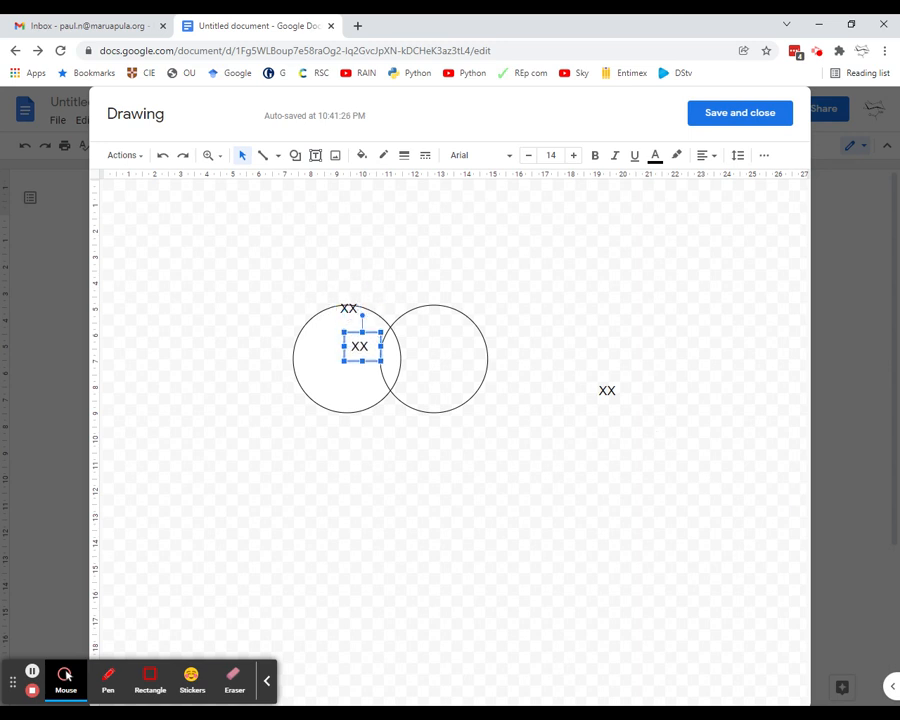
key("Down")
key("Down")
key("Down")
key("Down")
key("Down")
key("Down")
key("Down")
key("Down")
key("Left")
key("Left")
key("Left")
key("Left")
key("Left")
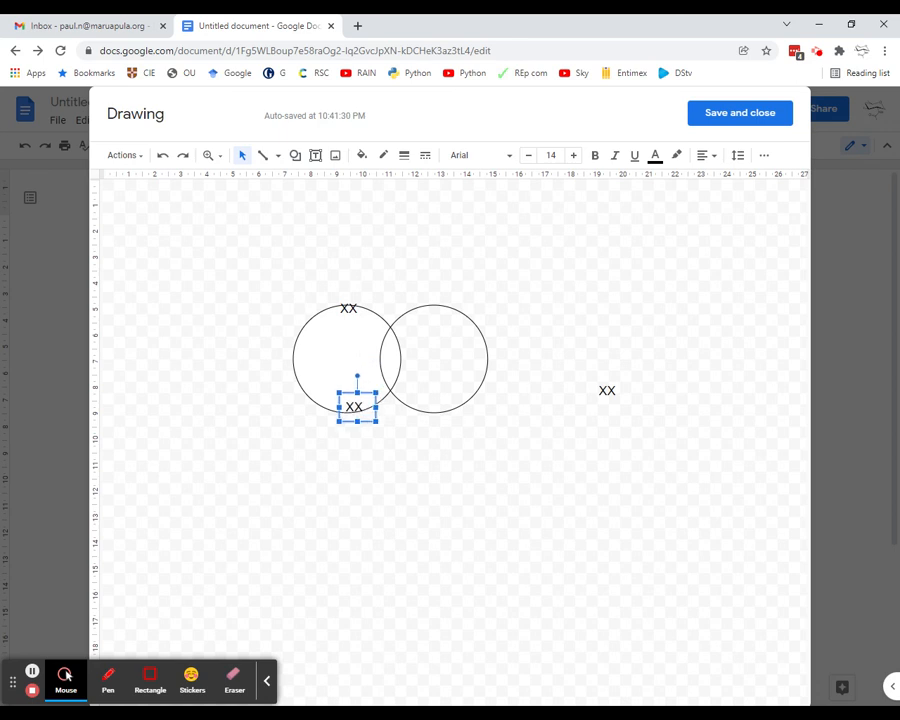
key("Down")
key("Down")
key("Down")
key("Escape")
Undo the last move of the XX text box near the left circle's bottom edge.
left_click_drag(279, 352, 300, 366)
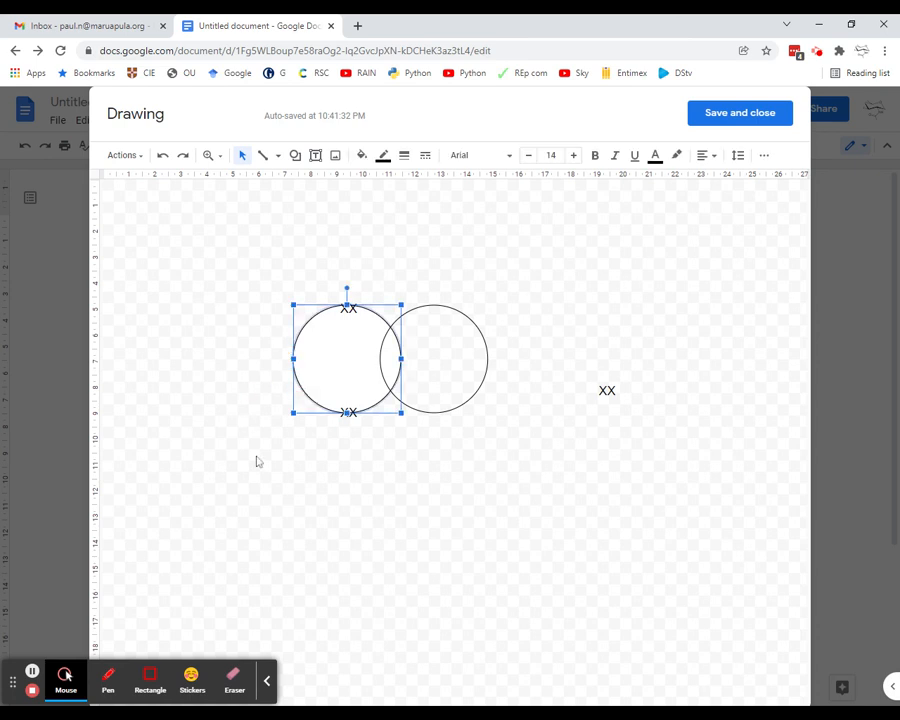
key("ctrl+z")
left_click(428, 473)
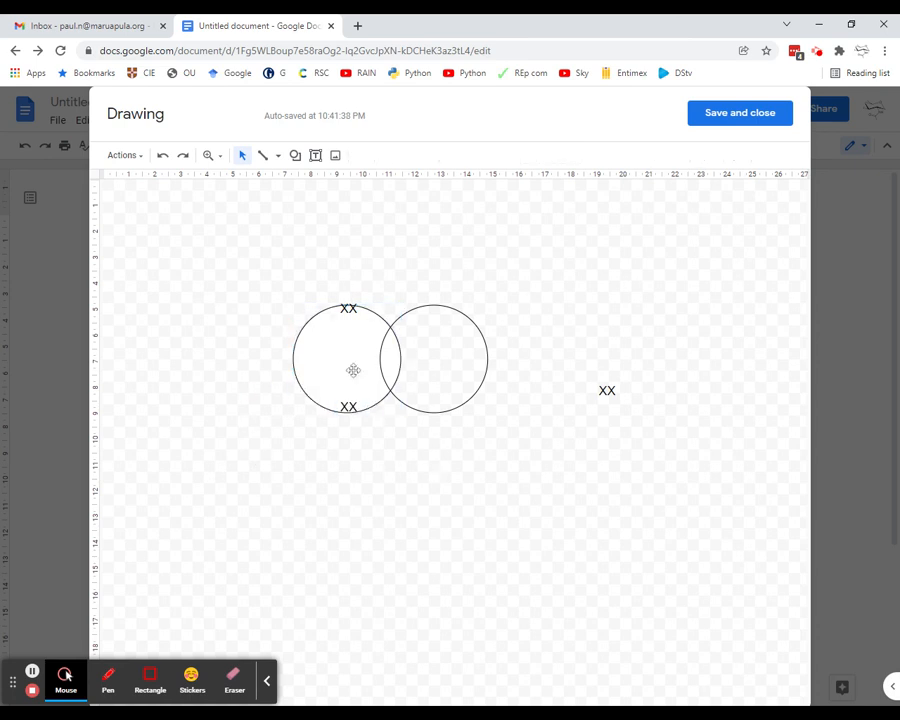
Move the lower XX text box onto the left circle's bottom edge, centred beneath the top XX pair.
left_click(351, 408)
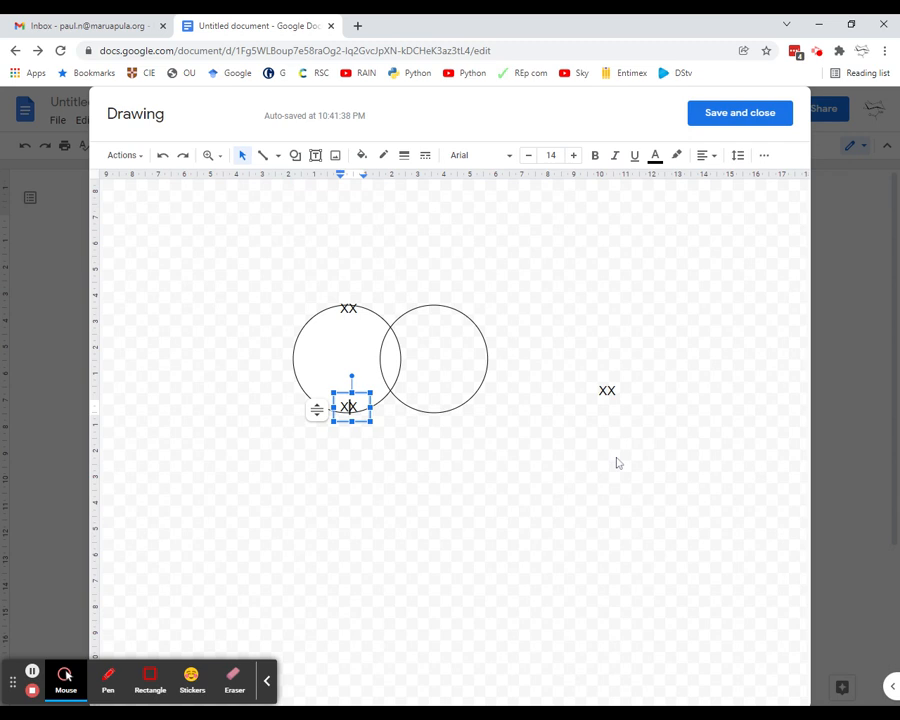
left_click(249, 239)
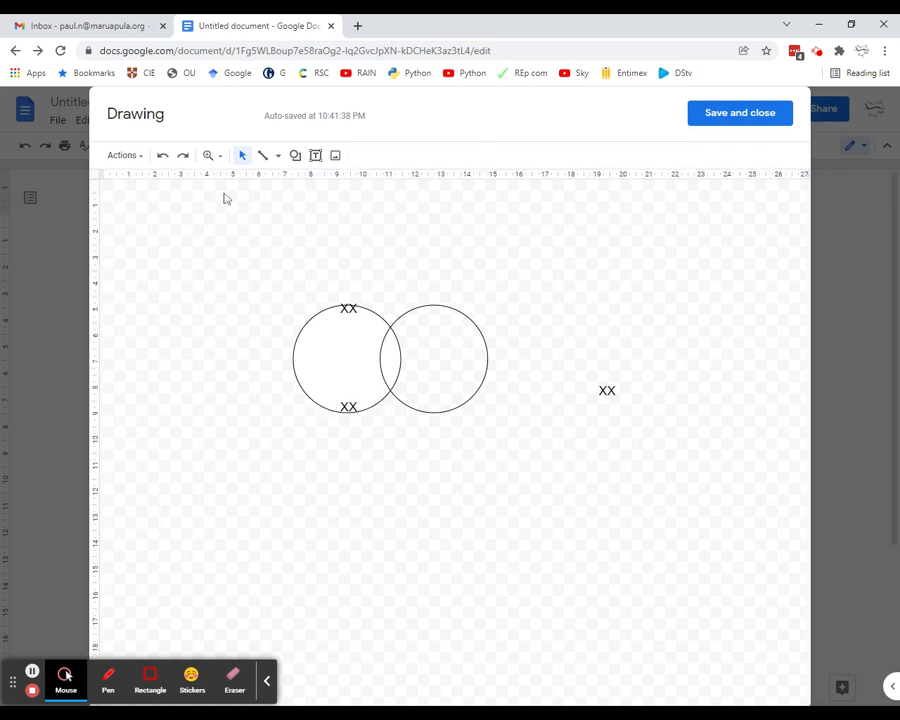
left_click(243, 155)
double_click(349, 407)
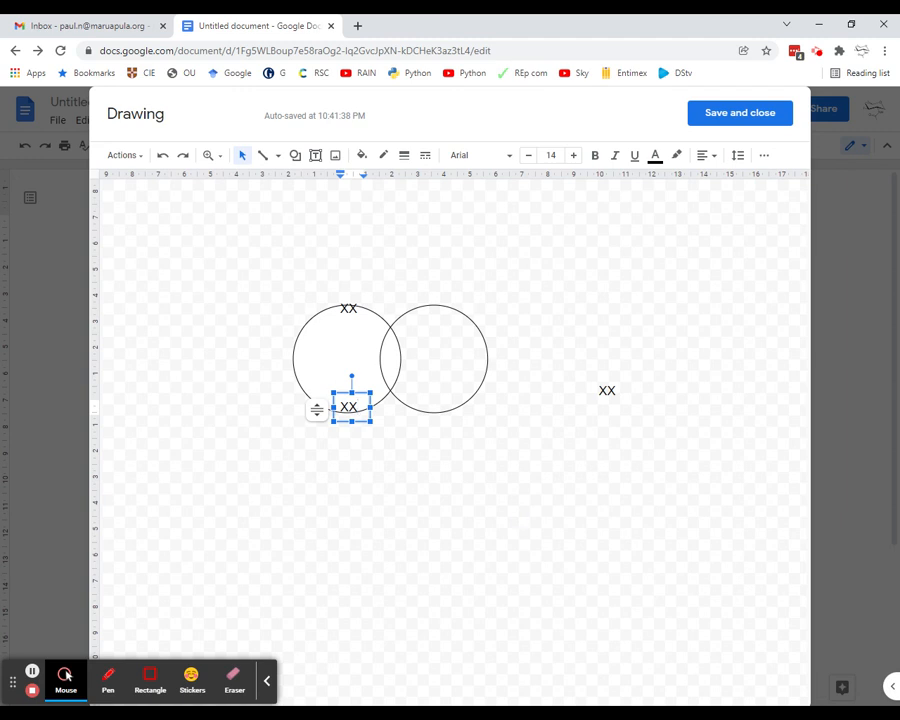
left_click(518, 508)
left_click(346, 410)
left_click(333, 411)
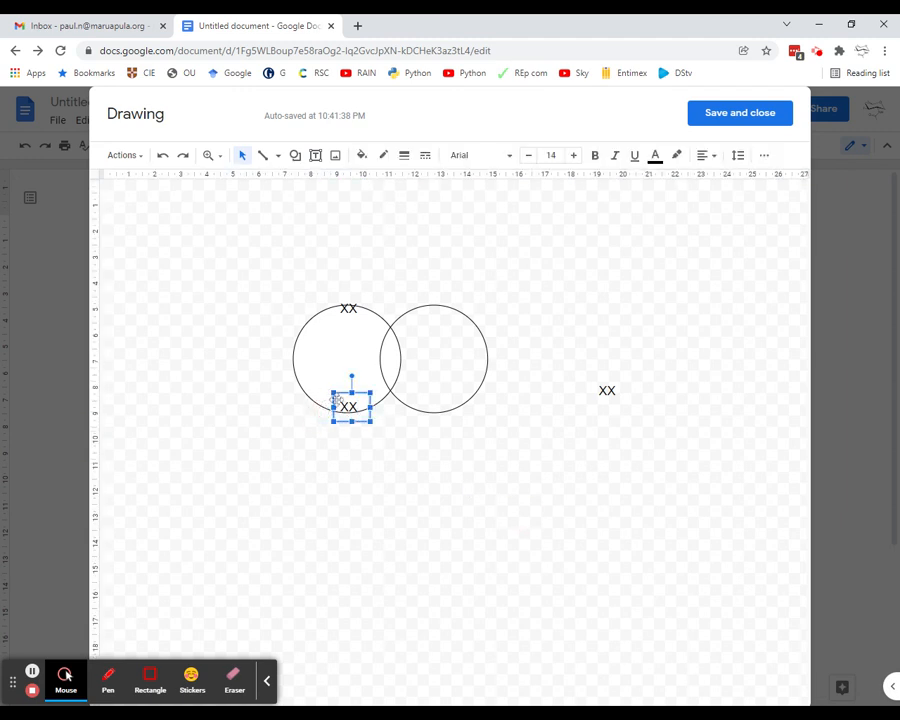
left_click_drag(336, 402, 341, 414)
key("Up")
key("Left")
key("Left")
key("Left")
Rotate the spare XX text box by 90 degrees and place it on the left edge of the left circle.
left_click_drag(581, 371, 634, 408)
left_click_drag(610, 358, 645, 391)
left_click(257, 154)
left_click(247, 157)
left_click_drag(622, 390, 304, 362)
left_click(546, 438)
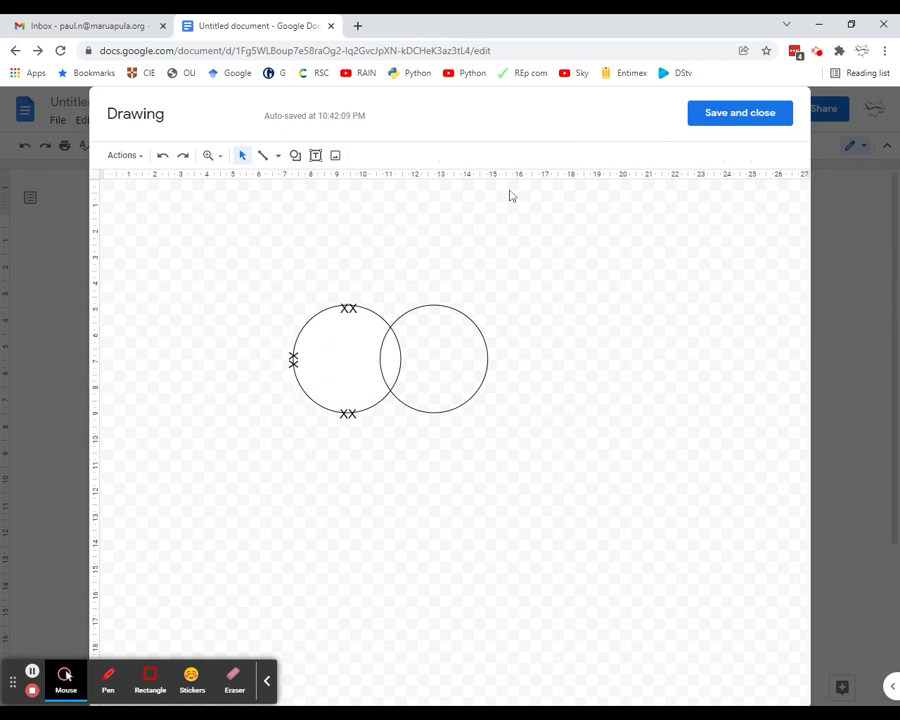
Add a small text box reading X and place it in the upper part of the overlap between the two circles.
left_click(315, 155)
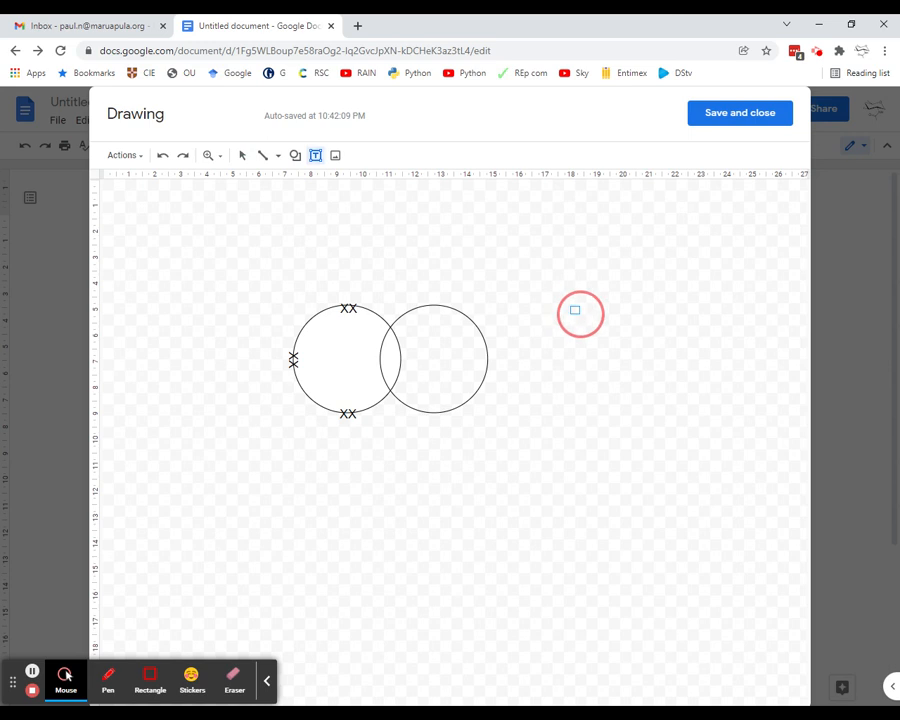
left_click(575, 310)
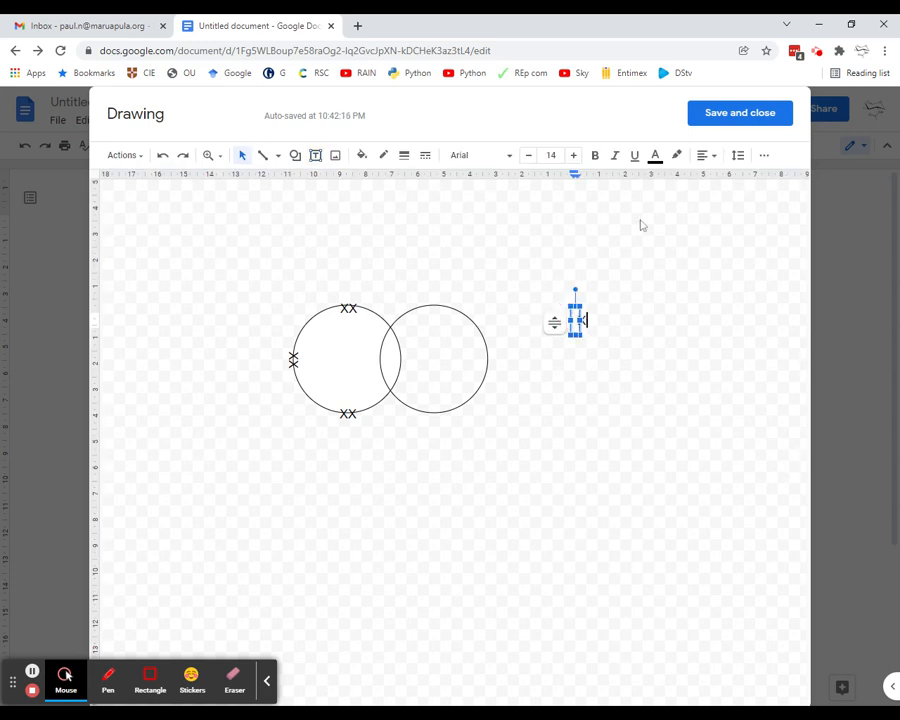
left_click(585, 320)
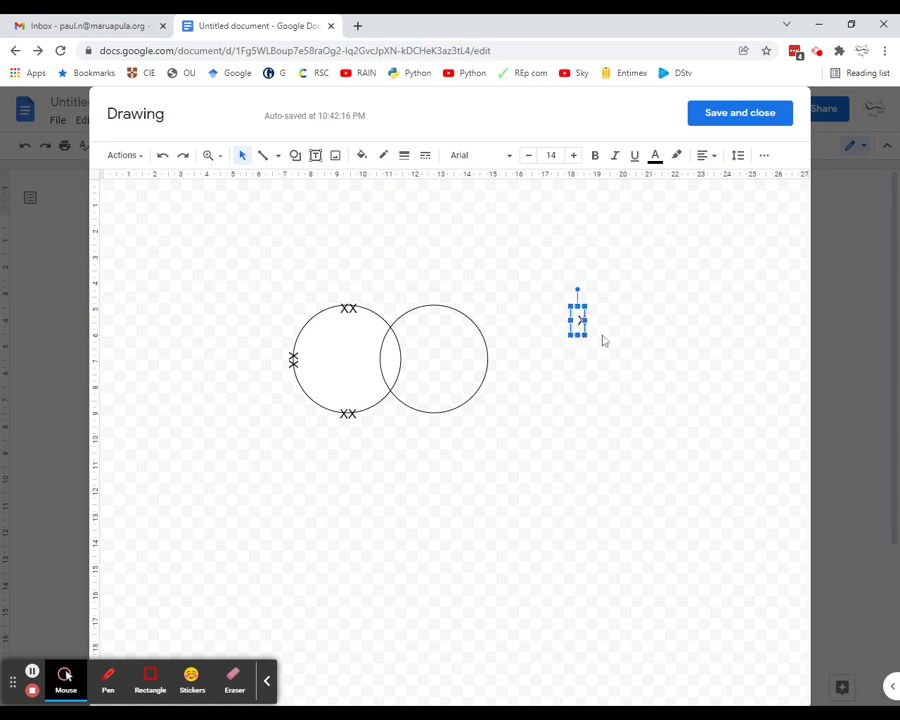
left_click(586, 321)
type("X")
left_click(590, 328)
left_click_drag(590, 328, 398, 351)
left_click(595, 376)
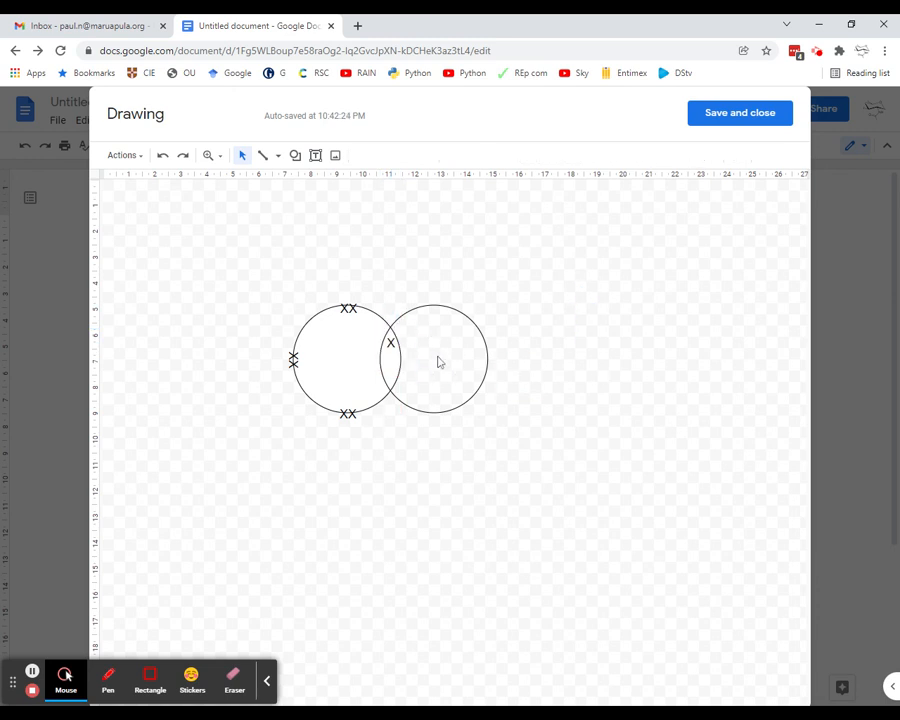
left_click(295, 155)
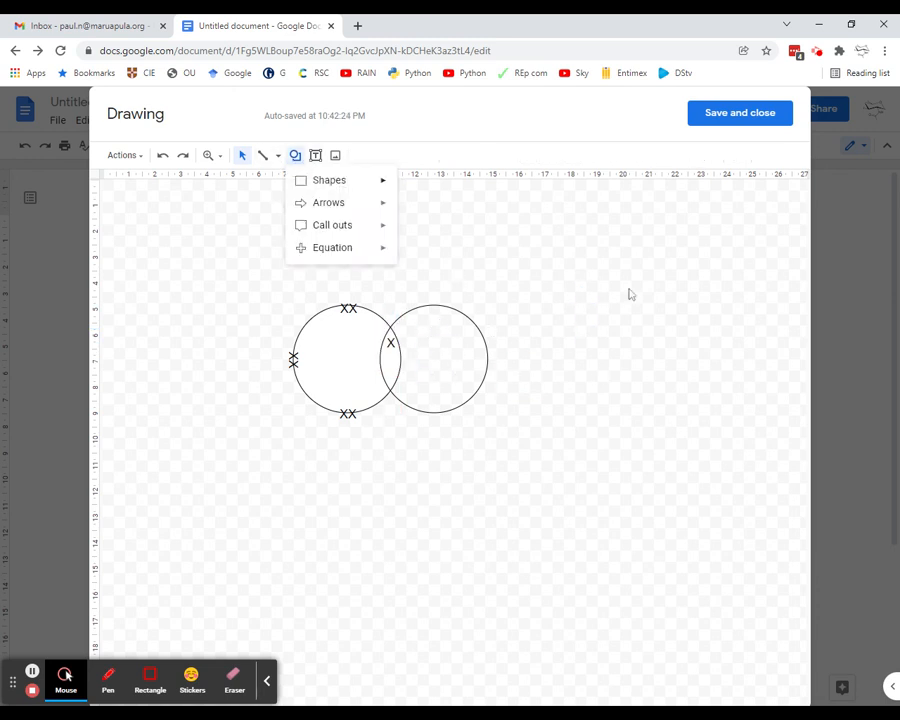
mouse_move(382, 184)
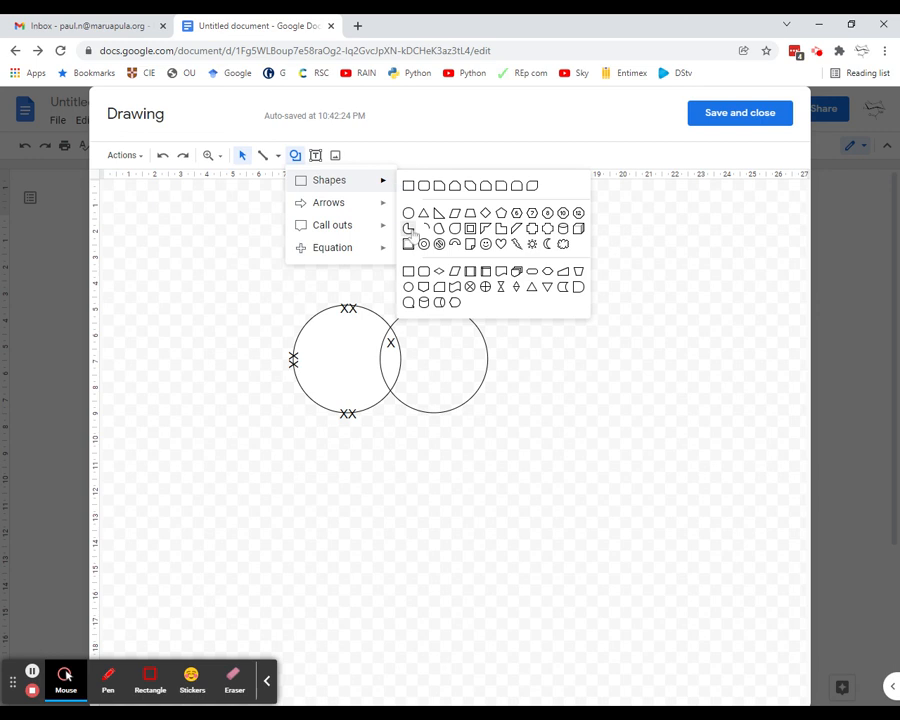
left_click(412, 219)
left_click_drag(565, 282, 589, 295)
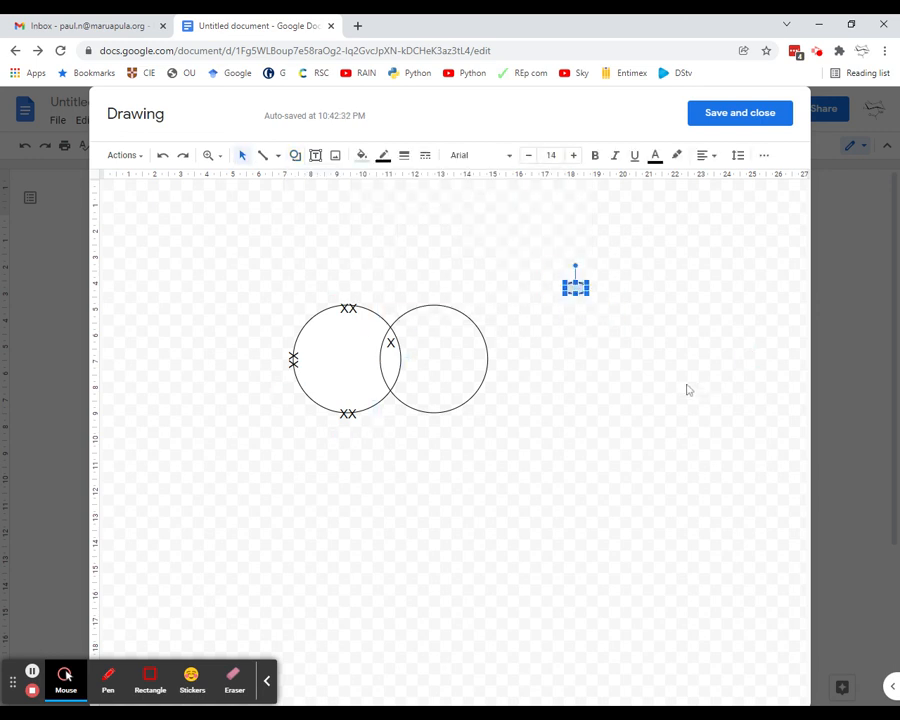
key("Delete")
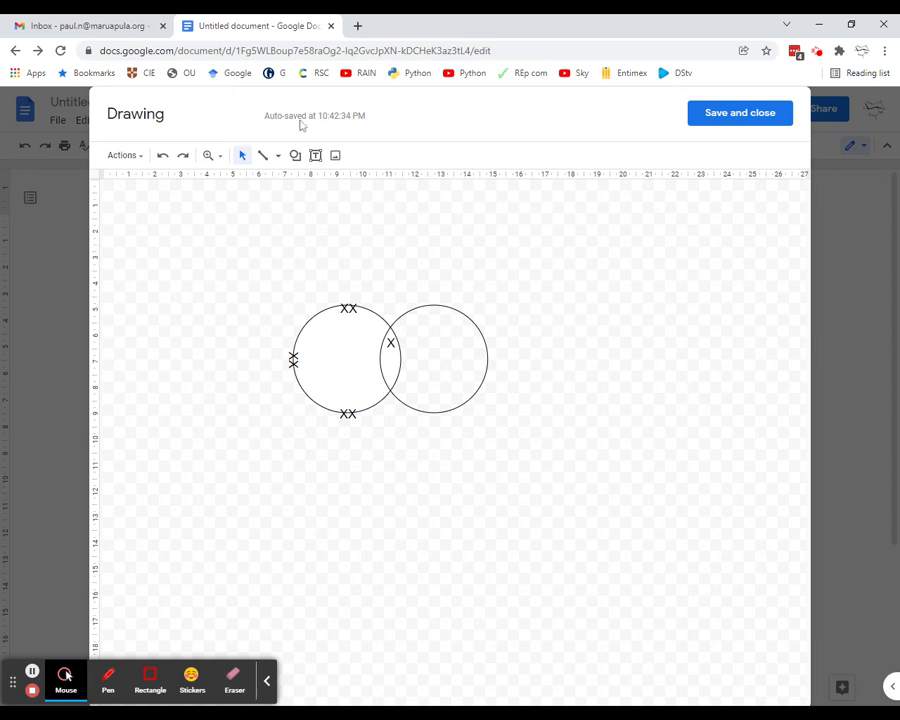
Add a small text box reading OO in the empty space right of the circles.
left_click(316, 156)
left_click_drag(553, 296, 600, 316)
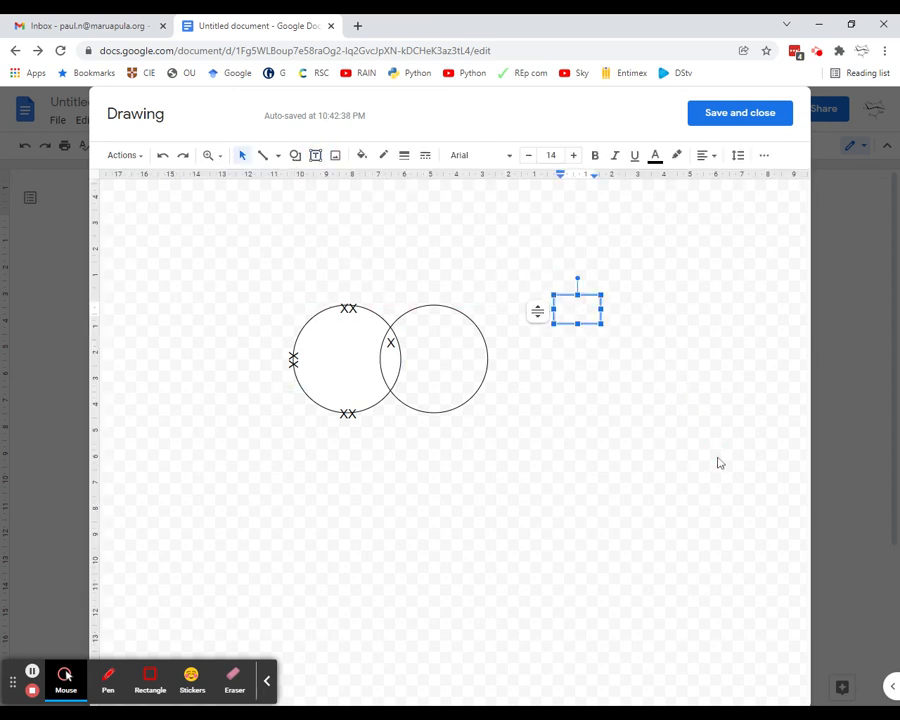
type("oo")
left_click(621, 350)
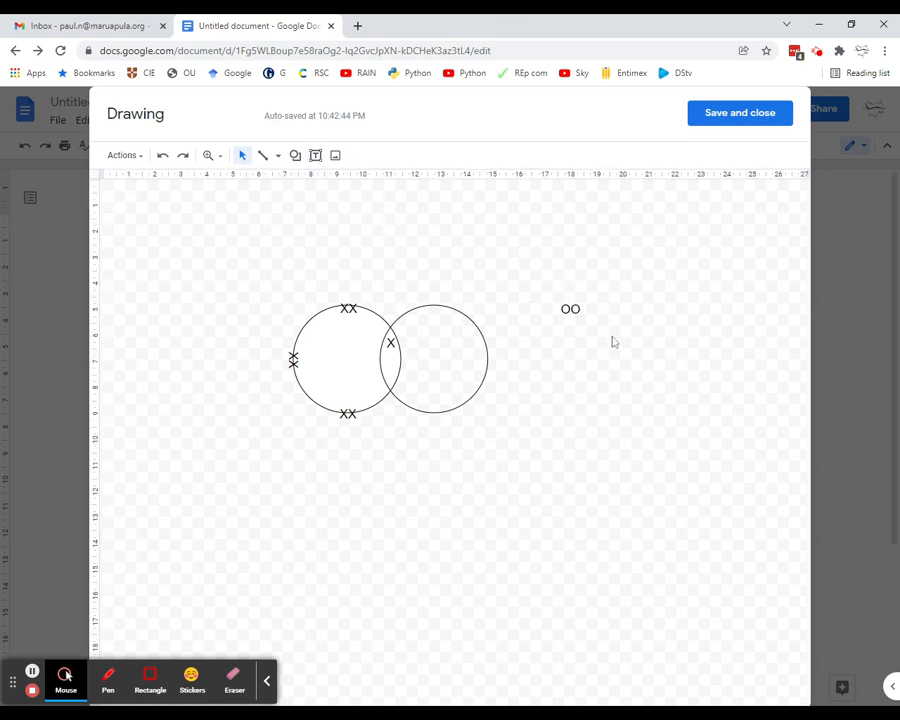
Move the OO text box onto the top edge of the right circle, centred horizontally.
left_click(577, 309)
left_click_drag(582, 316, 430, 305)
key("Right")
key("Right")
key("Right")
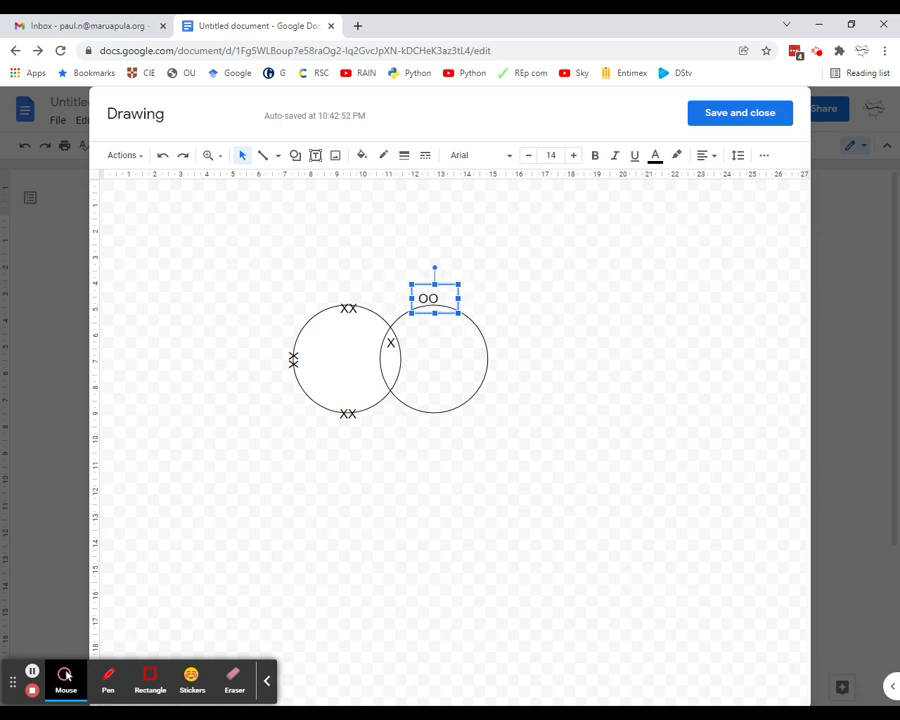
key("Right")
key("Right")
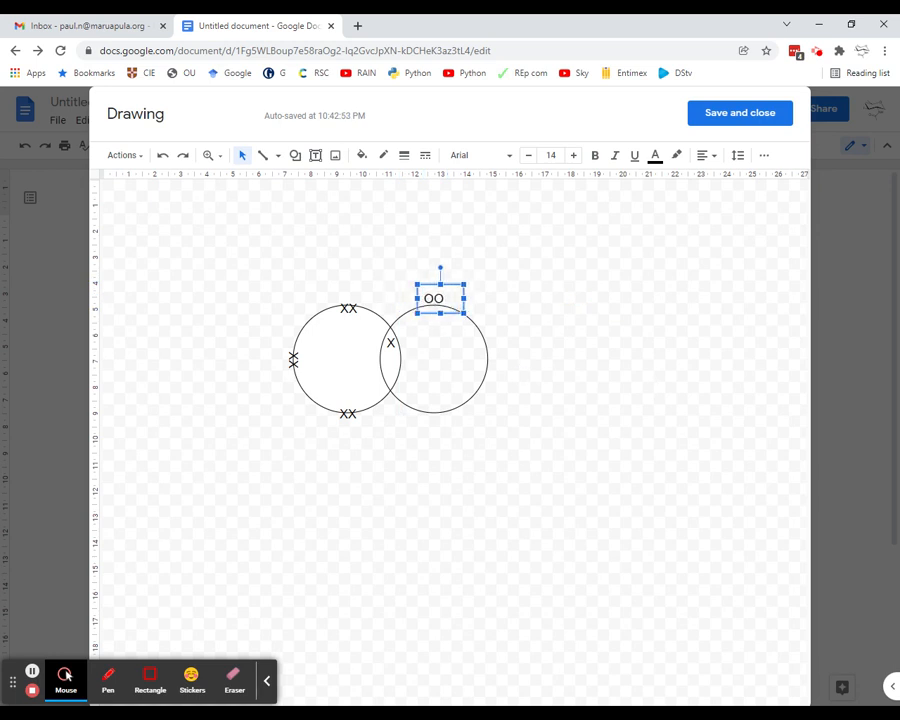
key("Down")
key("Down")
Place a copy of the OO text box on the right circle's bottom edge, aligned beneath the top OO pair.
key("ctrl+v")
key("Down")
key("Down")
key("Down")
key("Down")
key("Down")
key("Down")
key("Down")
key("Down")
key("Down")
key("Down")
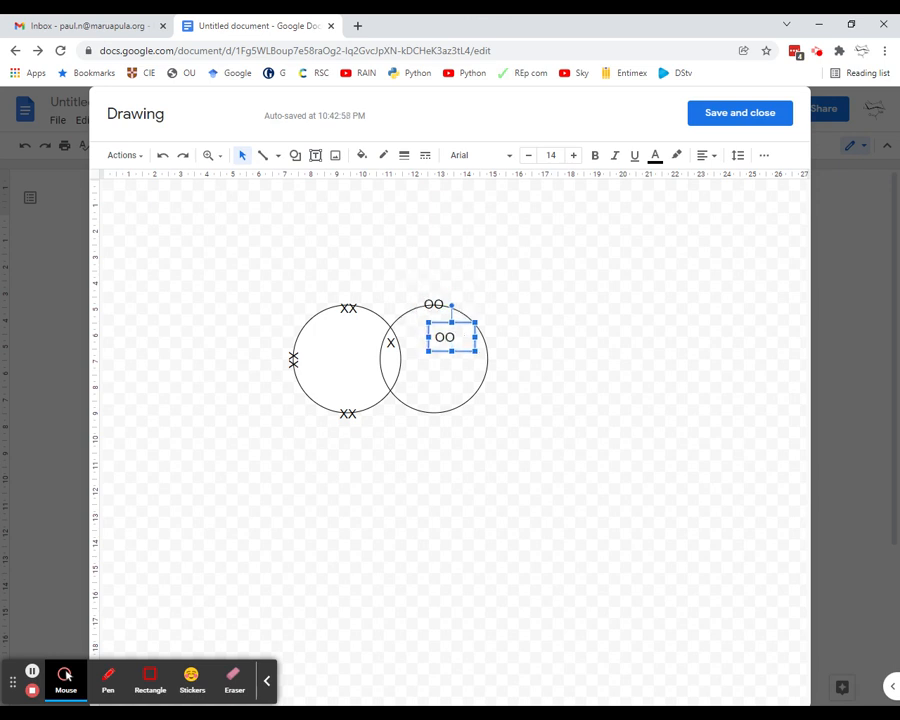
key("Down")
key("Down")
key("Down")
key("Down")
key("Down")
key("Down")
key("Down")
key("Down")
key("Down")
key("Down")
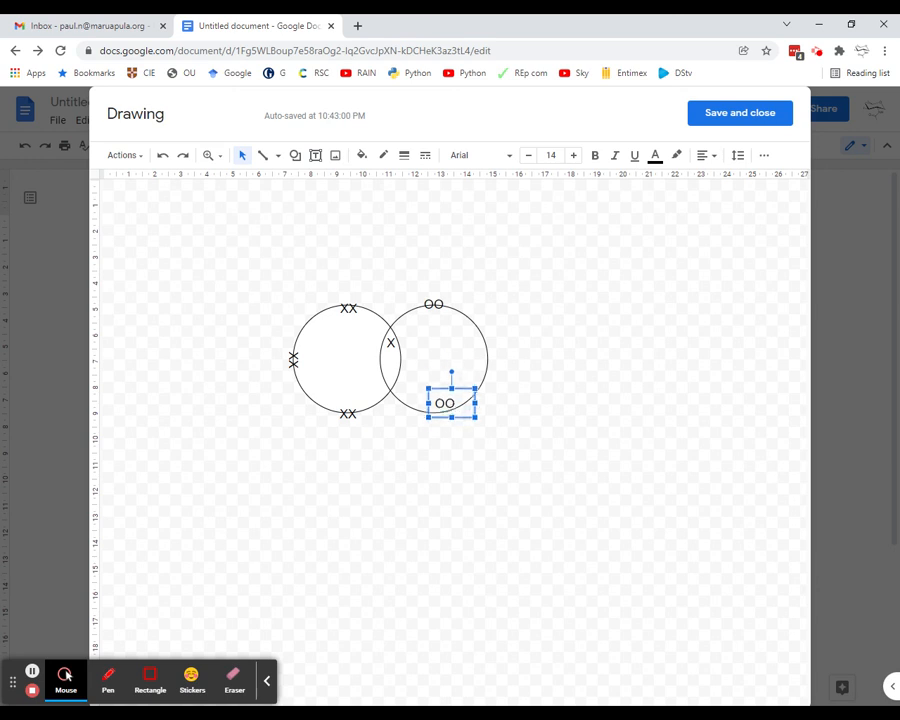
key("Left")
key("Left")
left_click(655, 384)
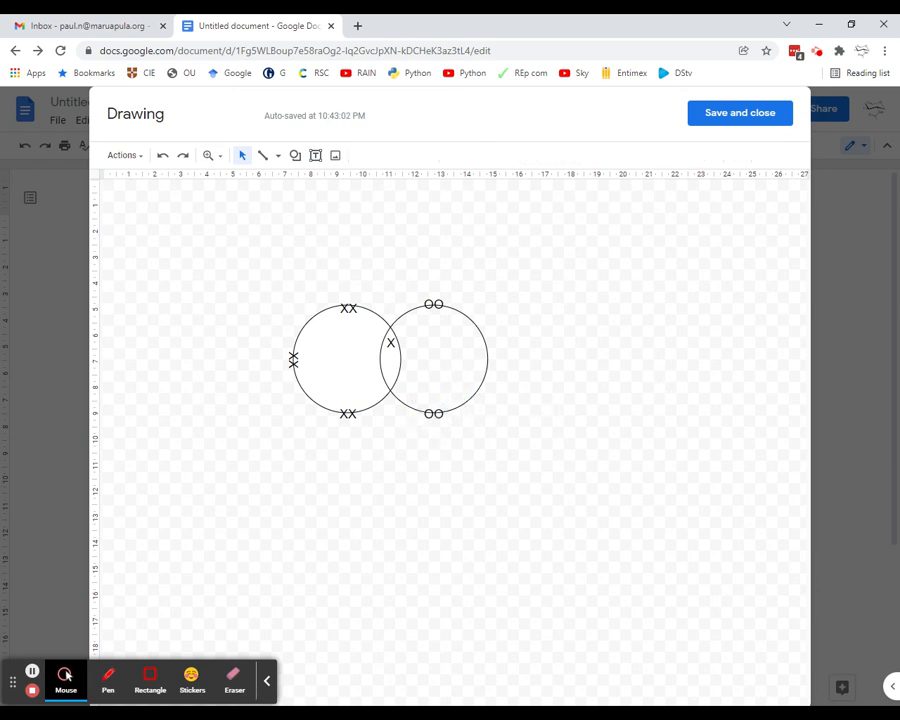
left_click(433, 413)
type("OO")
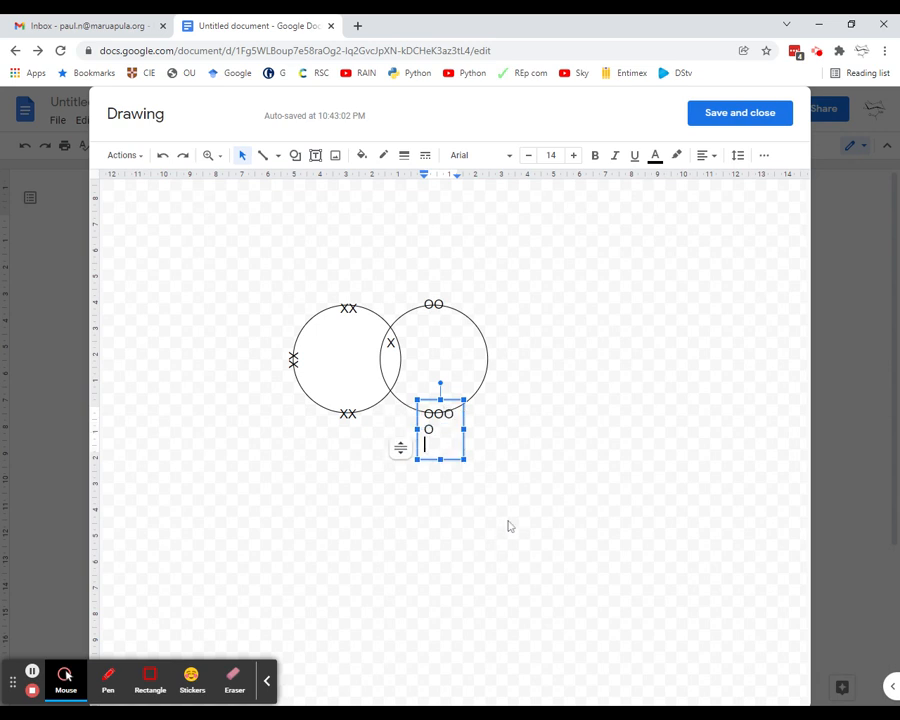
key("BackSpace")
key("BackSpace")
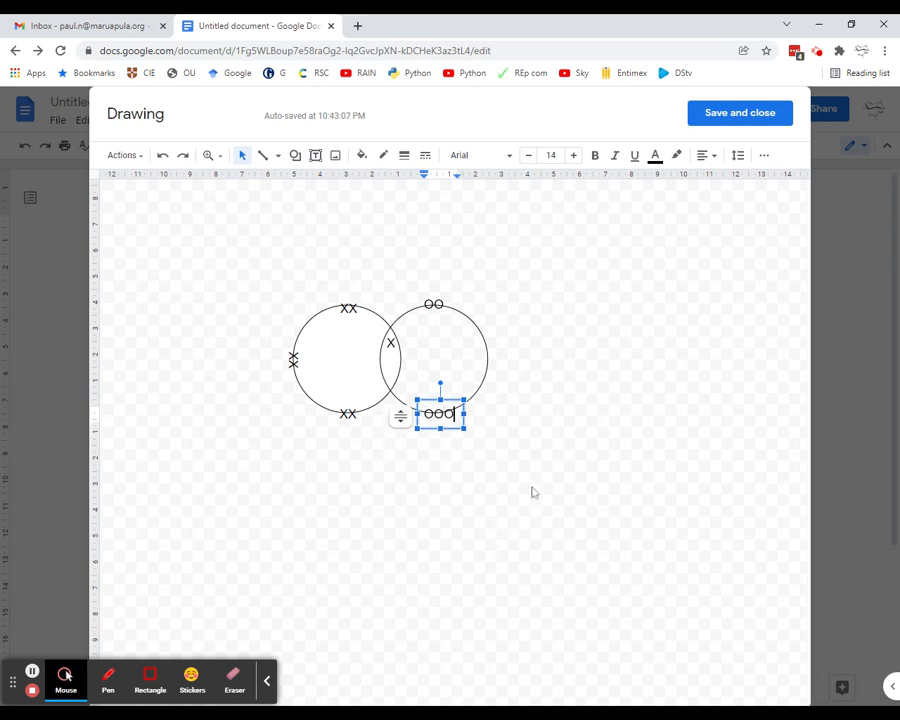
left_click(613, 282)
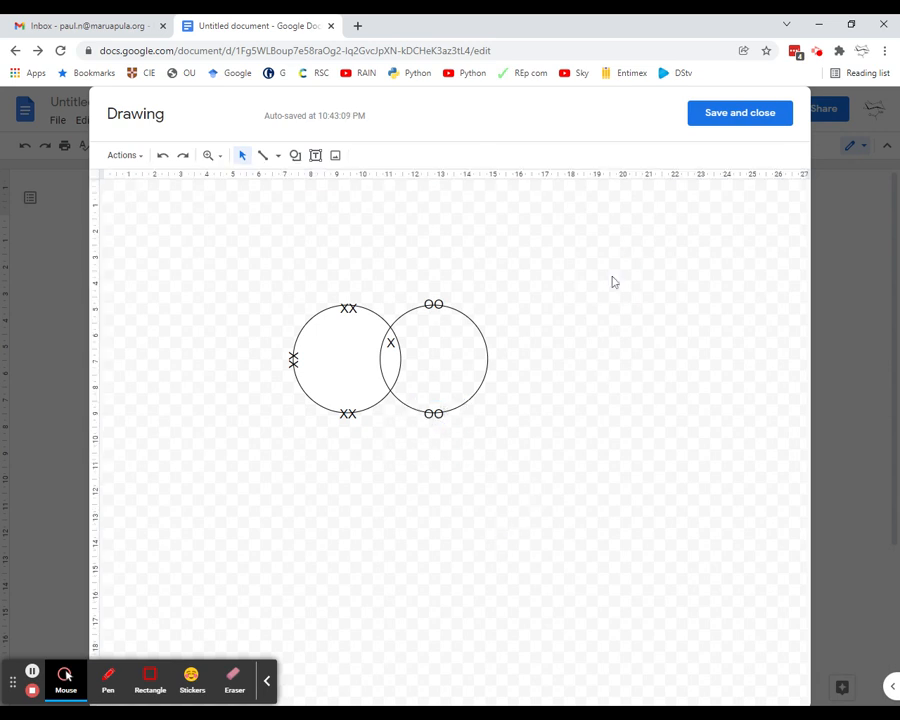
Paste another OO text box, rotate it about 90 degrees clockwise, and place it on the right edge of the right circle.
key("ctrl+v")
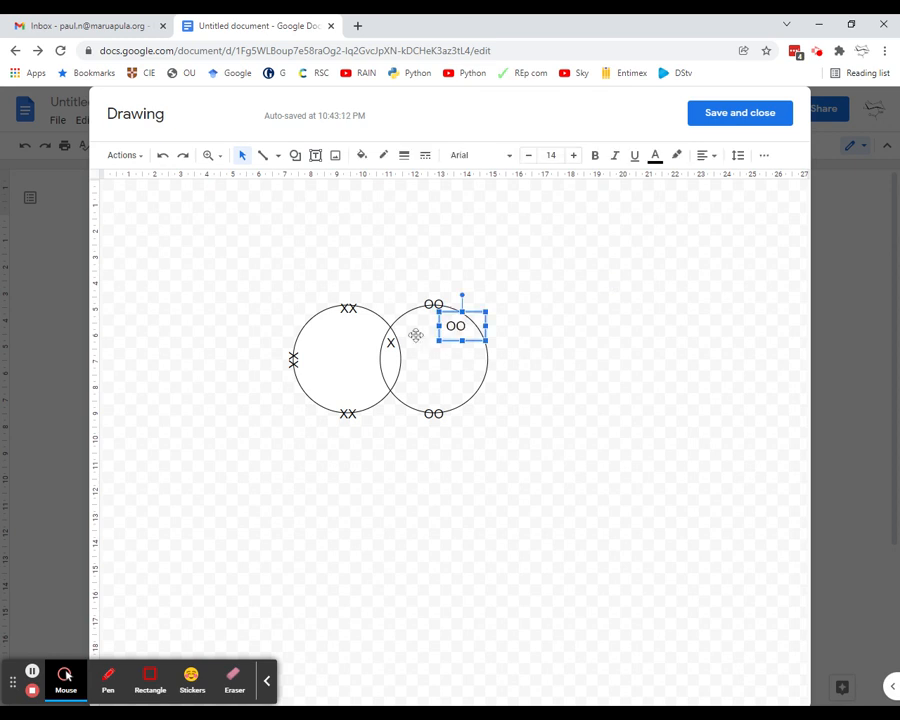
left_click_drag(462, 296, 482, 324)
left_click_drag(482, 325, 498, 368)
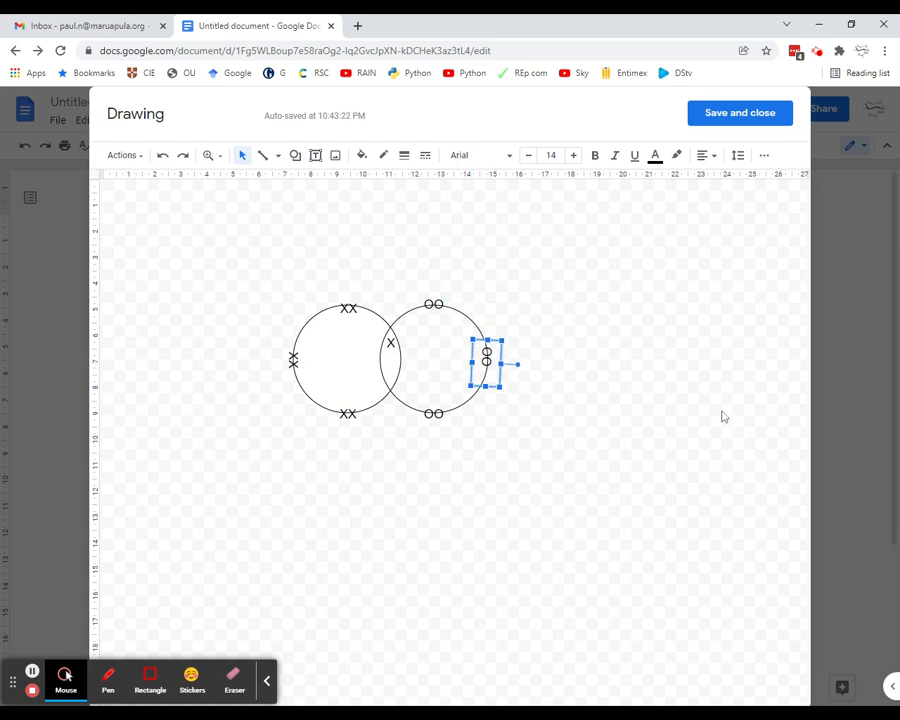
left_click(575, 335)
Add a small text box reading O in the empty space right of the circles.
left_click(295, 155)
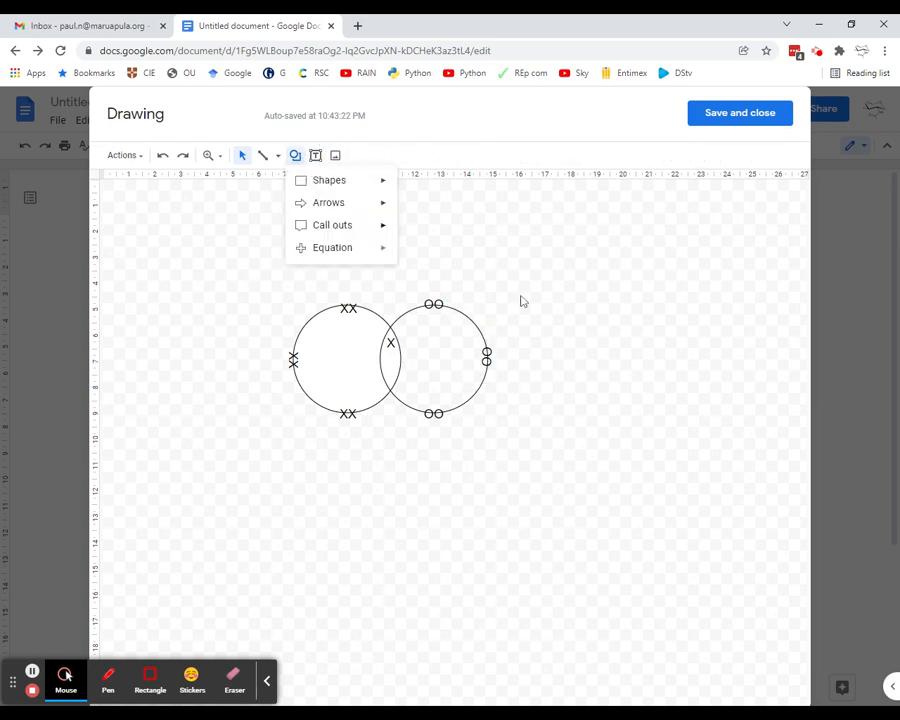
left_click(668, 304)
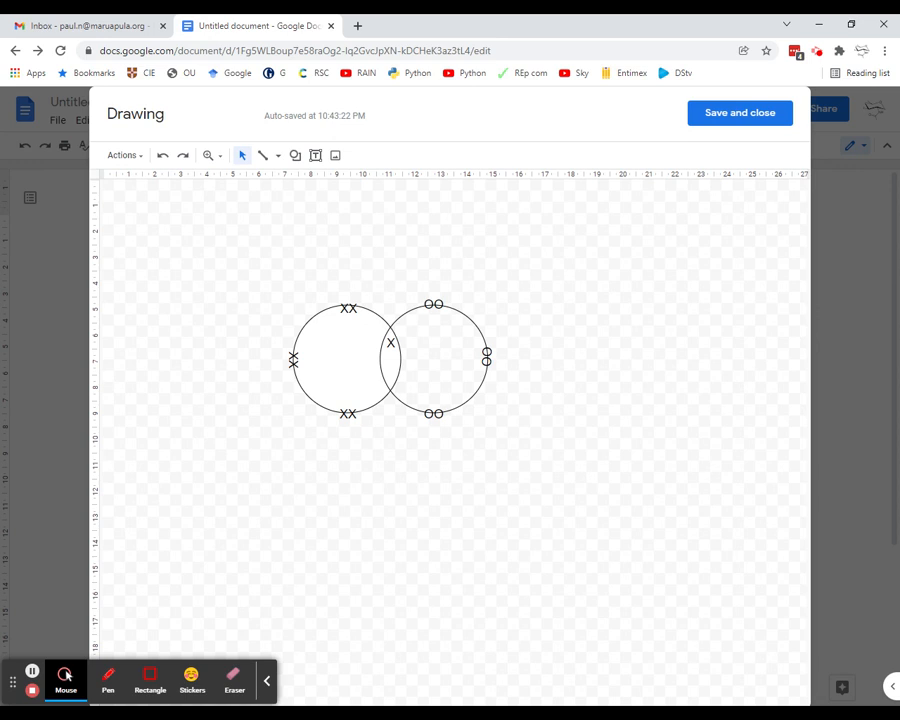
left_click(315, 155)
left_click_drag(555, 304, 598, 332)
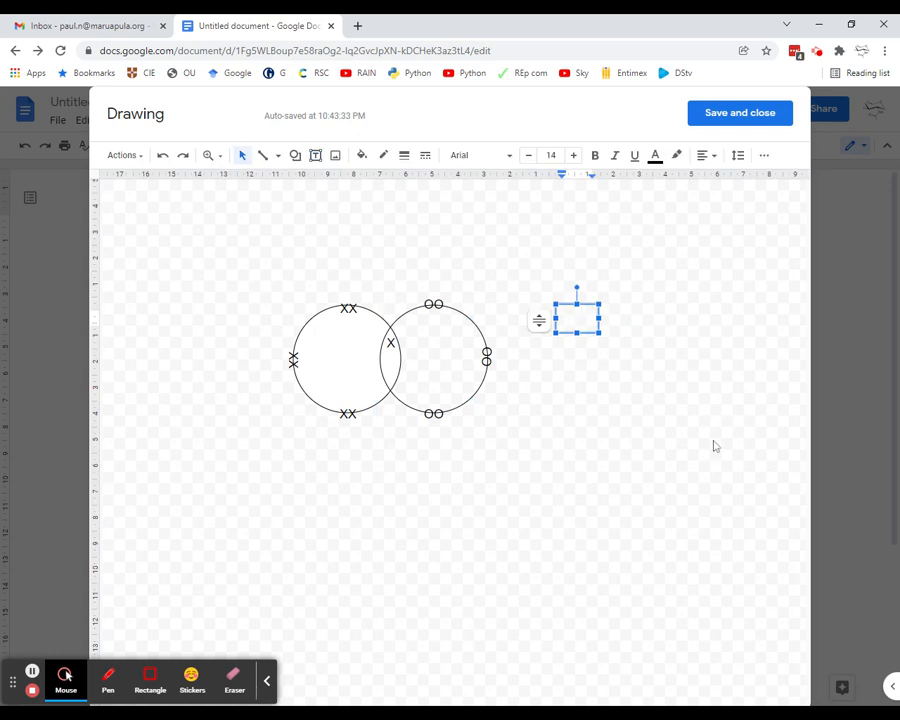
left_click(635, 360)
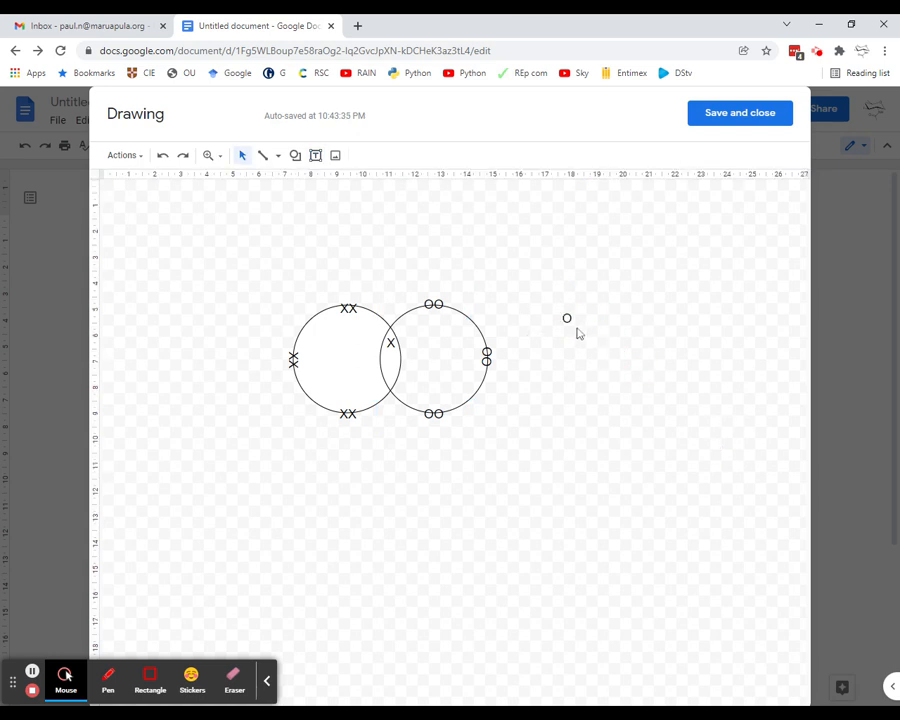
Move the O text box into the overlap of the two circles, directly beneath the single X.
left_click(572, 318)
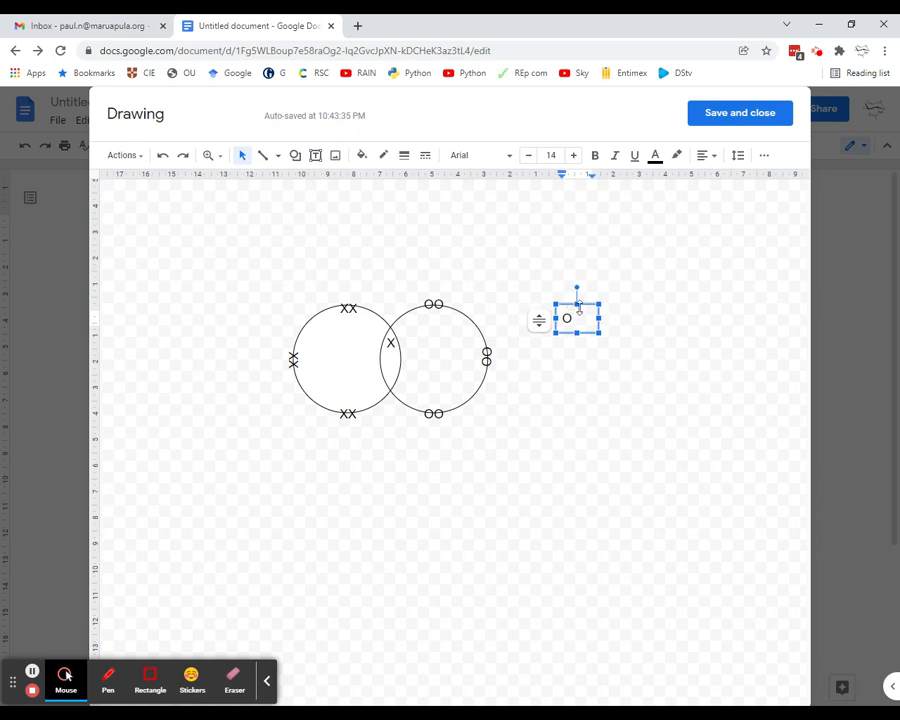
left_click_drag(574, 308, 397, 366)
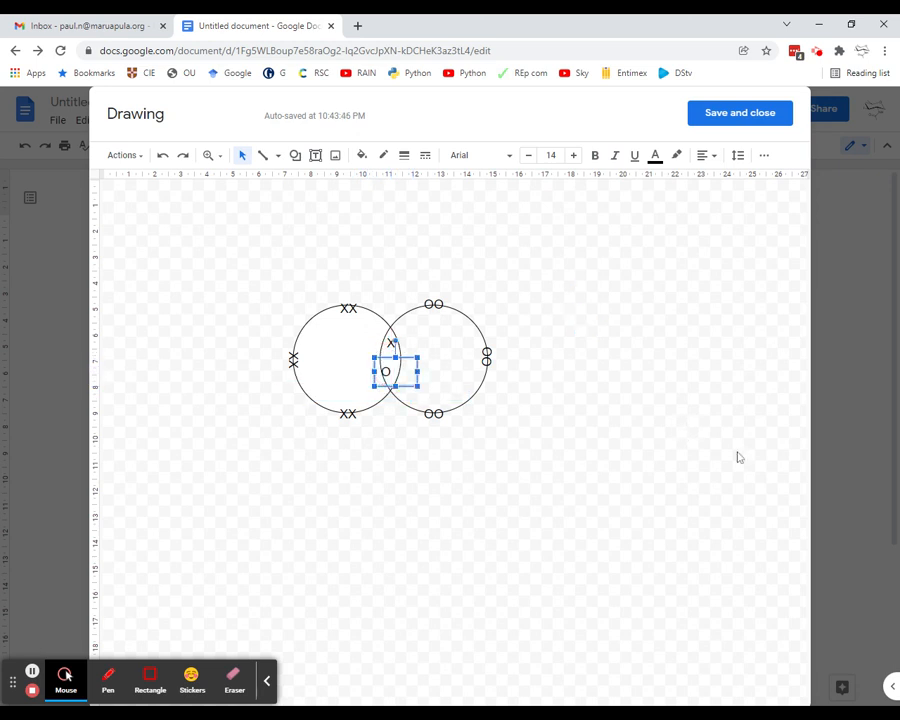
key("Right")
key("Right")
key("Right")
key("Left")
key("Left")
key("Up")
key("Up")
key("Up")
left_click(742, 432)
Add a small text box reading Cl in the empty space above and right of the circles.
left_click(315, 155)
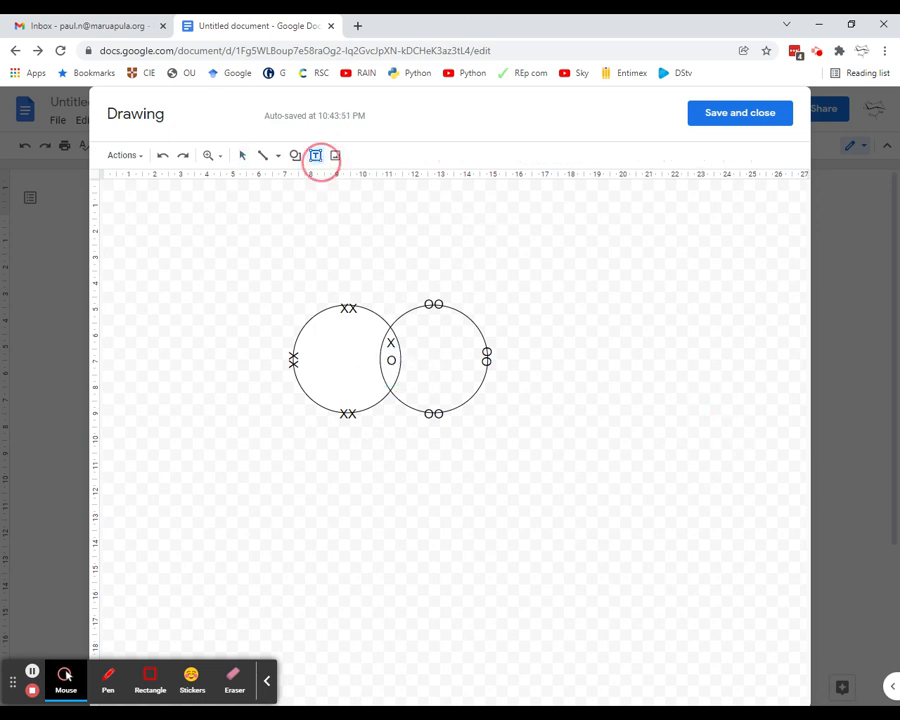
left_click_drag(556, 240, 587, 268)
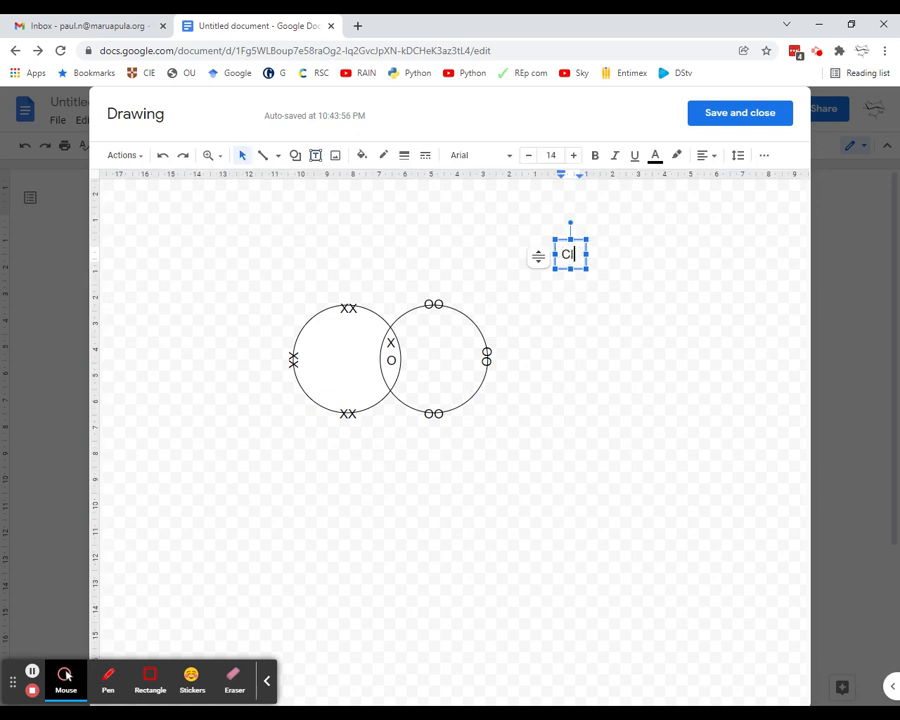
type("Cl")
left_click(705, 361)
left_click(567, 254)
left_click(243, 157)
left_click(592, 281)
left_click(586, 271)
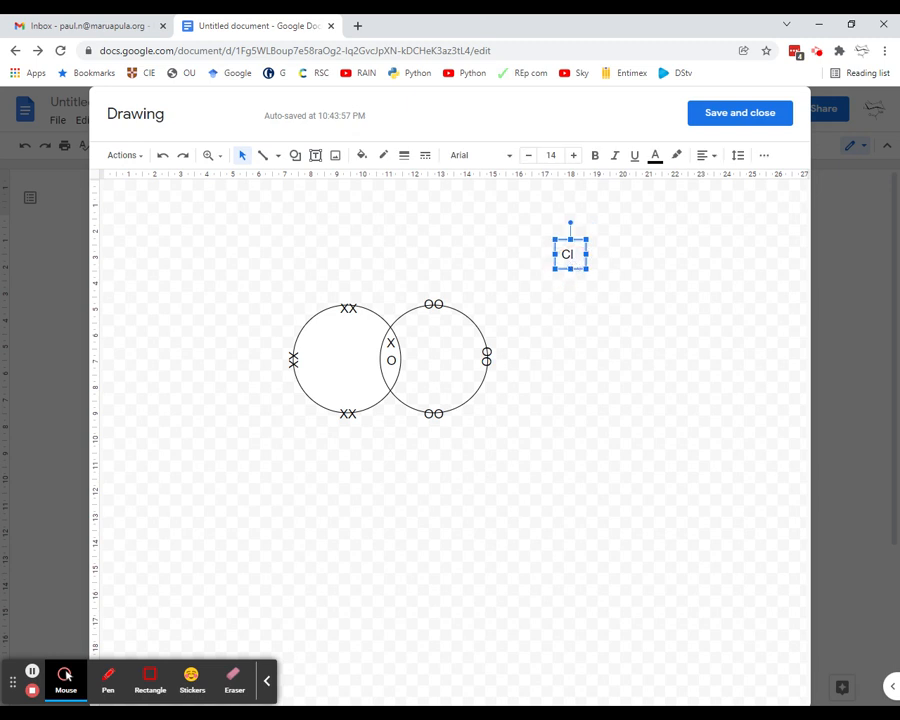
Move the Cl text box to the centre of the left circle.
left_click_drag(571, 261, 350, 349)
key("Down")
key("Down")
key("Down")
key("Down")
key("Up")
key("Right")
key("Right")
key("Right")
Place a copy of the Cl label at the centre of the right circle, level with the first, and save the drawing into the document.
key("Down")
key("Down")
key("Down")
key("Right")
key("Right")
key("Right")
key("Right")
key("Right")
key("Right")
key("Right")
key("Right")
key("Right")
key("Right")
key("Right")
key("Right")
key("Right")
key("Right")
key("Right")
key("Right")
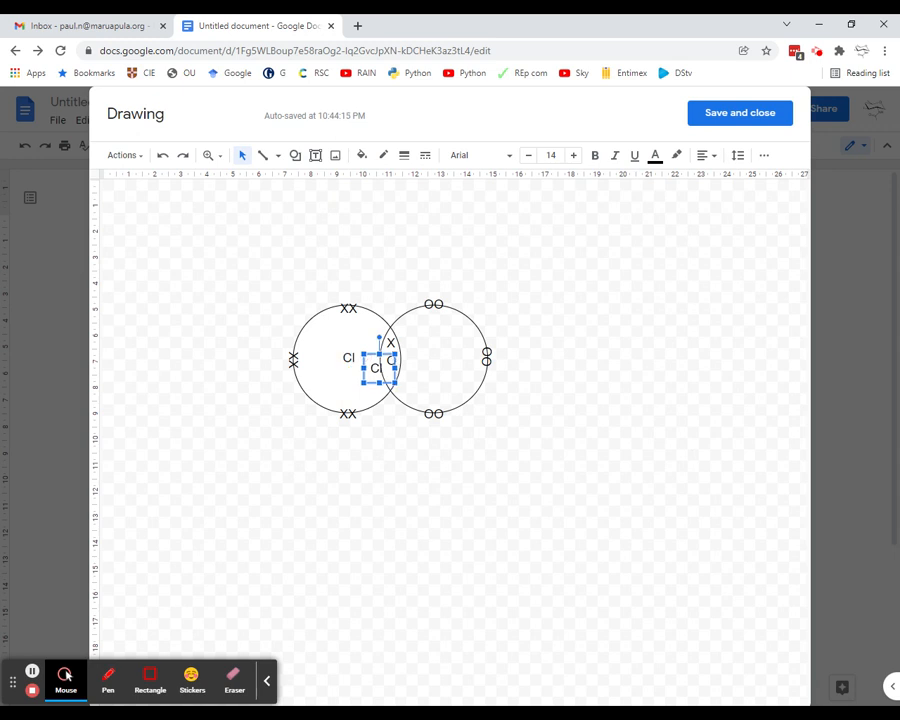
key("Right")
key("Right")
key("Right")
key("Up")
key("Up")
key("Up")
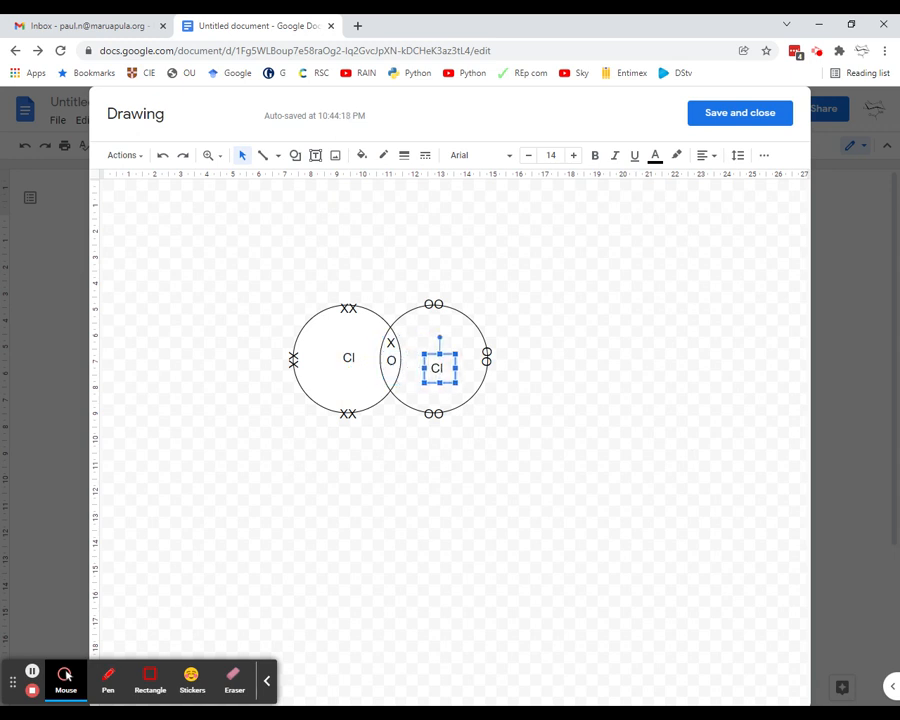
left_click(688, 444)
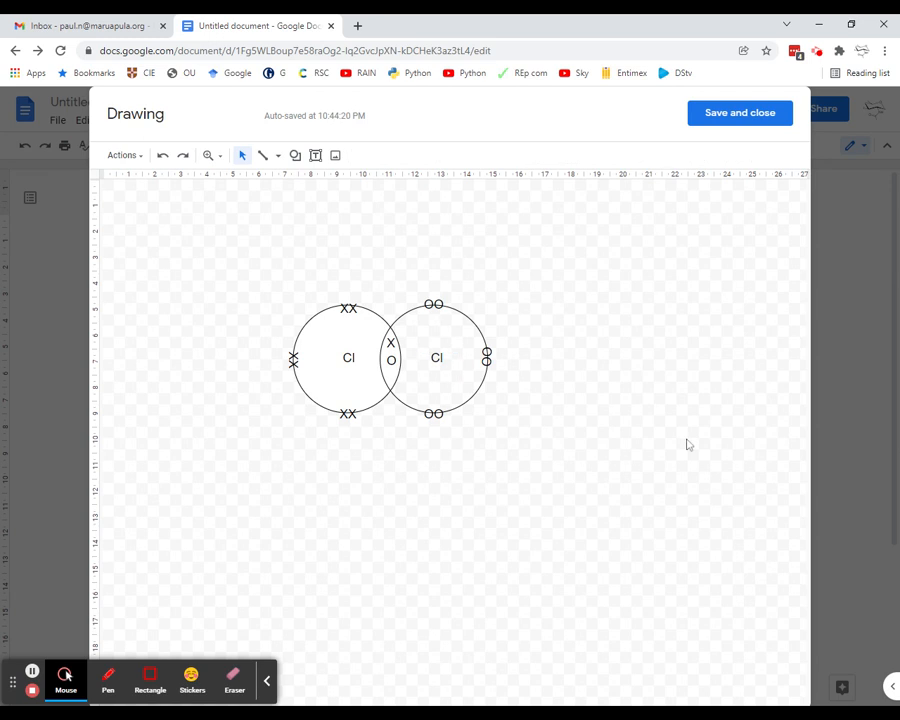
left_click(745, 115)
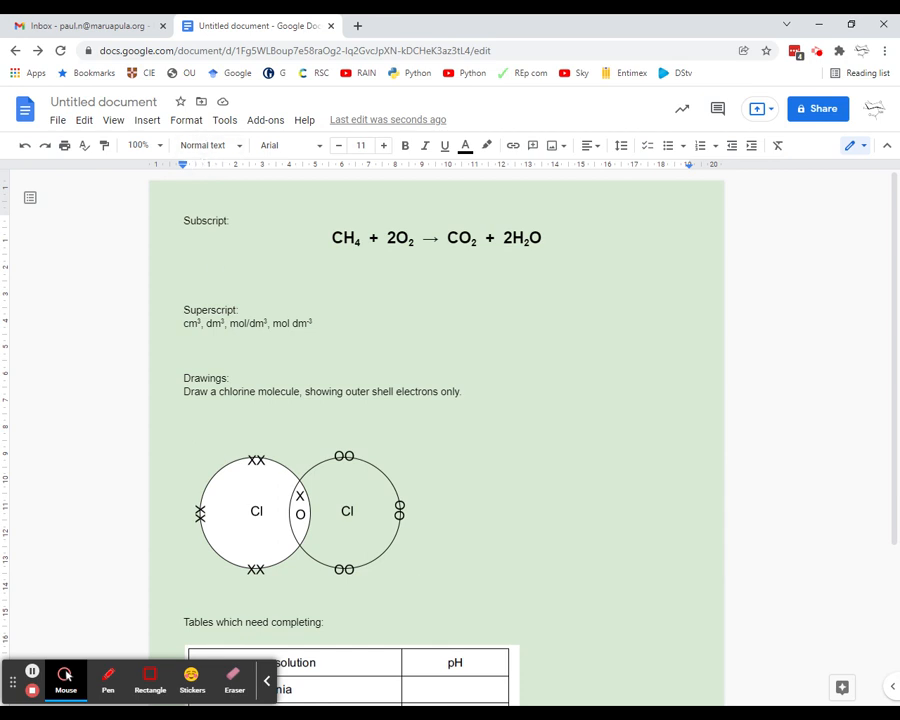
left_click(346, 487)
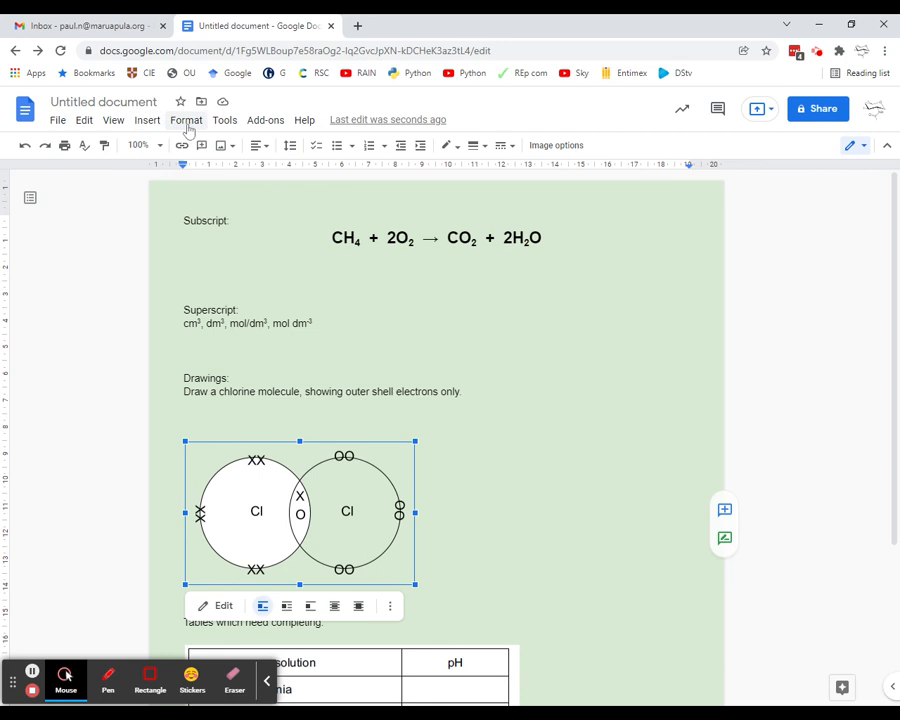
left_click(147, 124)
mouse_move(240, 190)
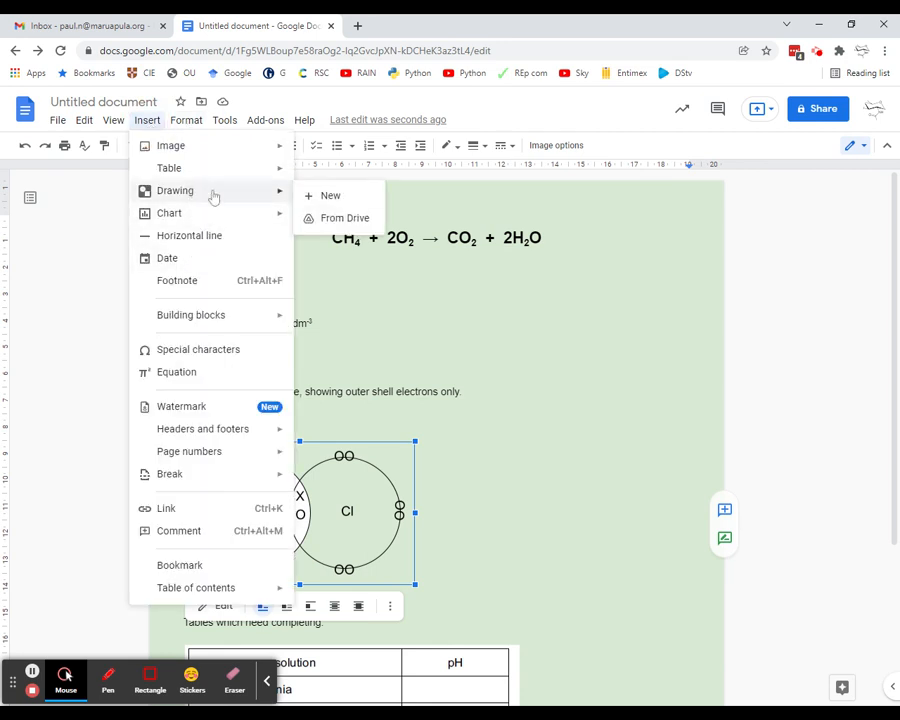
left_click(326, 196)
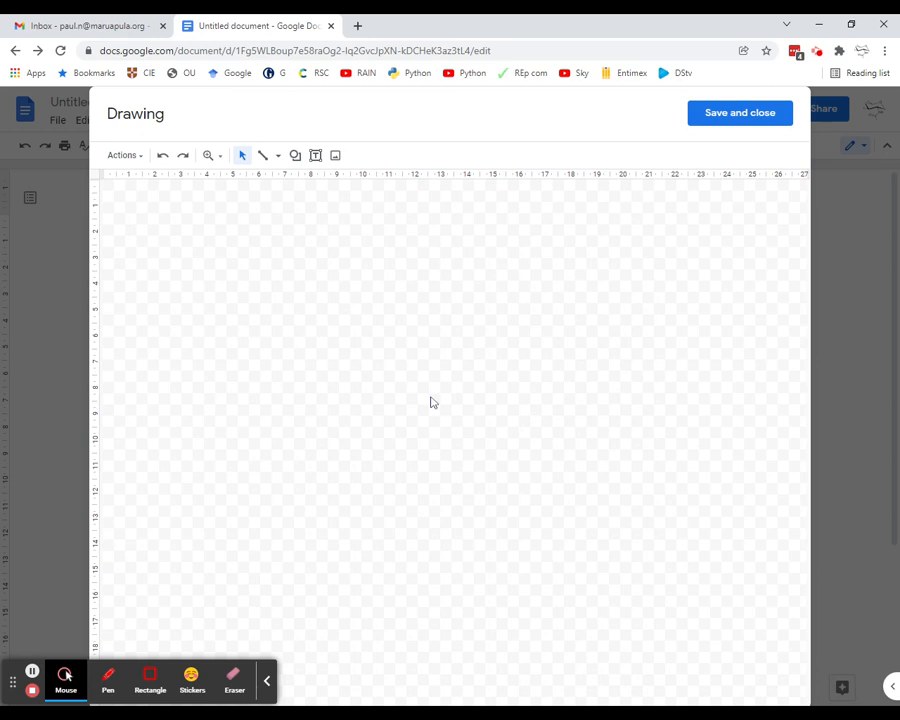
left_click(348, 346)
left_click(722, 115)
Try to copy the chlorine molecule drawing from the document and paste it into a new drawing.
left_click(346, 512)
right_click(368, 512)
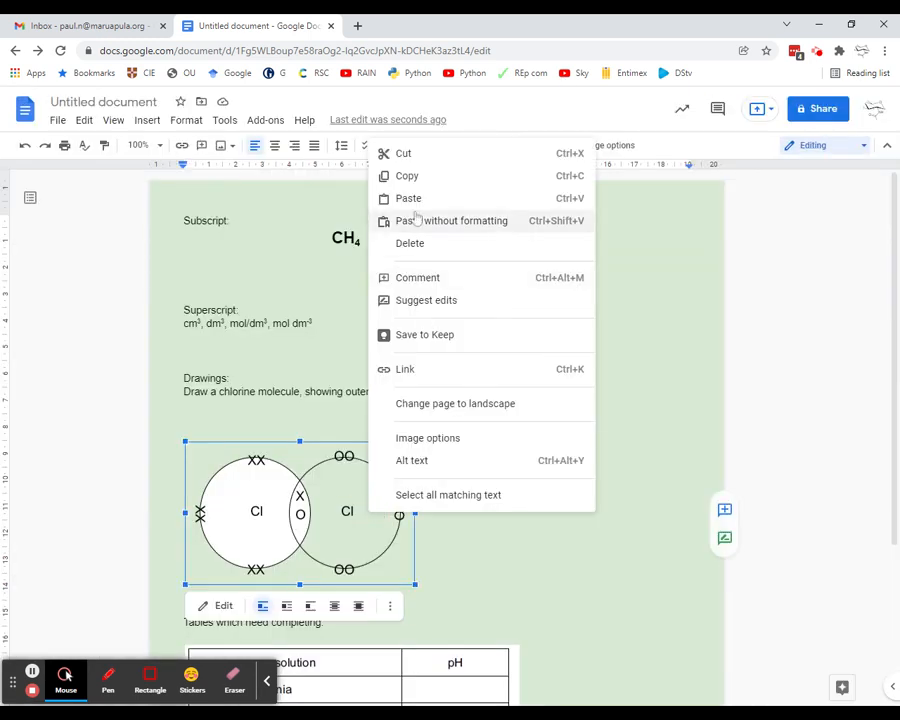
left_click(410, 176)
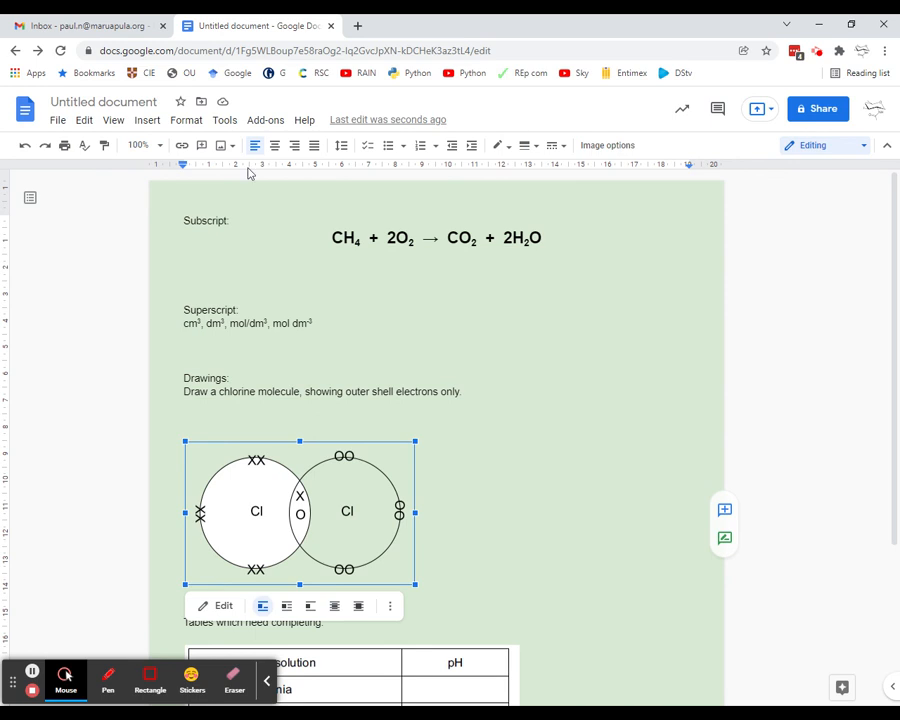
left_click(184, 120)
mouse_move(149, 120)
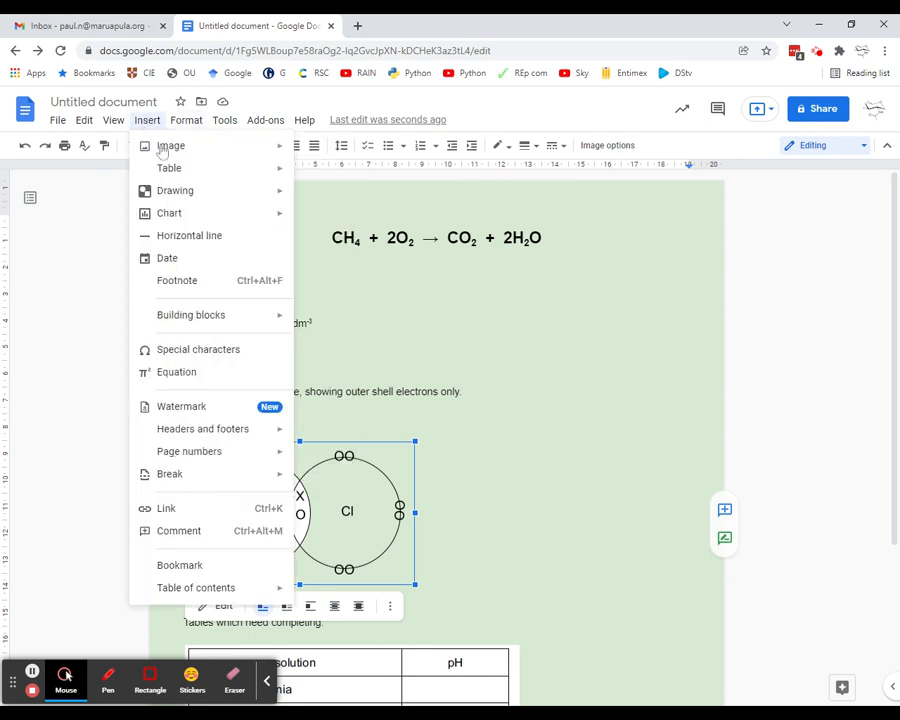
mouse_move(187, 191)
left_click(332, 197)
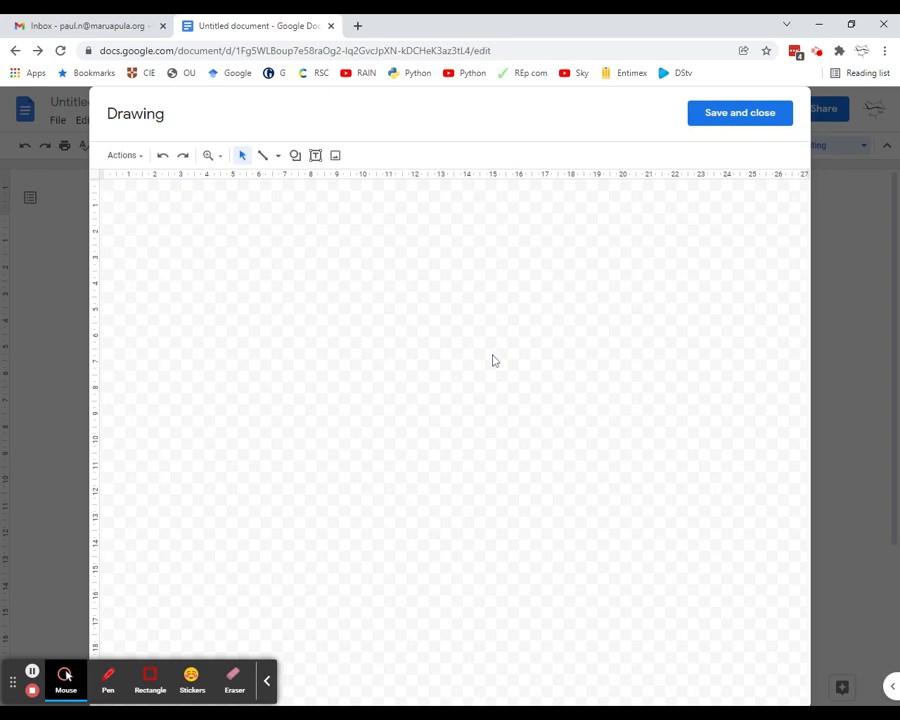
right_click(401, 377)
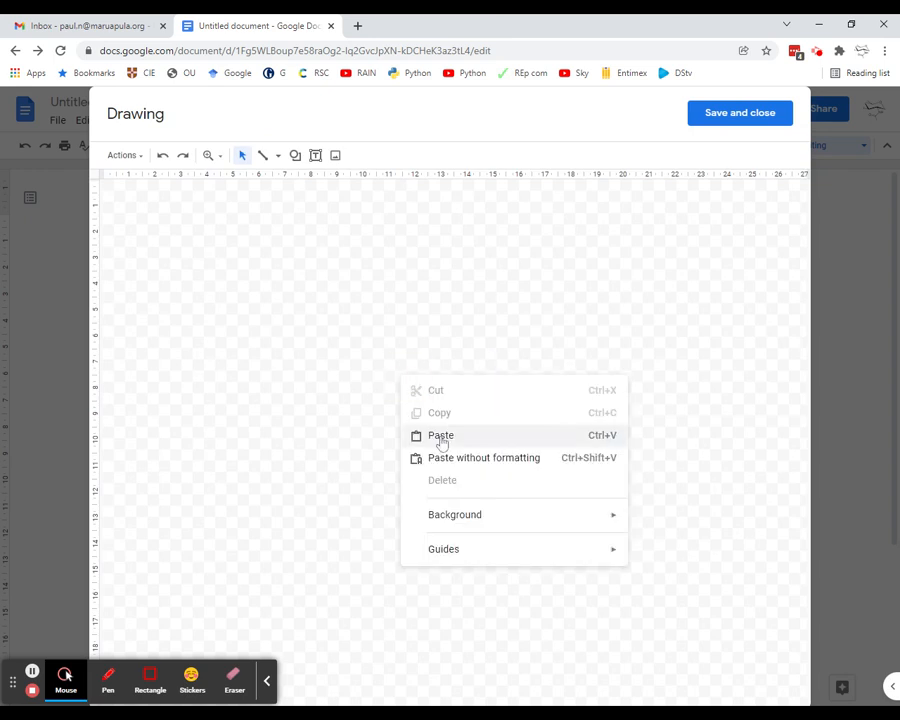
left_click(442, 440)
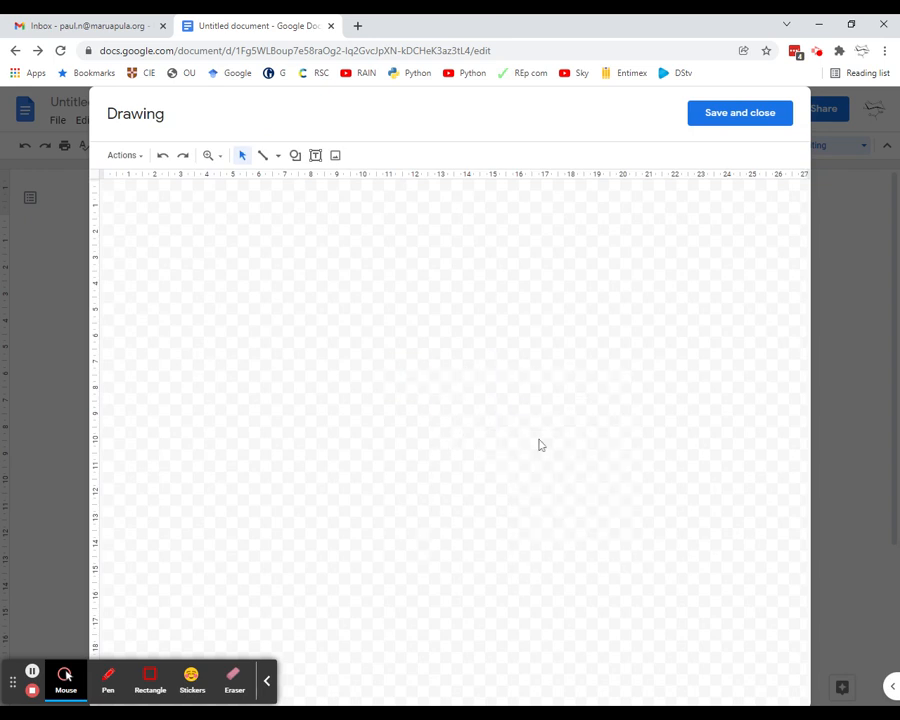
left_click(704, 116)
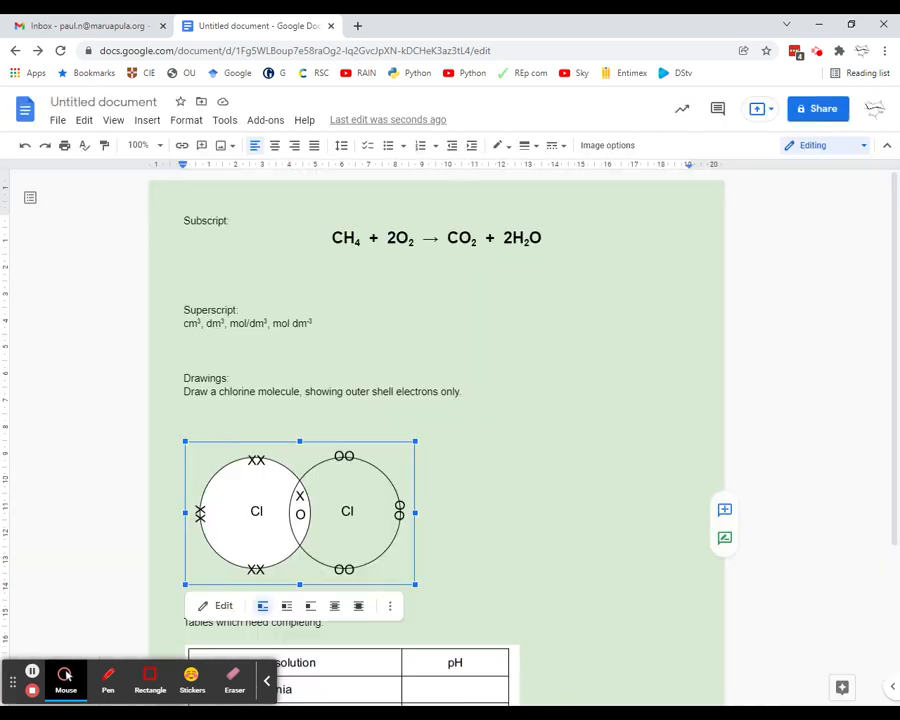
left_click(524, 392)
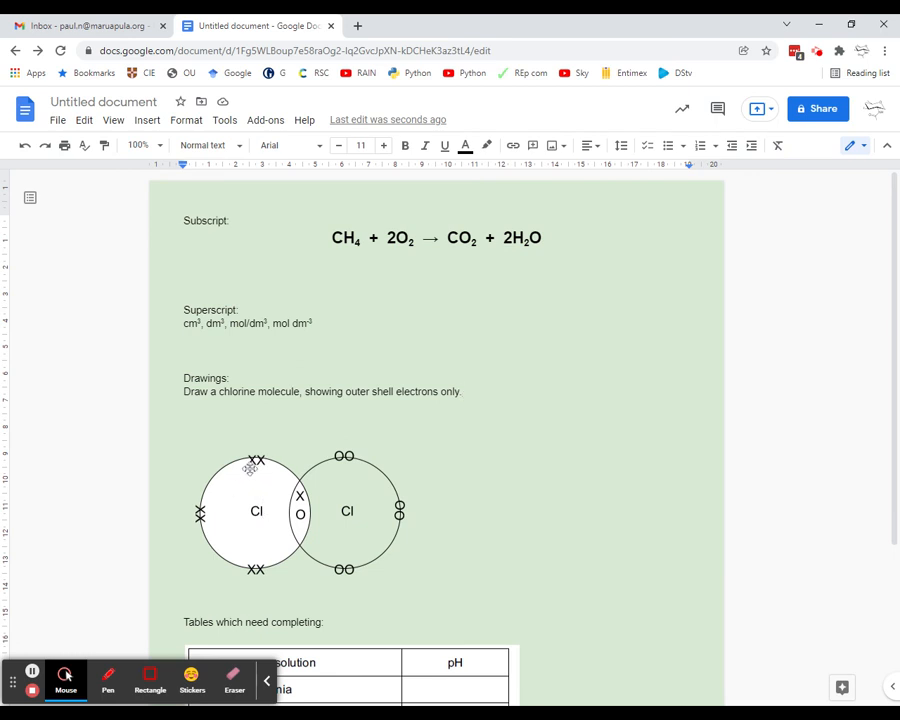
Copy the solution and pH table image into a new drawing and move it to the middle of the canvas.
left_click(254, 491)
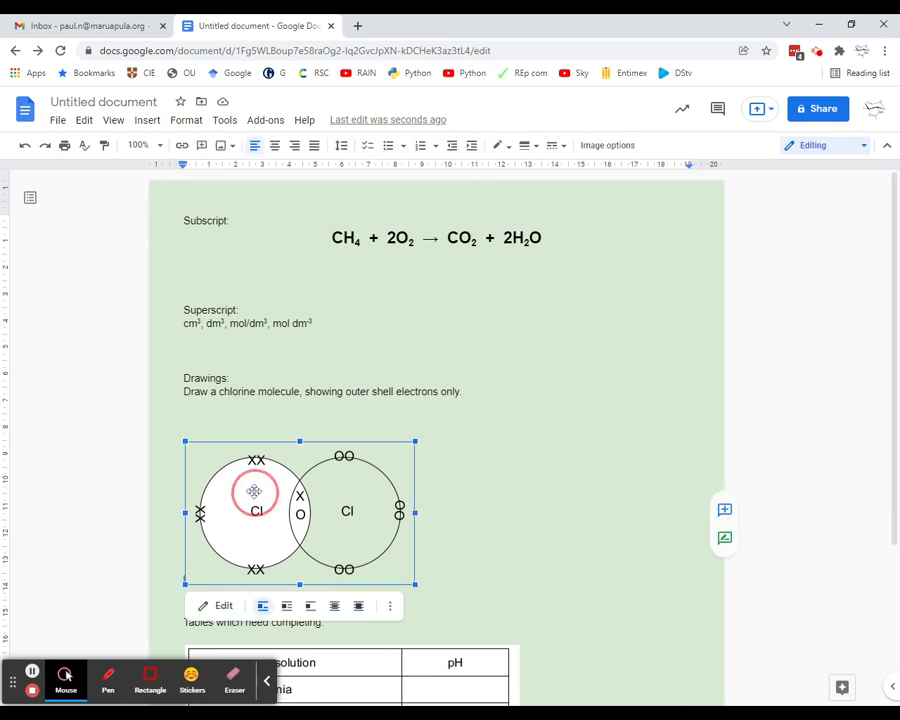
scroll(254, 491, "down", 2)
left_click(446, 484)
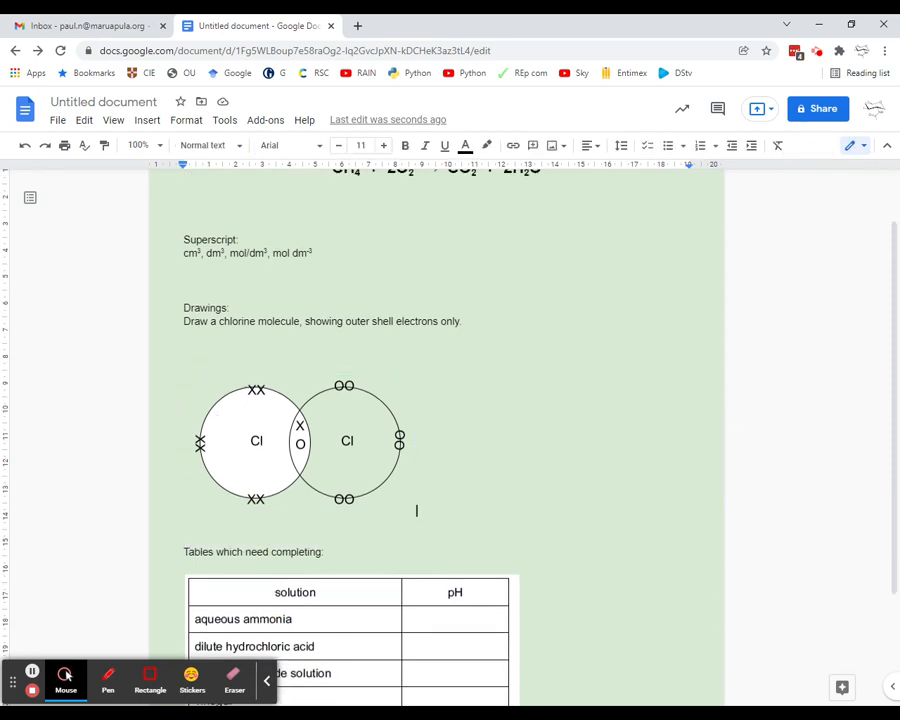
scroll(454, 490, "down", 3)
scroll(454, 490, "up", 4)
scroll(452, 488, "down", 4)
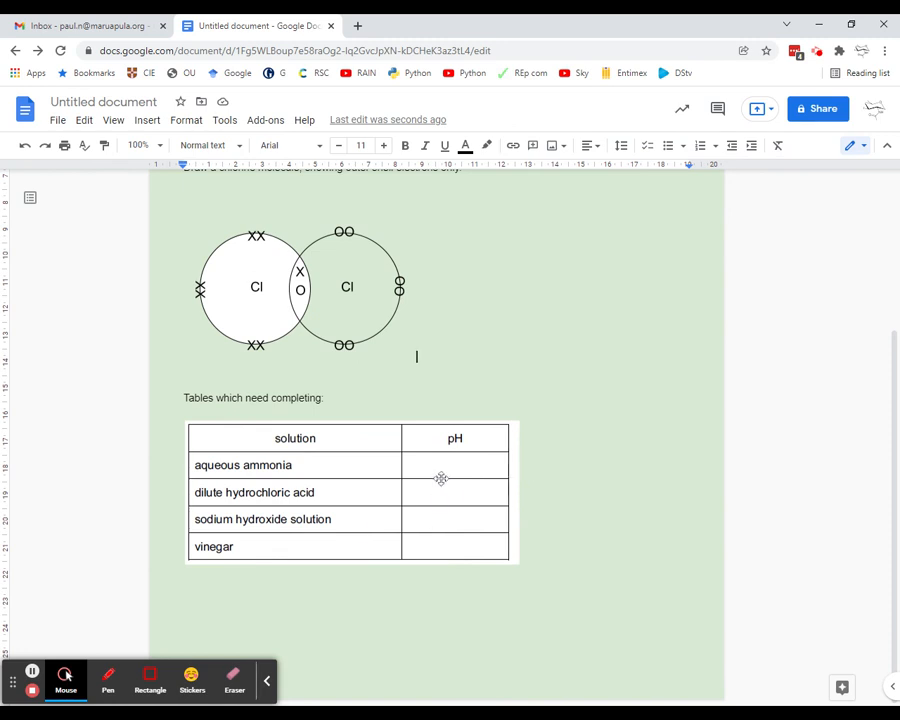
left_click(445, 492)
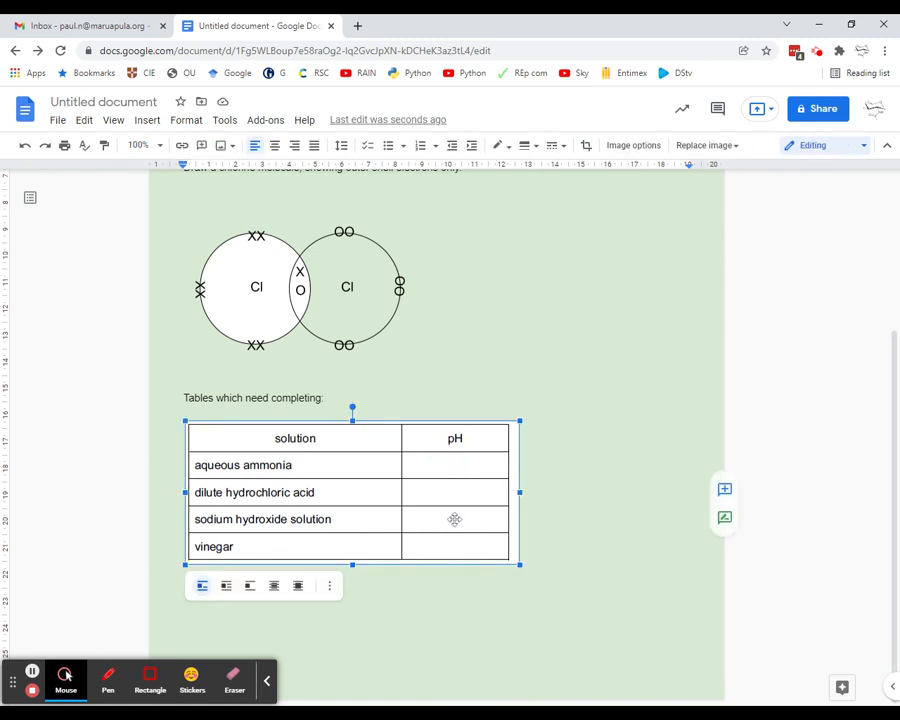
left_click_drag(430, 600, 411, 504)
left_click(411, 504)
left_click(147, 120)
mouse_move(217, 195)
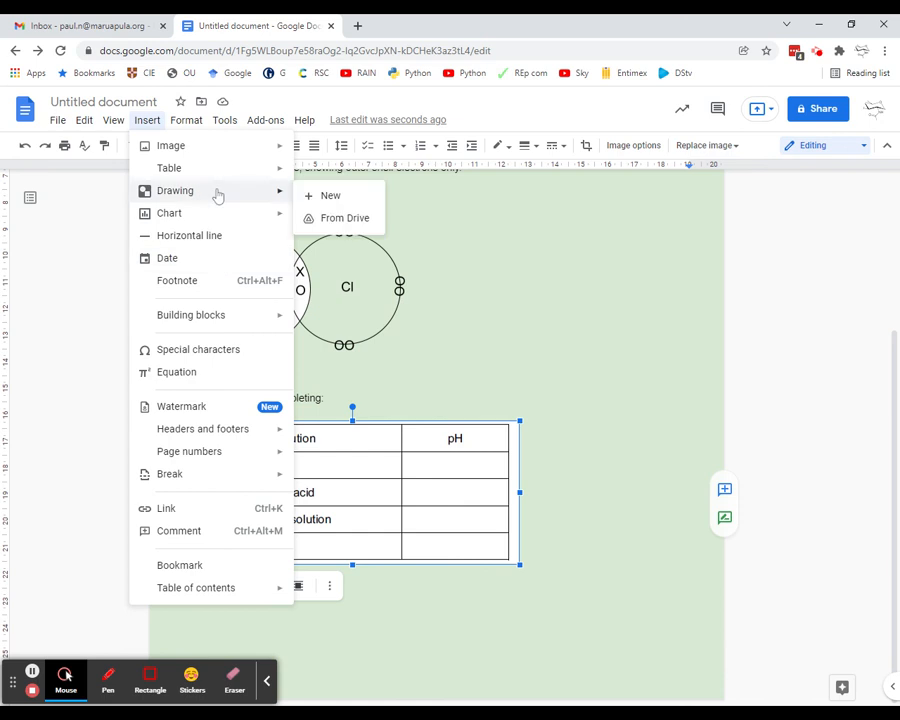
left_click(327, 195)
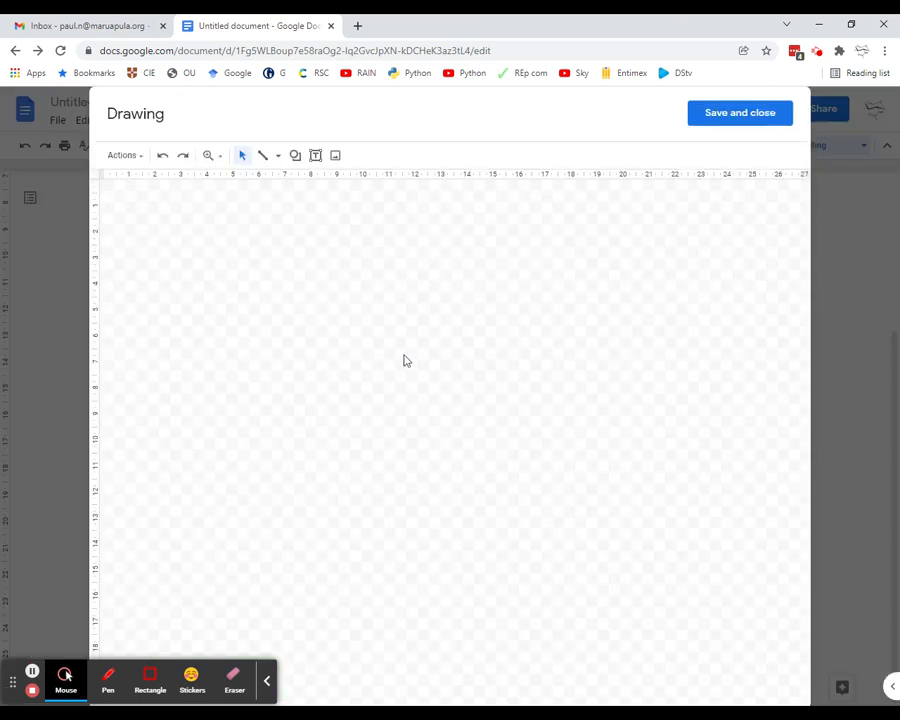
key("ctrl+v")
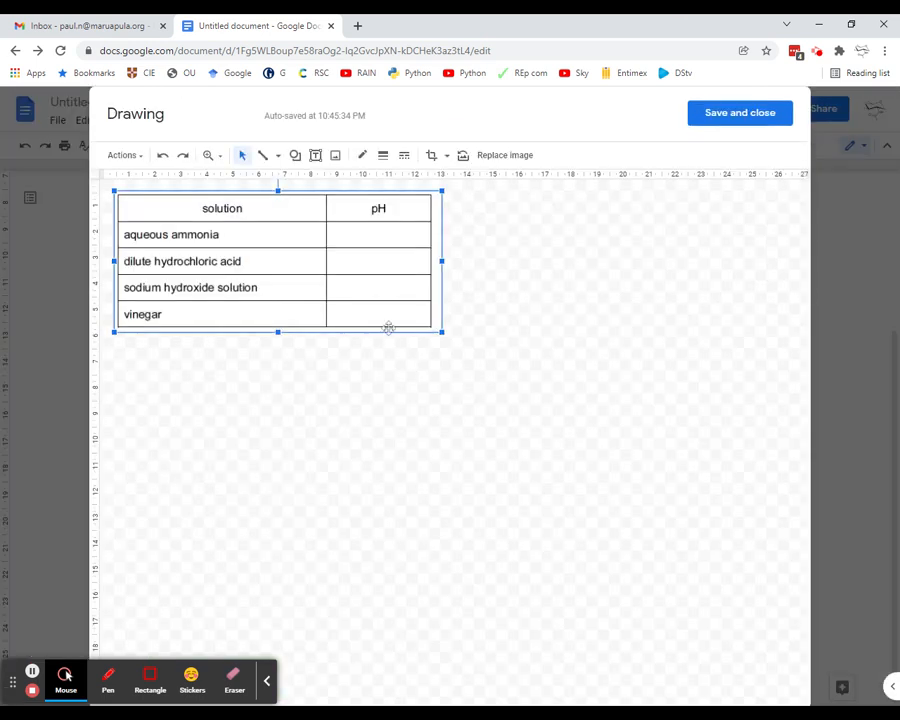
mouse_move(385, 313)
left_mouse_down()
mouse_move(426, 362)
mouse_move(546, 431)
left_mouse_up()
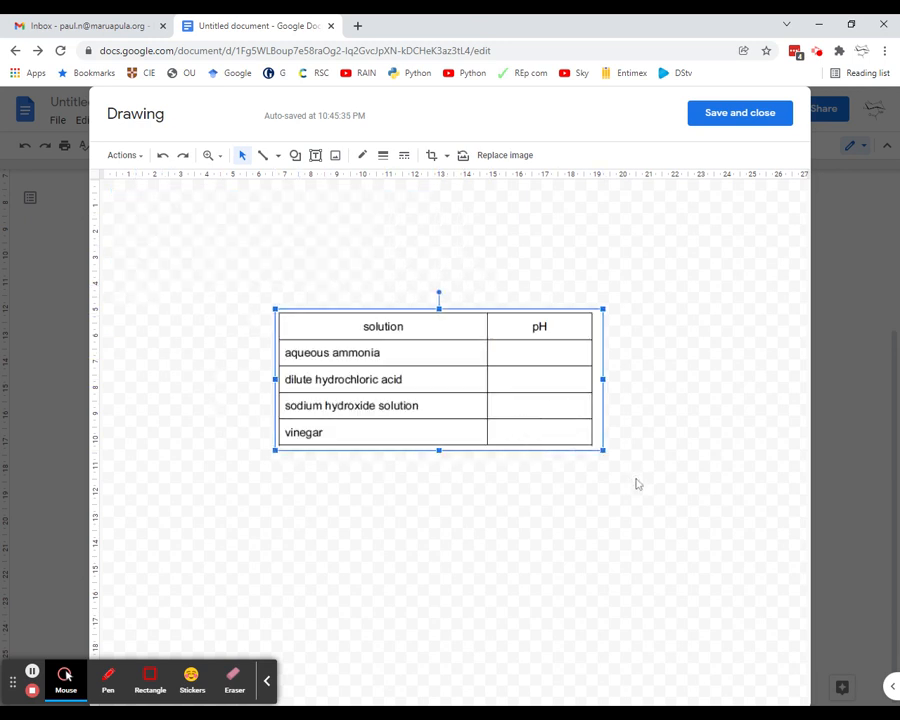
left_click(486, 293)
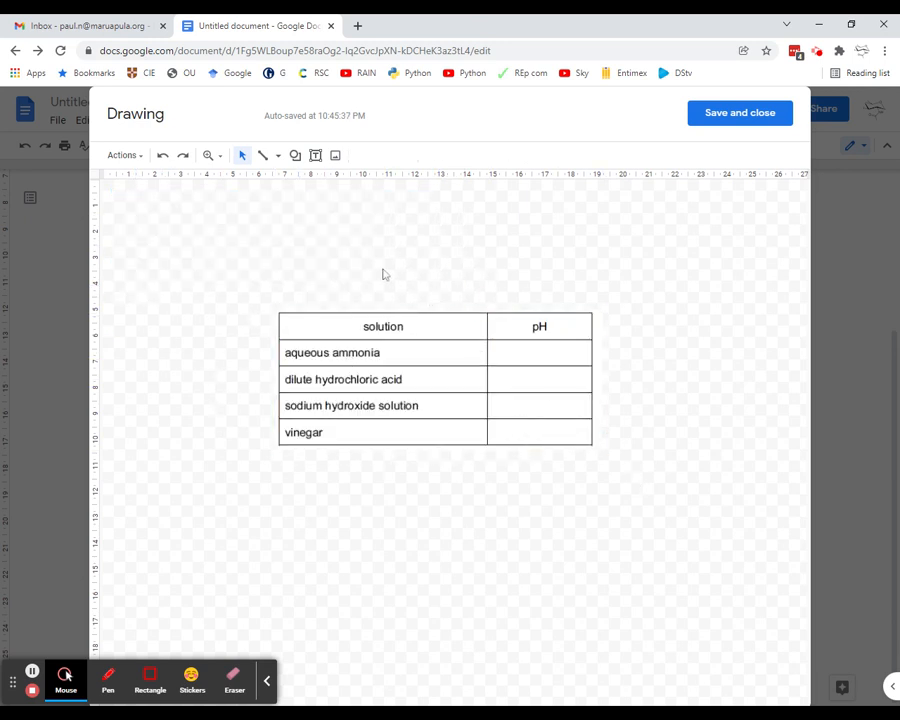
Add a text box reading 10 and position it in the pH cell of the aqueous ammonia row.
left_click(315, 155)
left_click_drag(505, 344, 569, 373)
type("10")
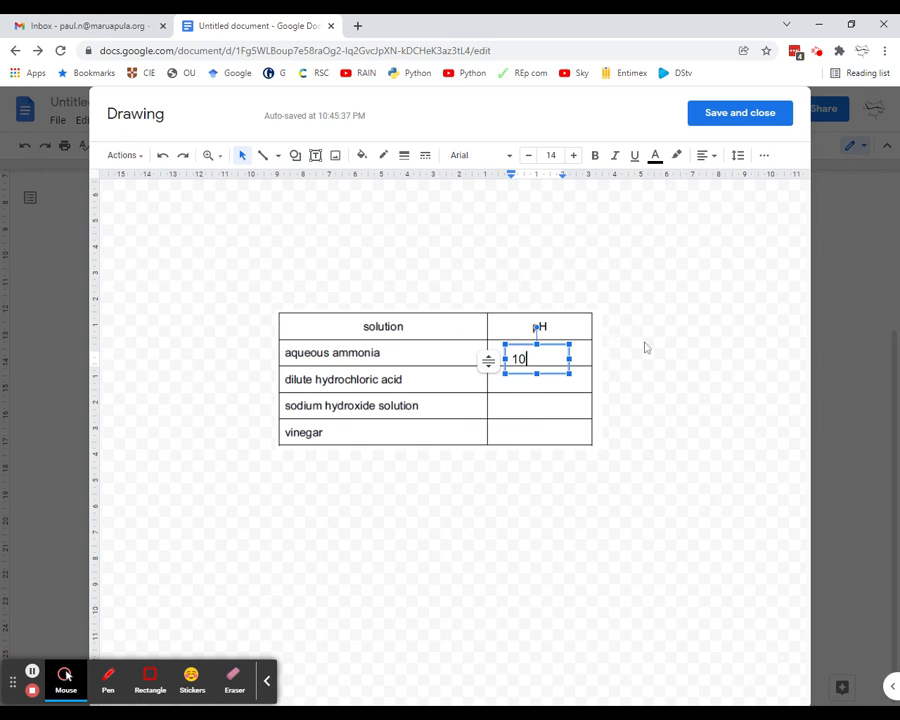
left_click(610, 381)
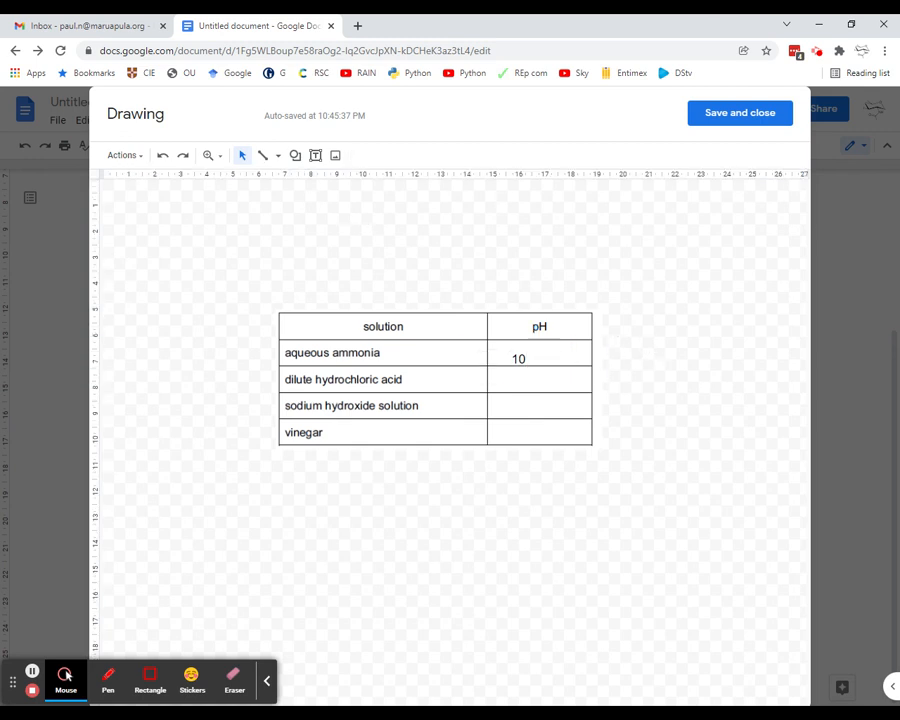
left_click(518, 358)
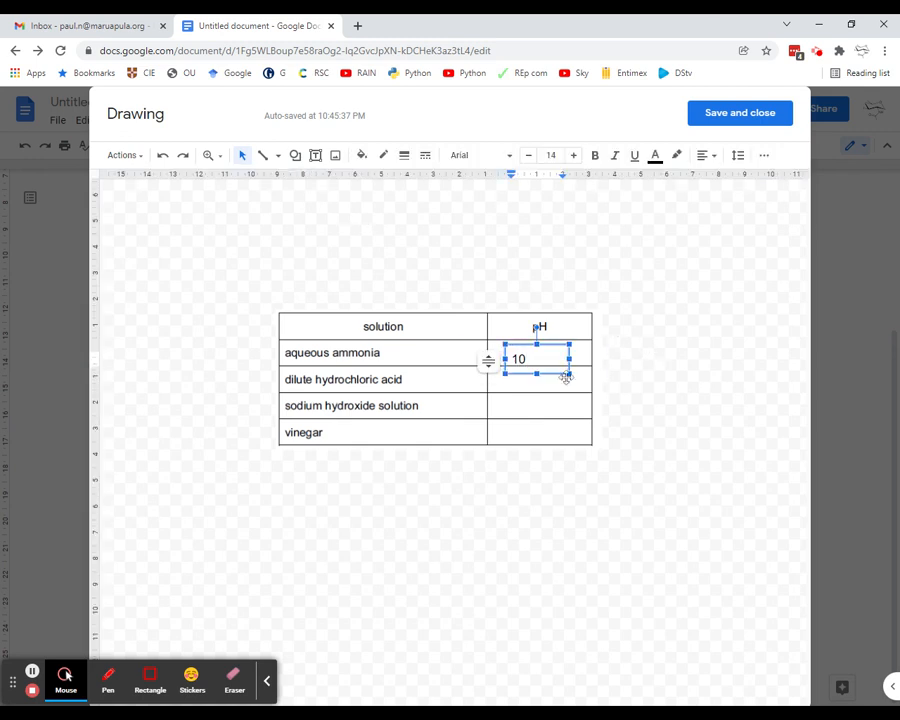
left_click_drag(562, 374, 580, 367)
left_click(684, 424)
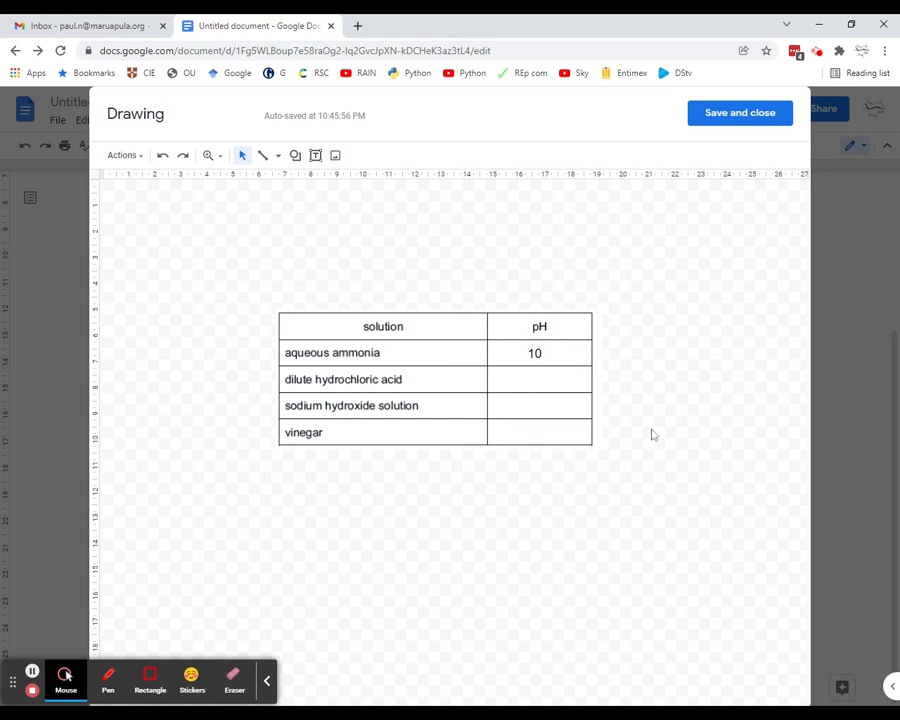
Add a text box reading 2 and position it in the dilute hydrochloric acid row's pH cell, aligned beneath the 10.
left_click(316, 155)
left_click_drag(525, 230, 574, 258)
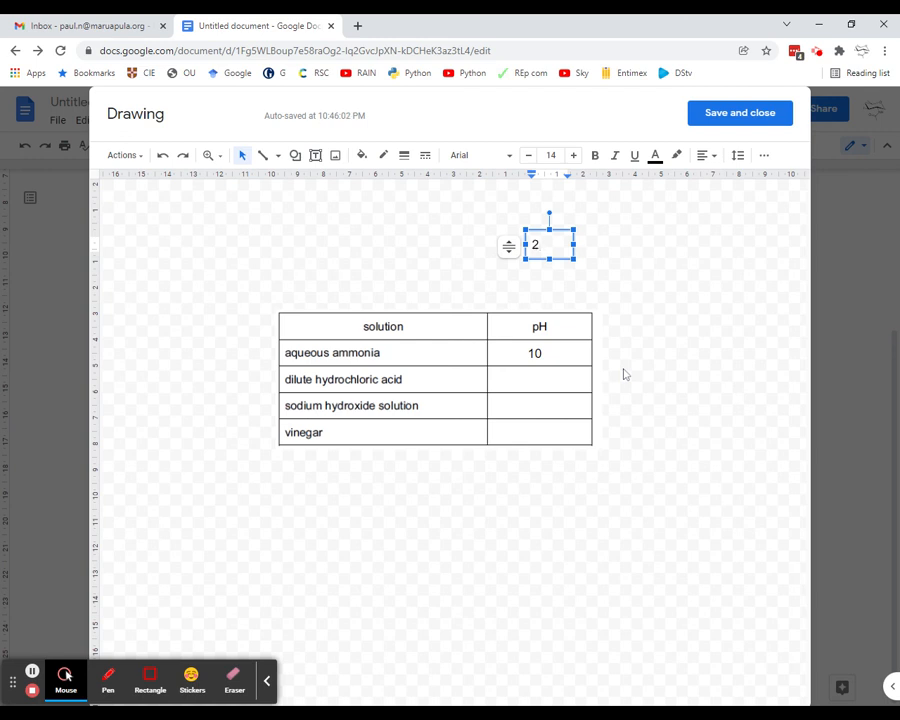
left_click_drag(558, 256, 571, 393)
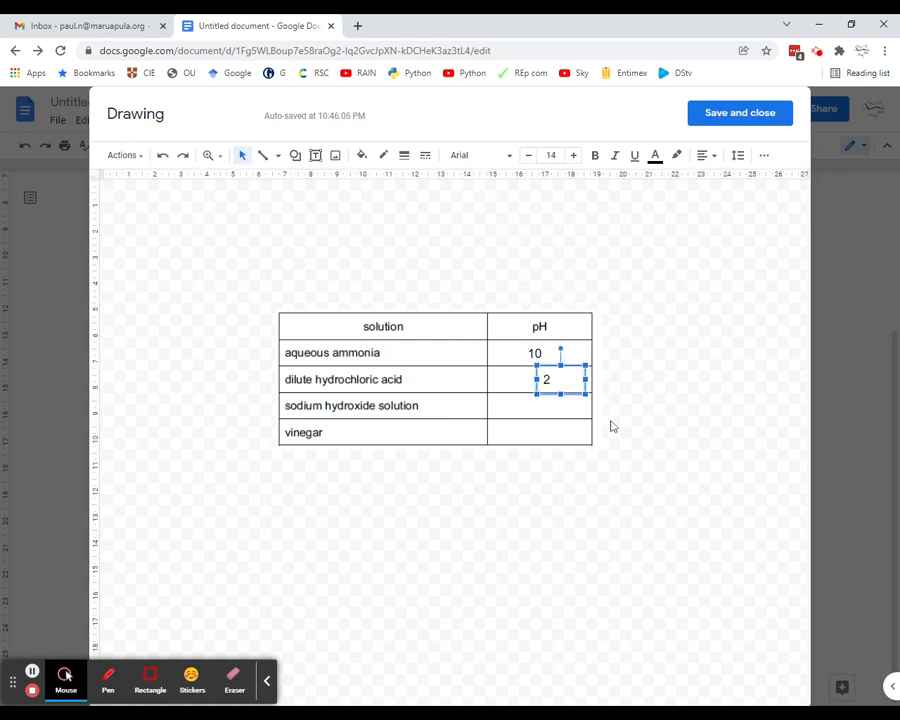
key("Left")
key("Left")
left_click(663, 505)
Add a text box reading 13 in the empty area above the pH table.
left_click(316, 157)
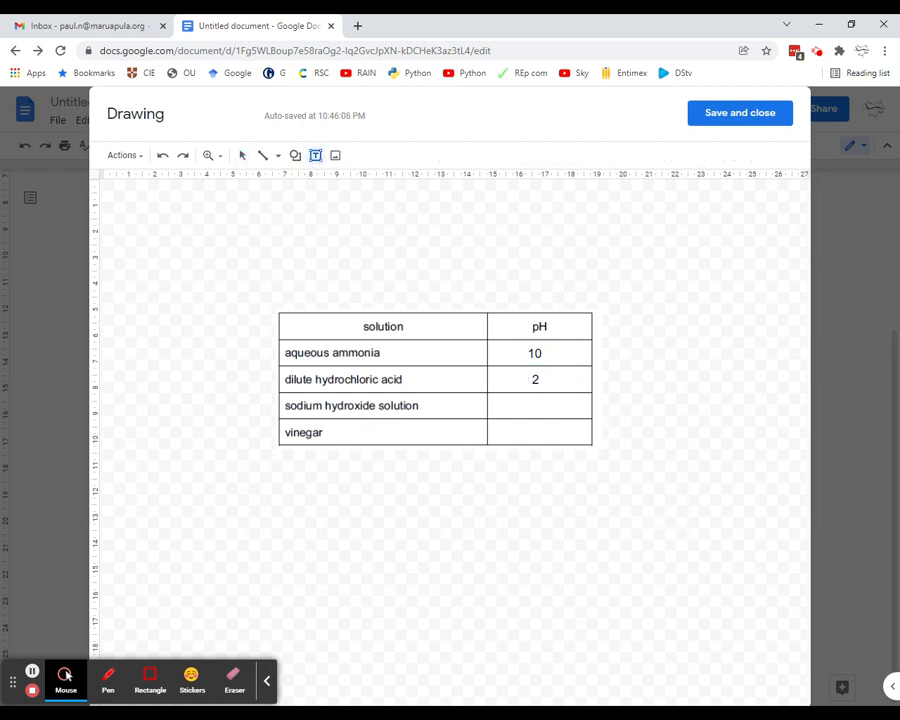
left_click_drag(446, 233, 479, 262)
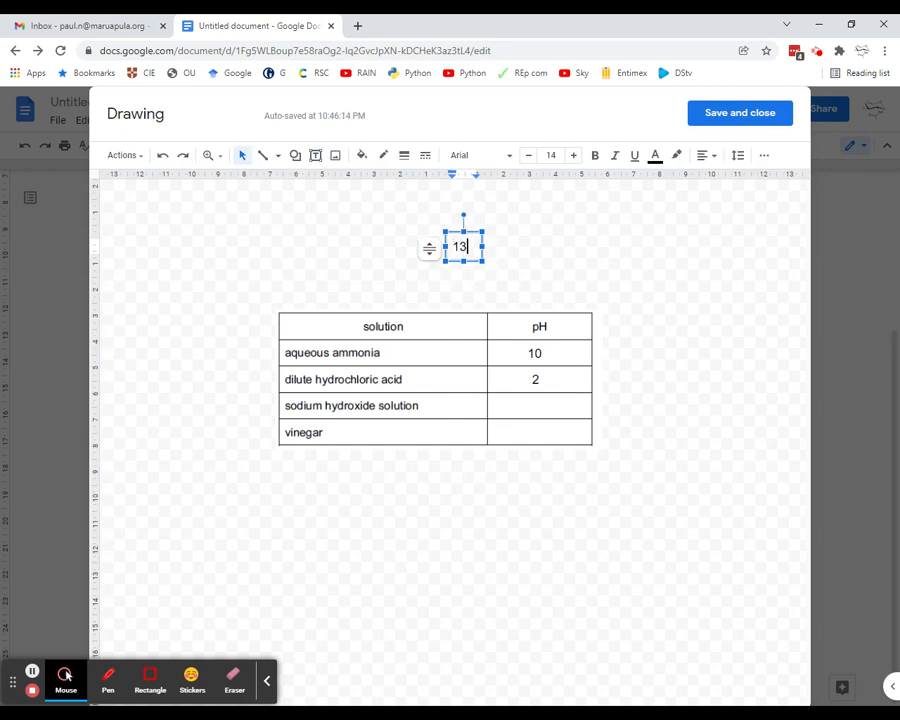
type("13")
left_click(585, 300)
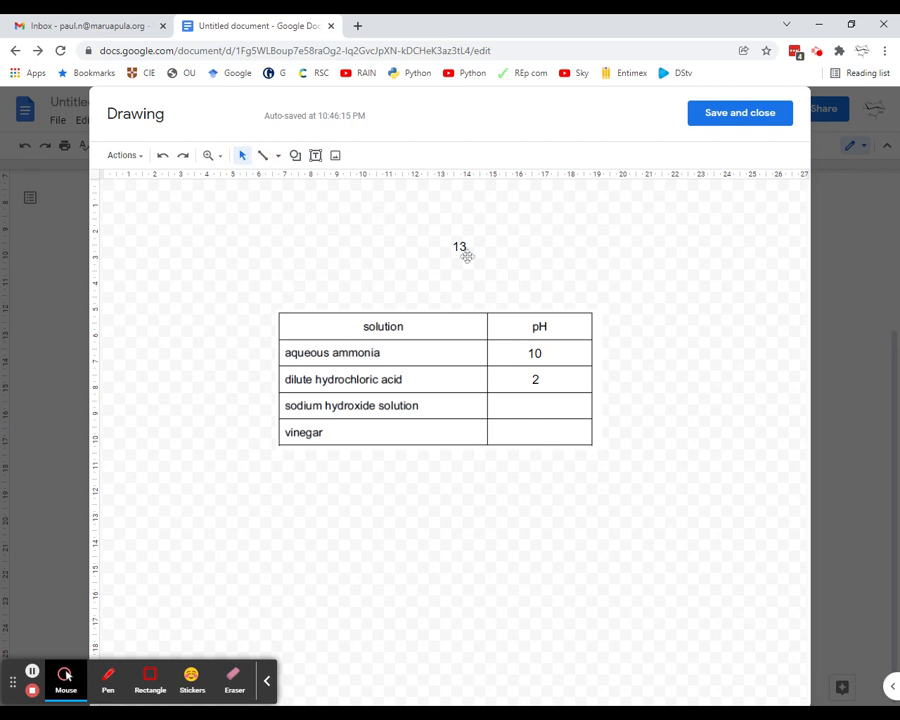
Move the 13 text box into the sodium hydroxide solution row's pH cell and nudge it into line beneath the 2.
left_click_drag(444, 247, 546, 411)
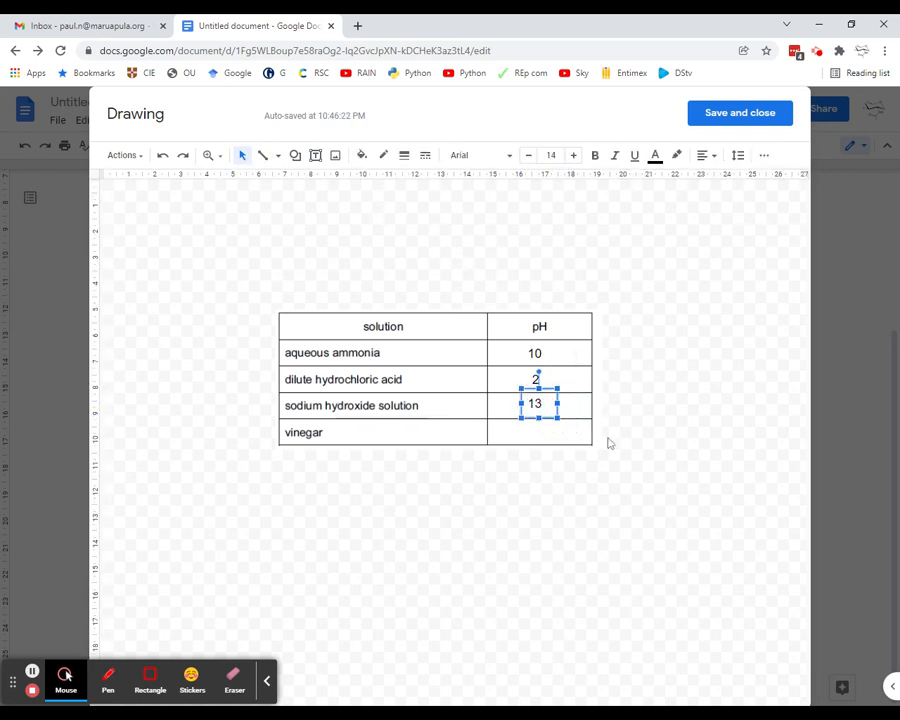
key("Right")
key("Right")
key("Right")
key("Right")
key("Right")
key("Right")
key("Down")
key("Down")
key("Left")
key("Left")
key("Left")
key("Left")
key("Left")
key("Left")
Add a text box reading 6 and position it in the vinegar row's pH cell, aligned beneath the 13.
left_click(315, 155)
left_click_drag(572, 238, 622, 277)
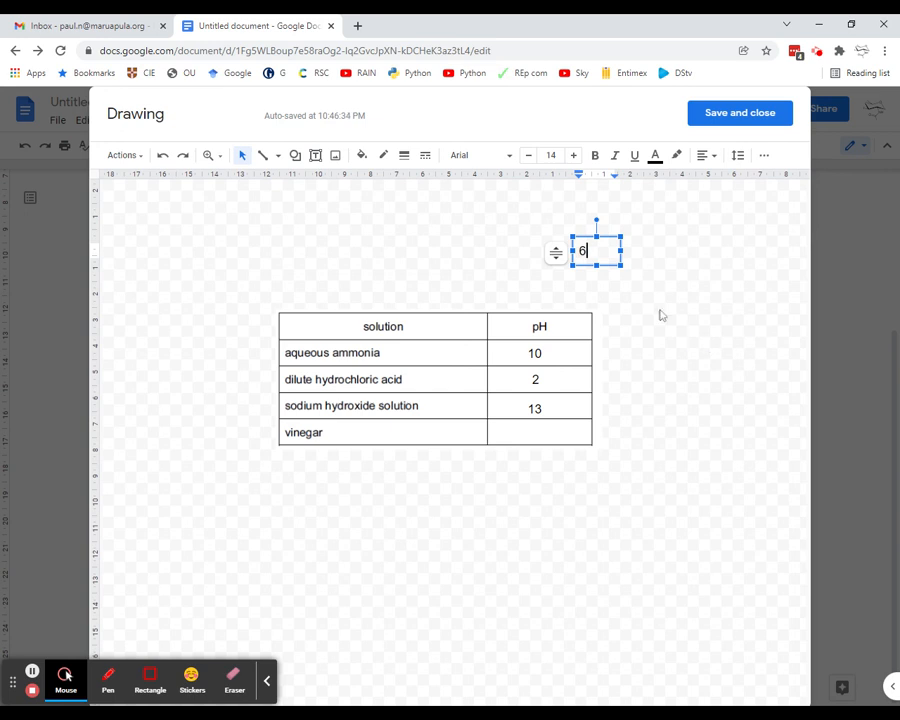
left_click_drag(607, 263, 570, 447)
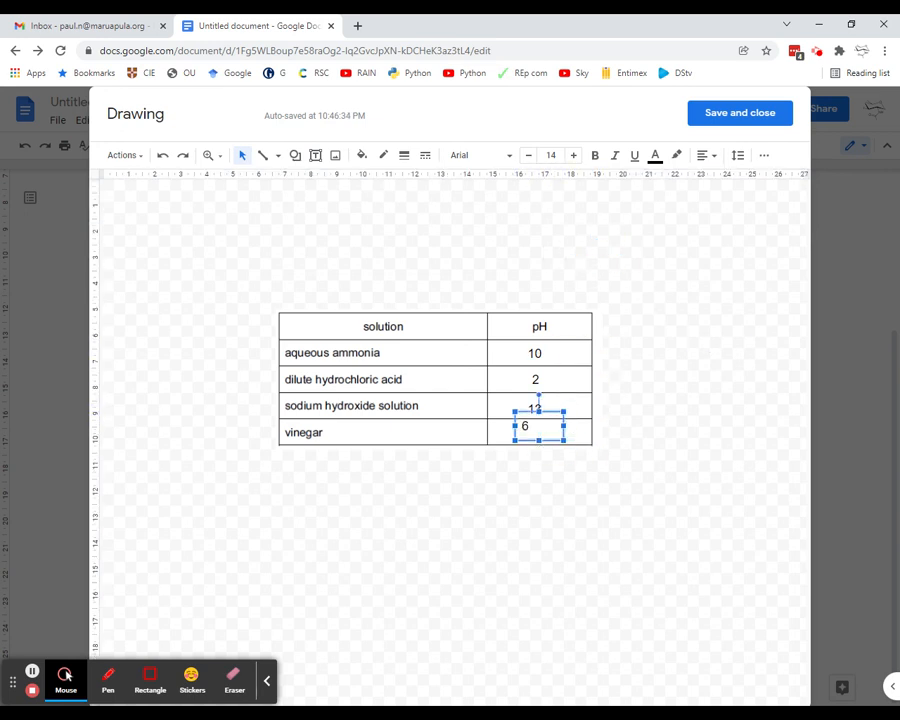
key("Down")
key("Right")
key("Right")
key("Down")
left_click(660, 565)
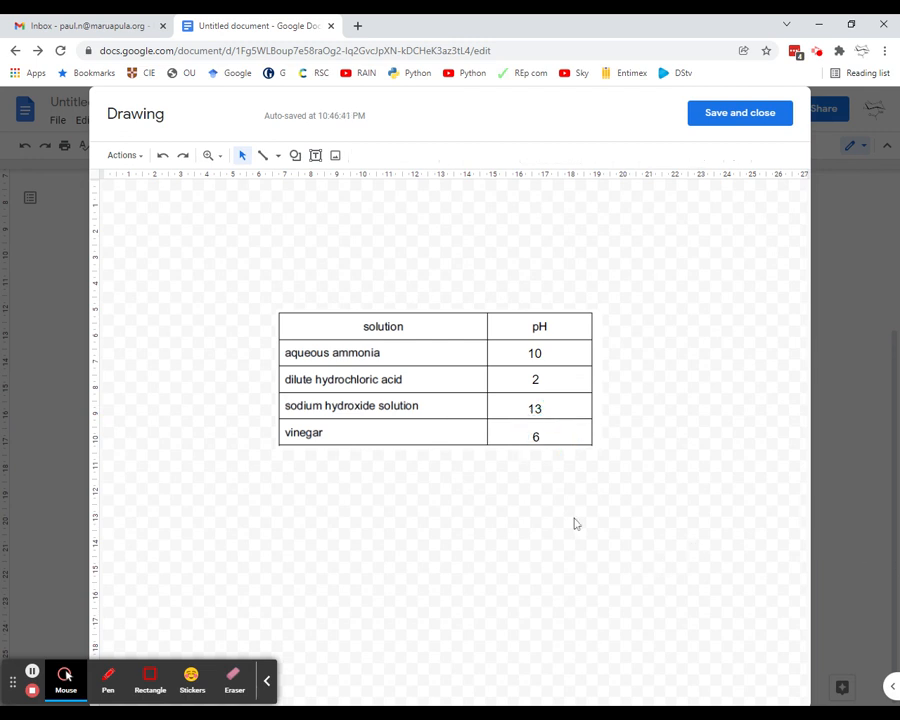
Save and close the drawing to place the completed pH table in the document, and look over the page.
left_click(726, 115)
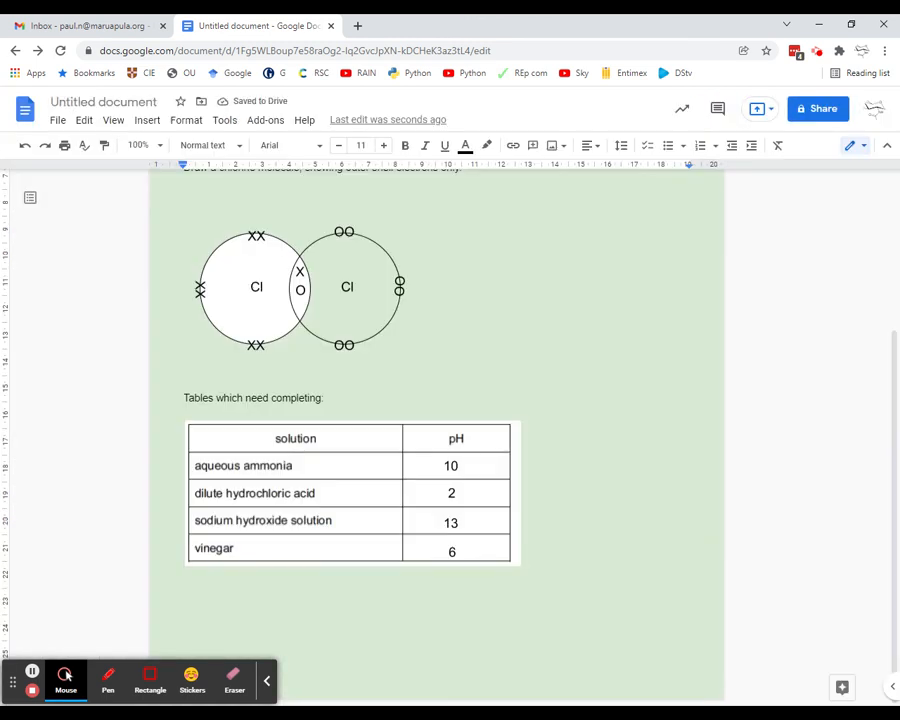
scroll(436, 430, "up", 3)
scroll(436, 430, "down", 3)
scroll(283, 447, "up", 3)
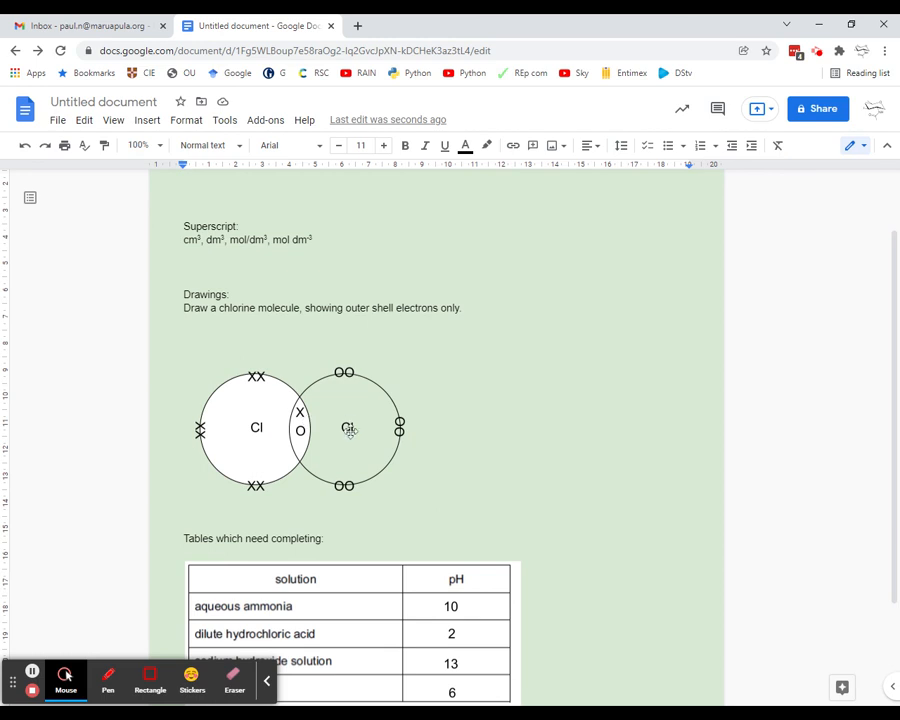